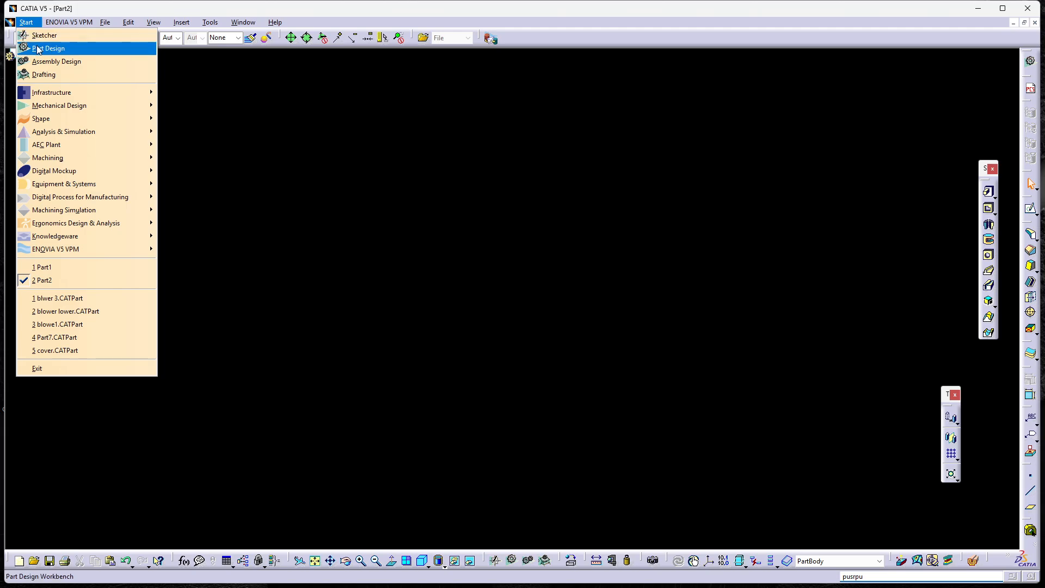
# - Create a new Part Design part named bottle
pyautogui.click(37, 49)
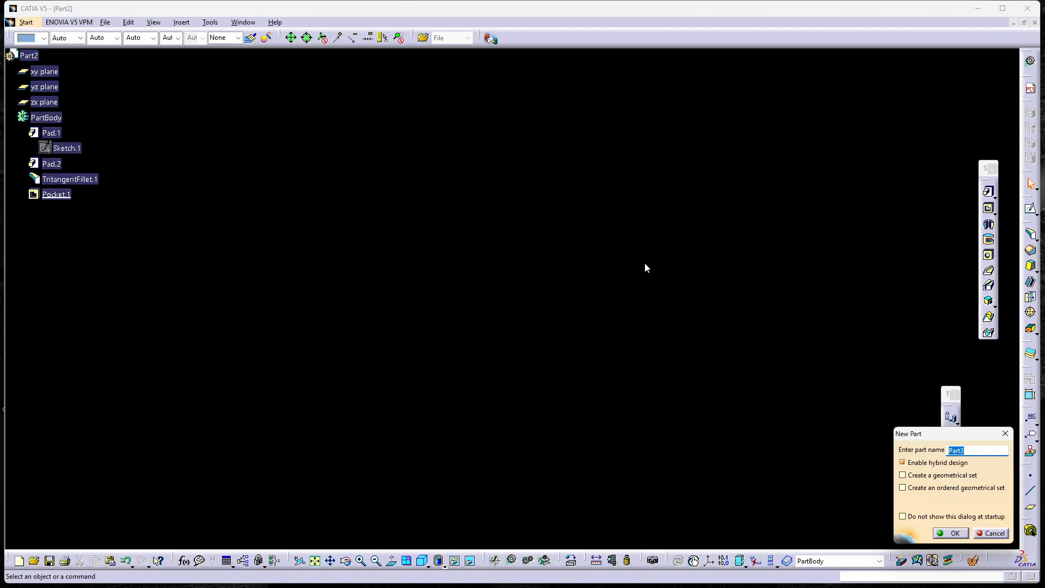
pyautogui.write('bottle')
pyautogui.press('Return')
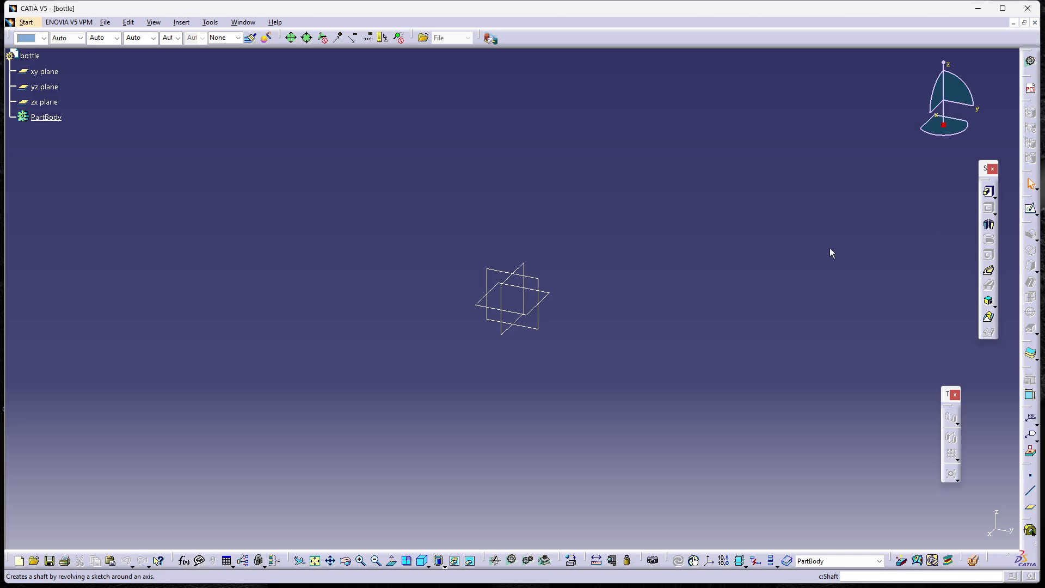
# - Draw a vertical axis line through the origin along the V axis in a new sketch on the yz plane
pyautogui.click(533, 279)
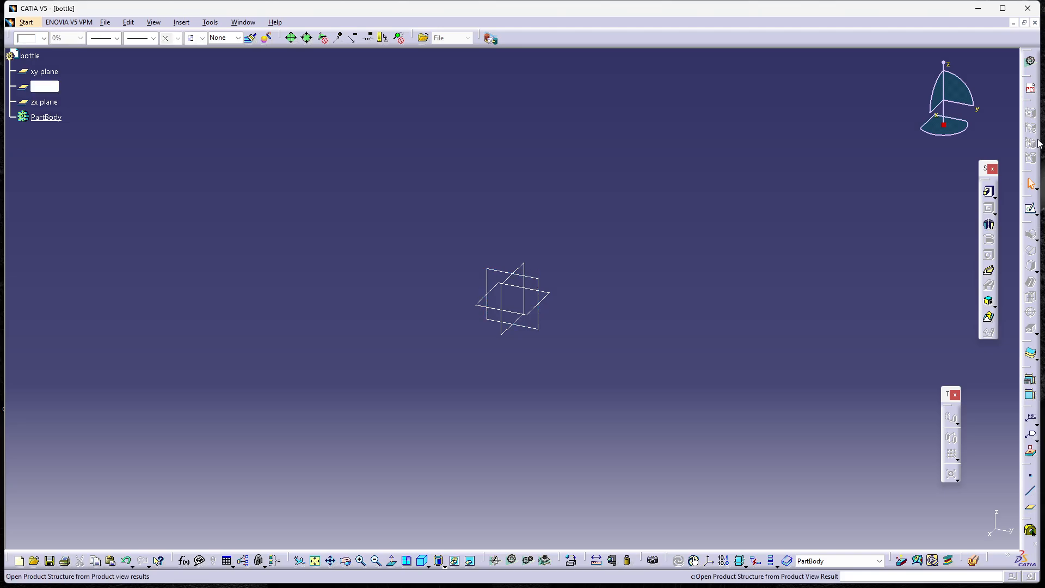
pyautogui.click(1031, 211)
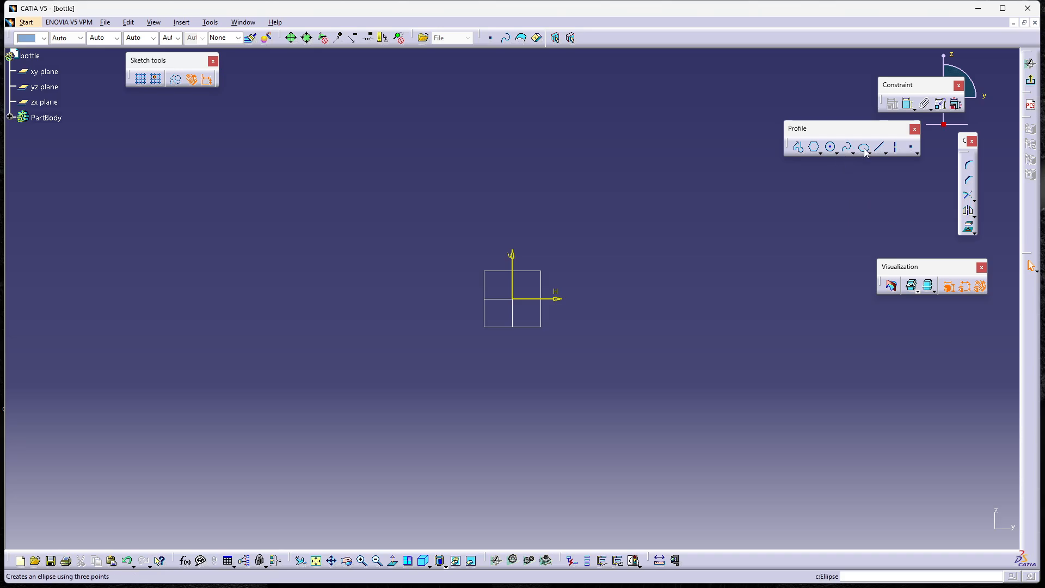
pyautogui.click(896, 148)
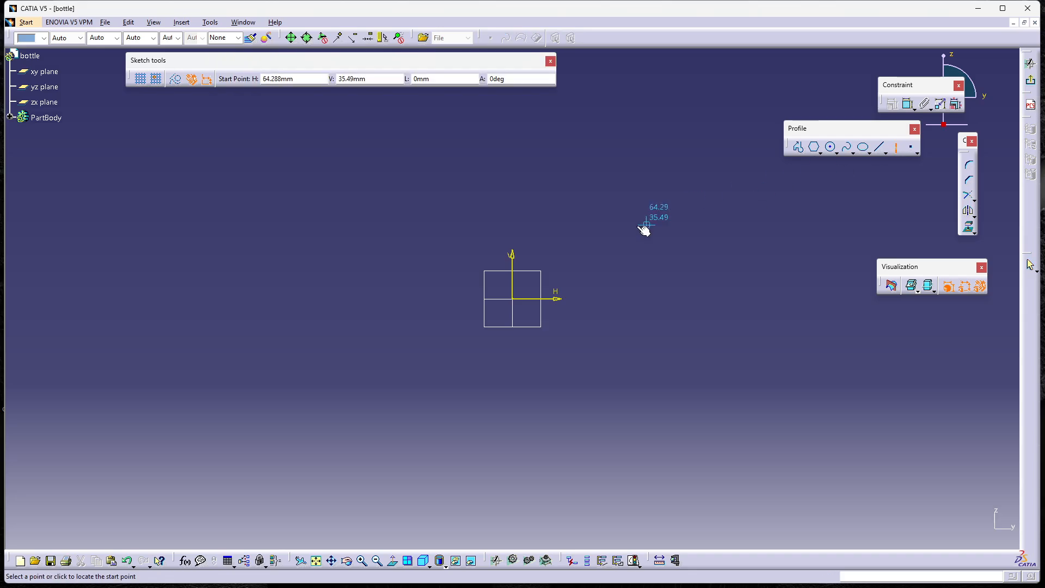
pyautogui.click(512, 178)
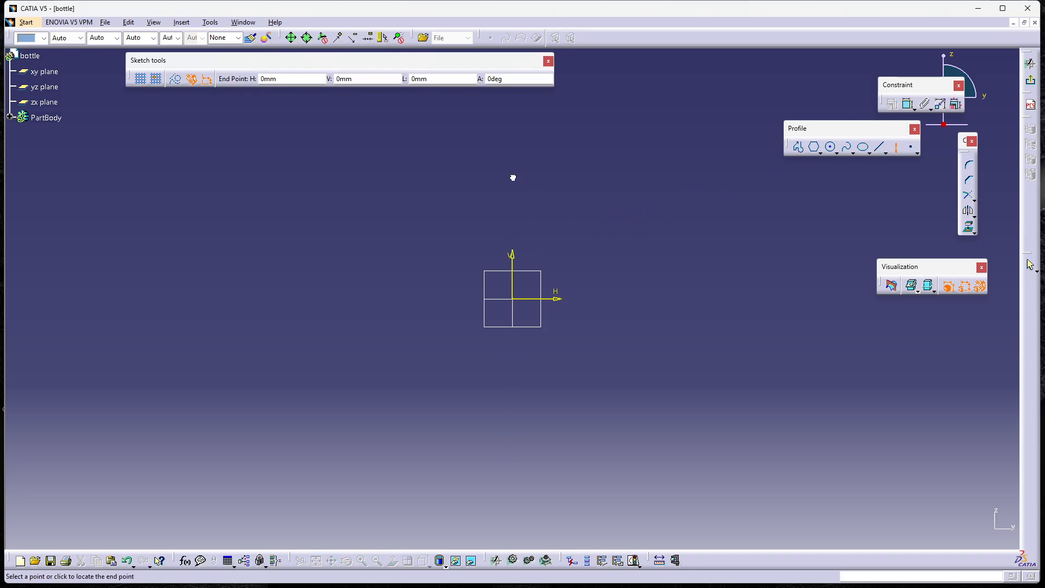
pyautogui.click(512, 366)
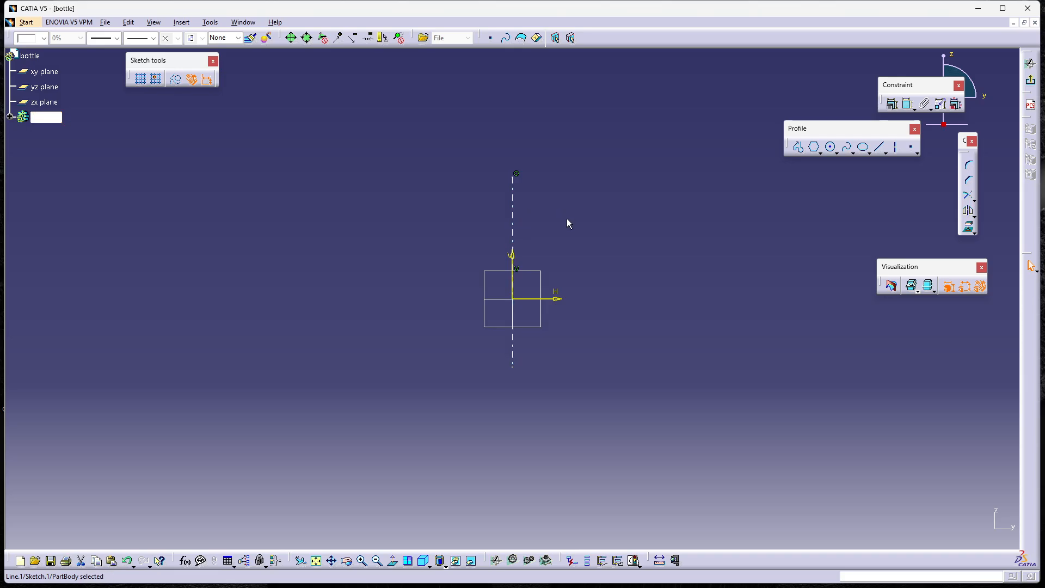
pyautogui.click(514, 212)
pyautogui.write('pu')
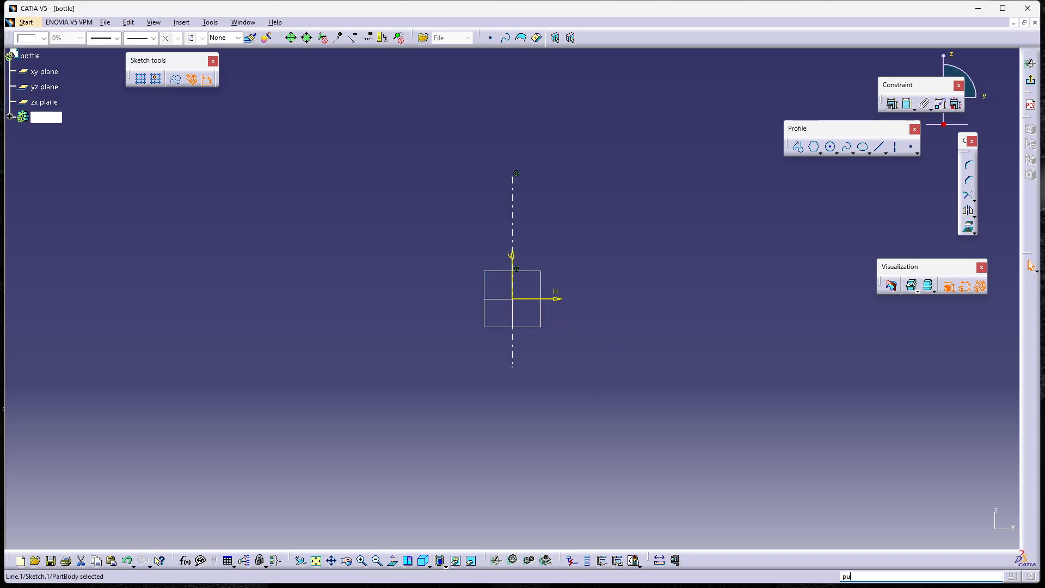
# - Start the profile at the axis's upper end with a horizontal line about 8.5 mm, a tangent arc of about 2.9 mm radius and a vertical line about 5 mm down
pyautogui.click(799, 148)
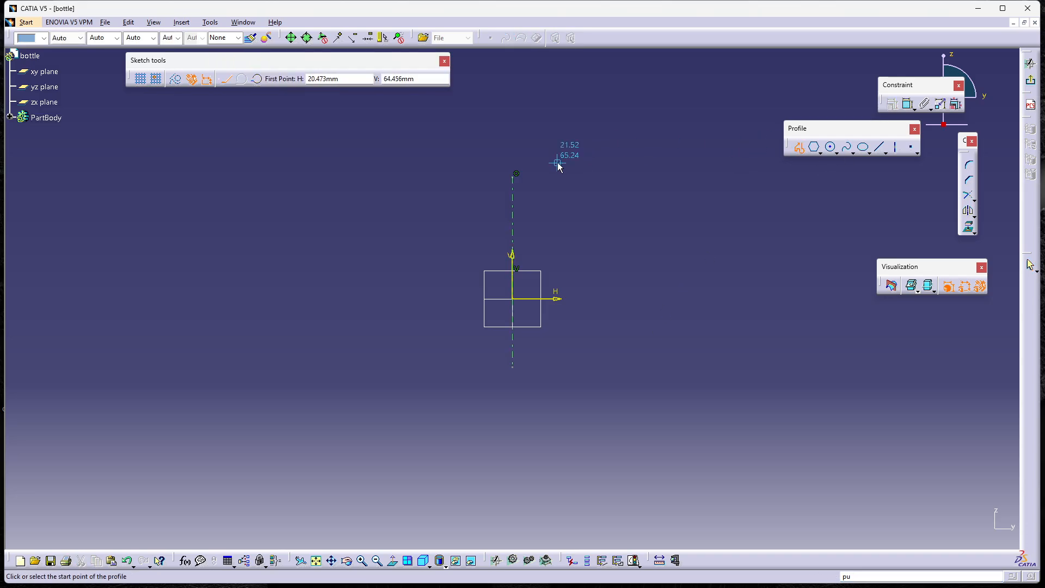
pyautogui.click(517, 175)
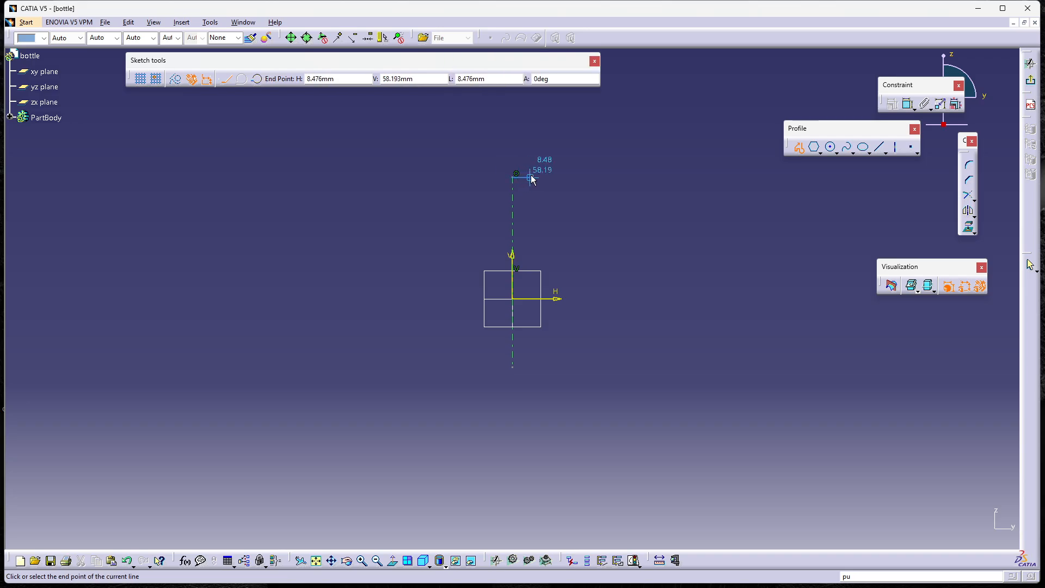
pyautogui.click(532, 180)
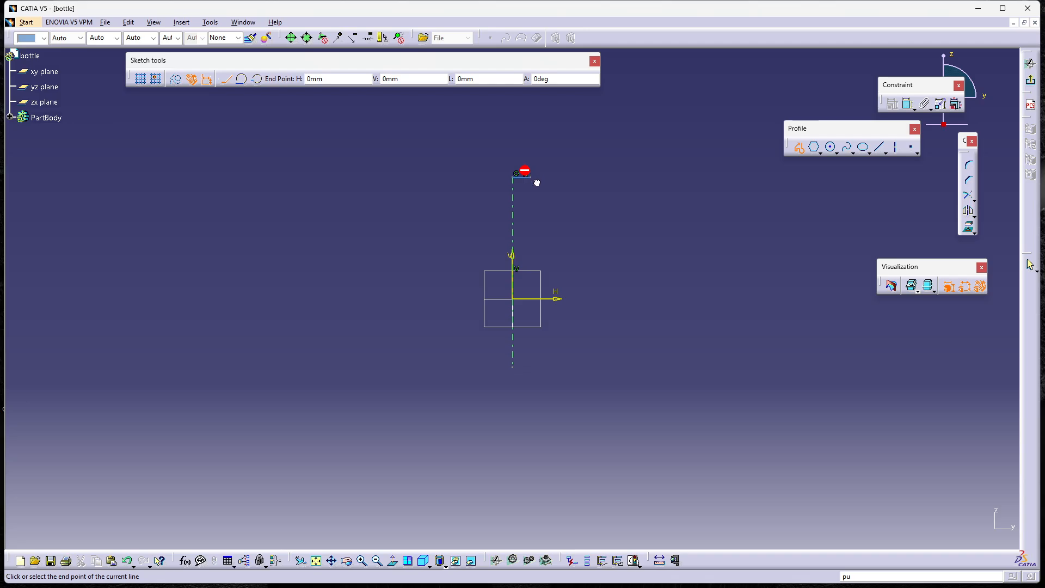
pyautogui.moveTo(536, 189); pyautogui.dragTo(534, 191)
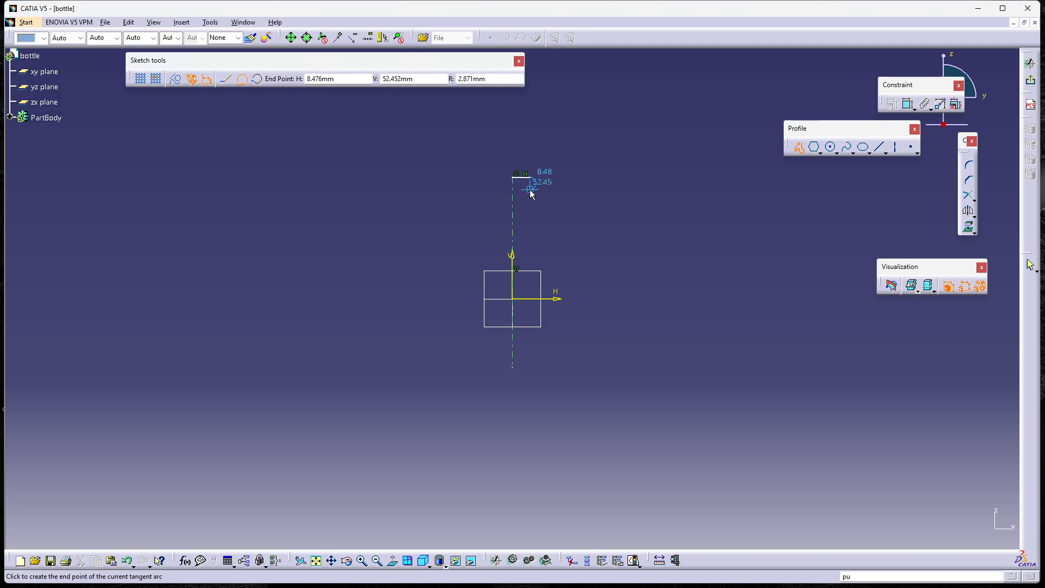
pyautogui.click(530, 190)
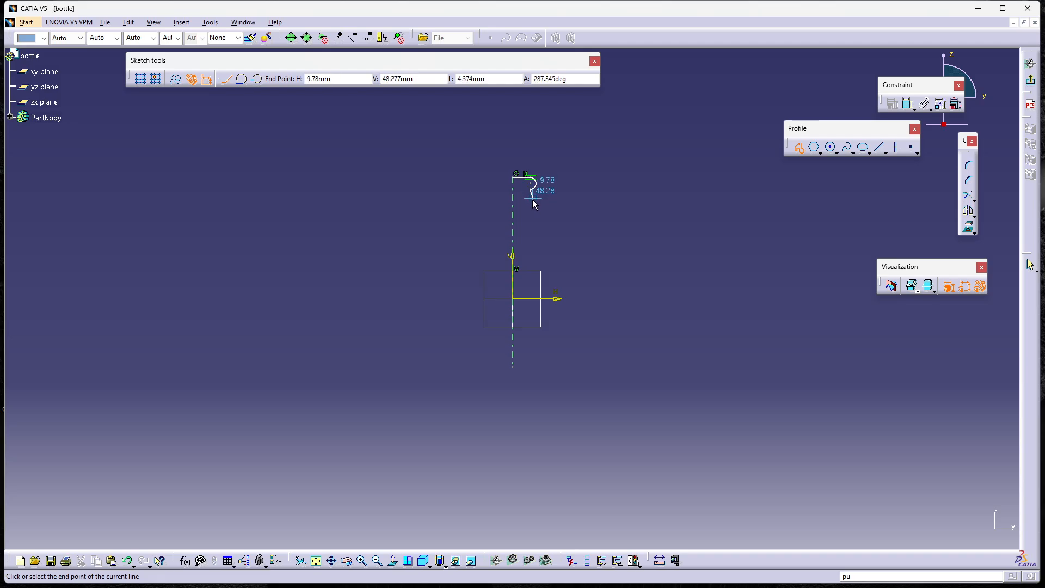
pyautogui.click(534, 202)
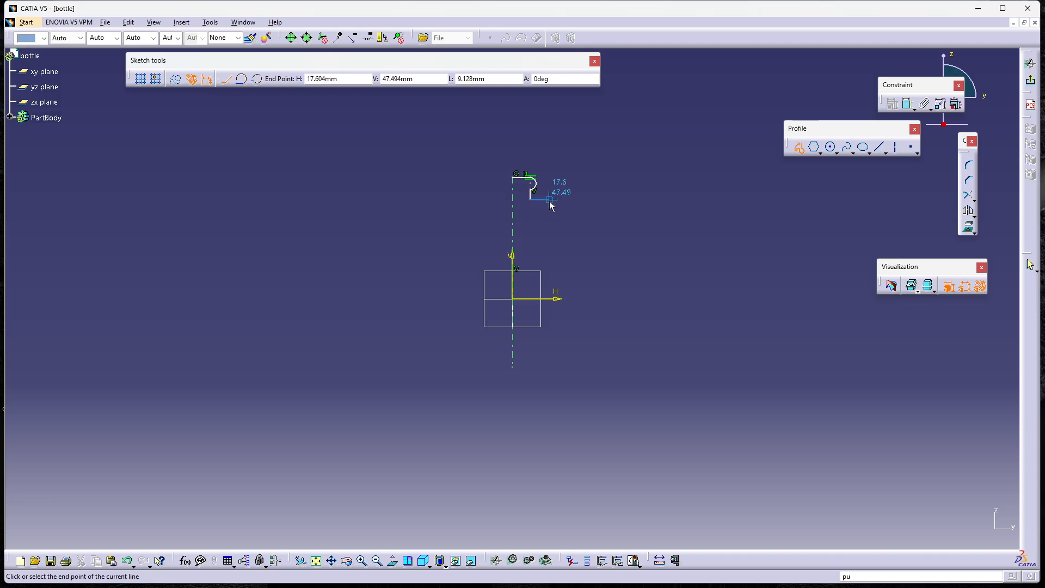
# - Continue the profile with a shoulder line about 9 mm outward, a tangent arc of about 2.6 mm radius and a vertical wall about 21 mm down
pyautogui.click(553, 201)
pyautogui.moveTo(551, 203); pyautogui.dragTo(559, 207)
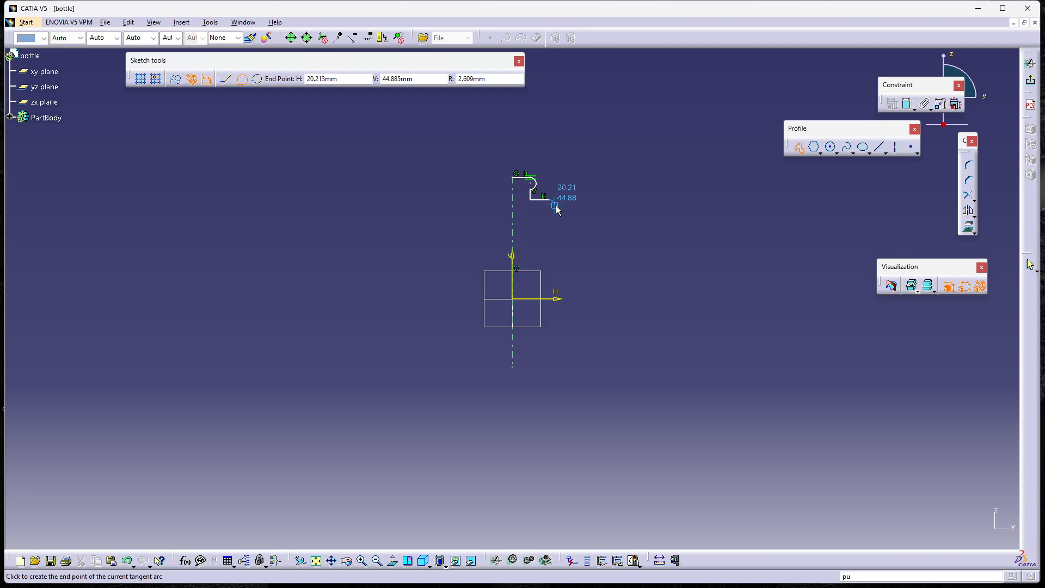
pyautogui.click(555, 207)
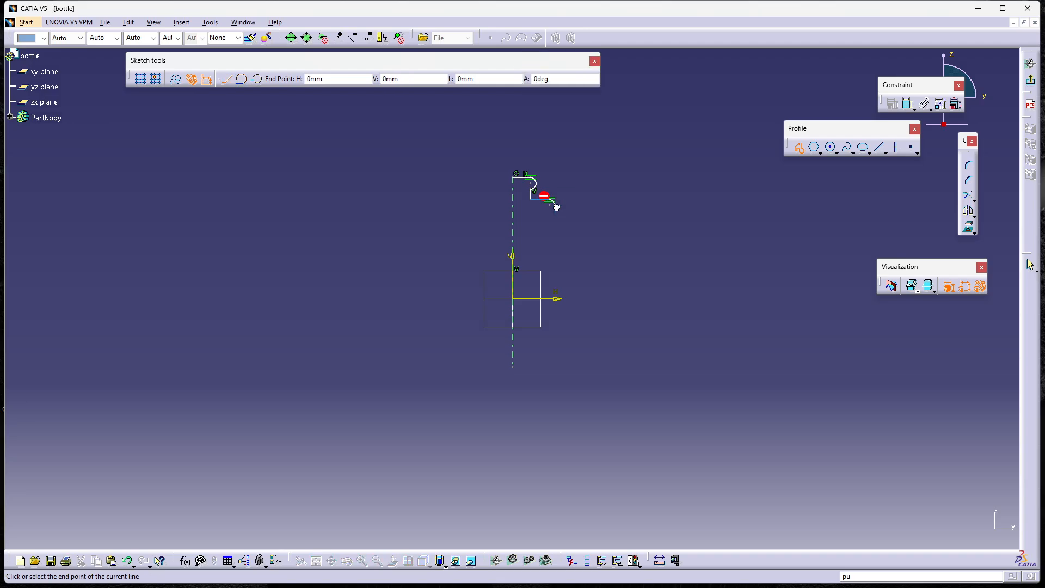
pyautogui.click(557, 250)
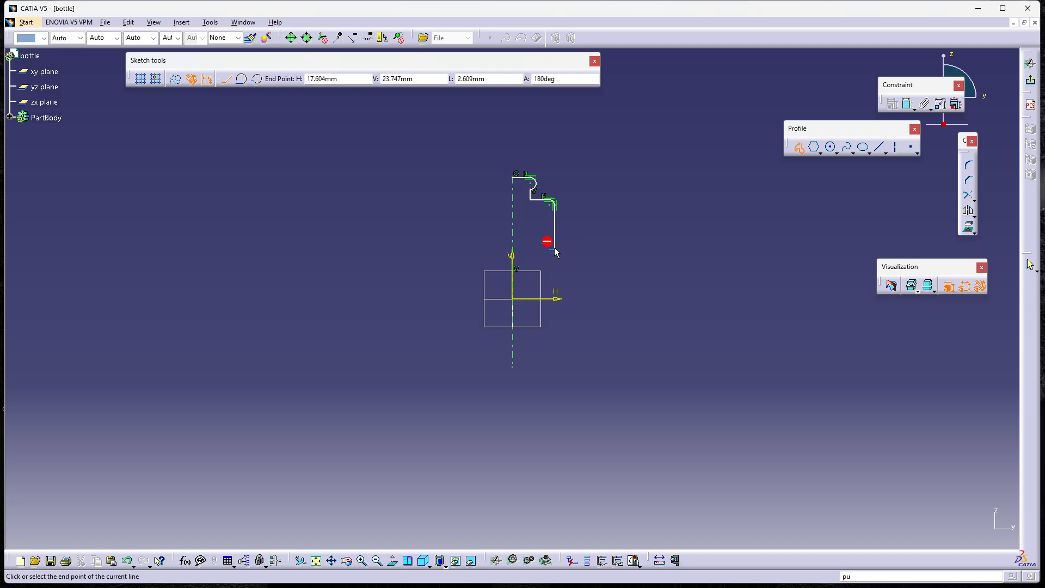
pyautogui.doubleClick(553, 252)
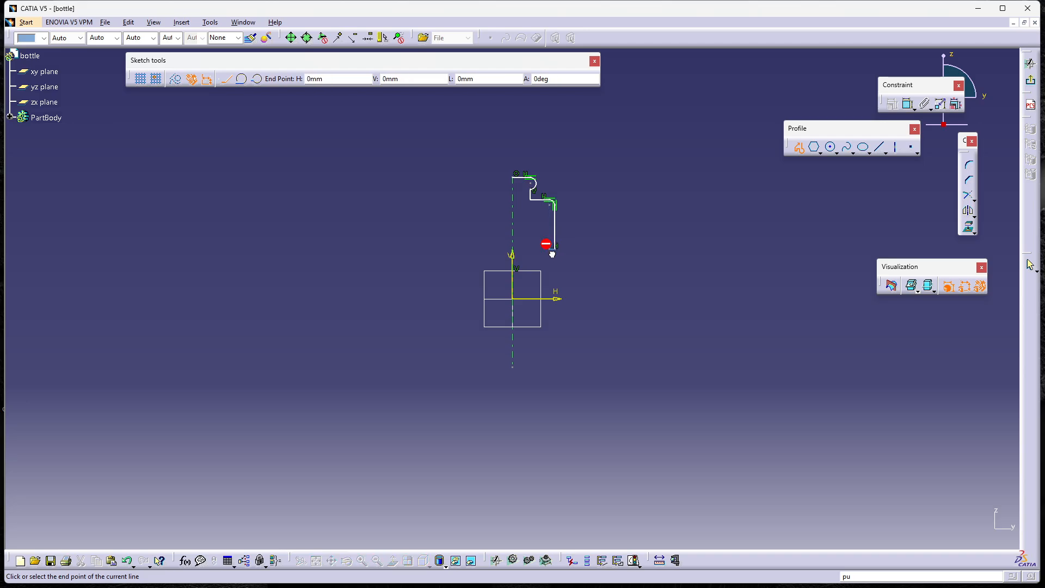
pyautogui.moveTo(552, 258); pyautogui.dragTo(560, 257)
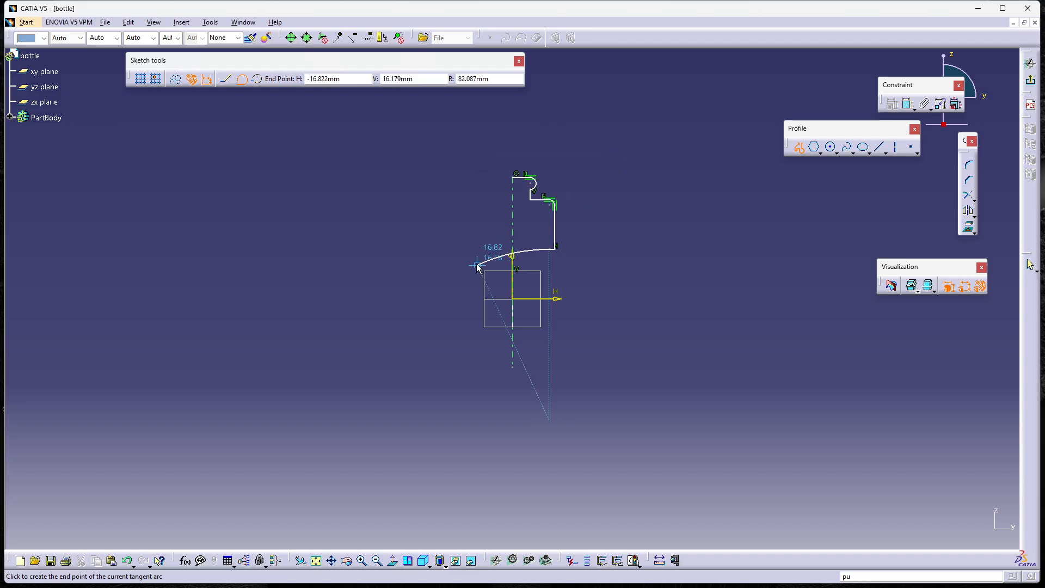
pyautogui.hotkey('ctrl', 'z')
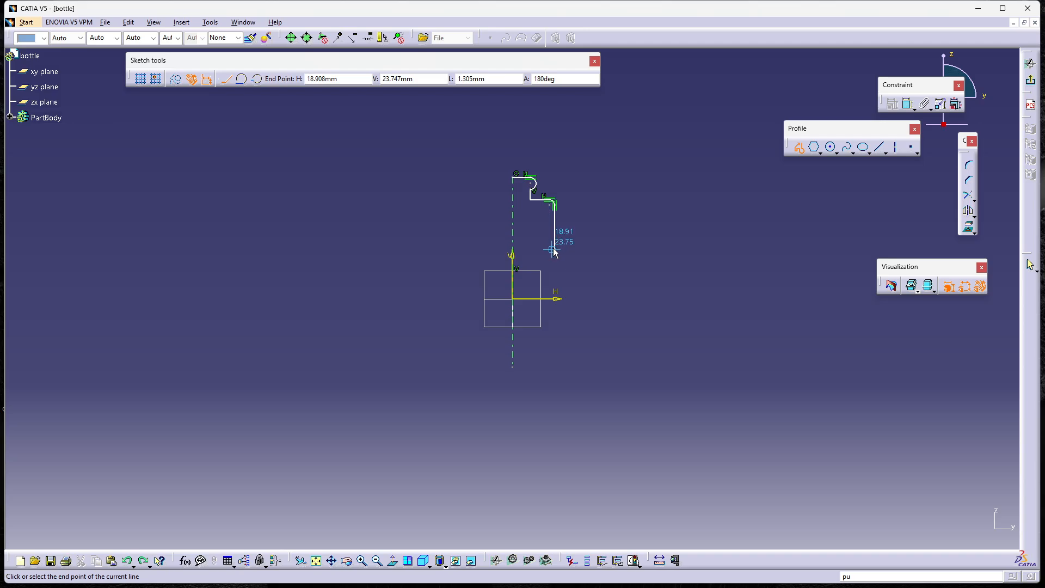
pyautogui.click(553, 250)
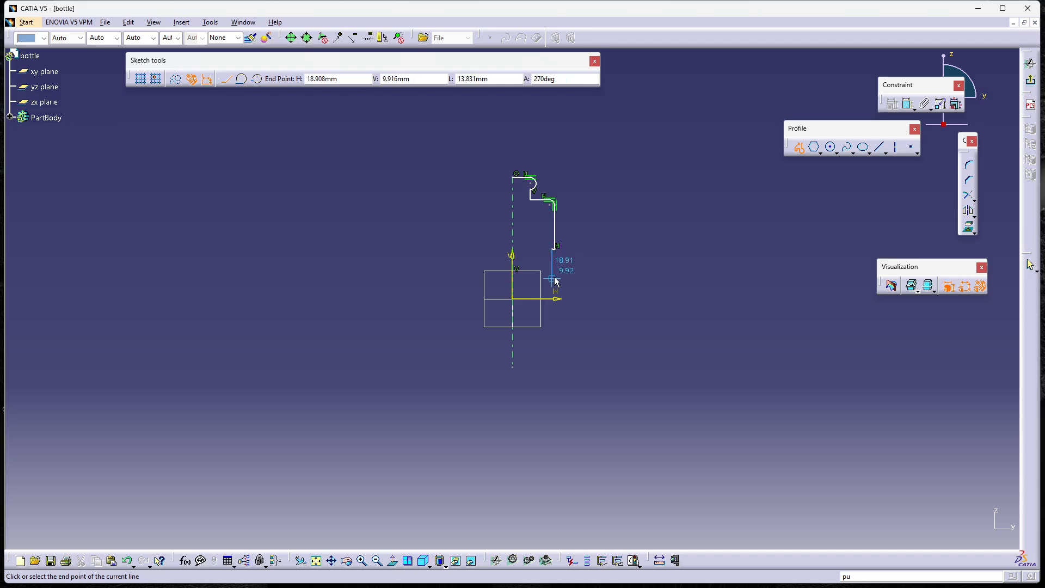
pyautogui.hotkey('ctrl', 'z')
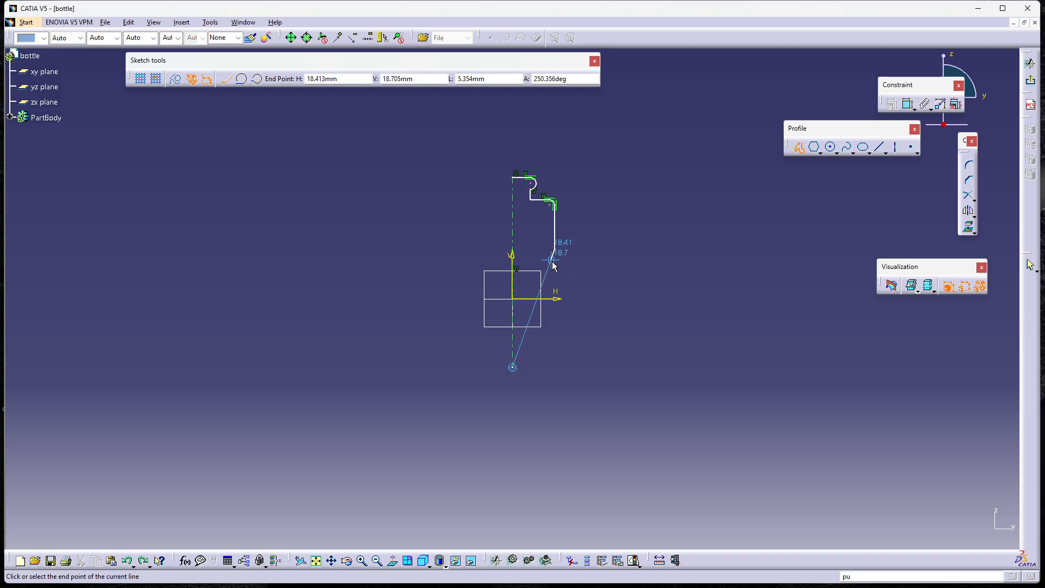
pyautogui.click(555, 251)
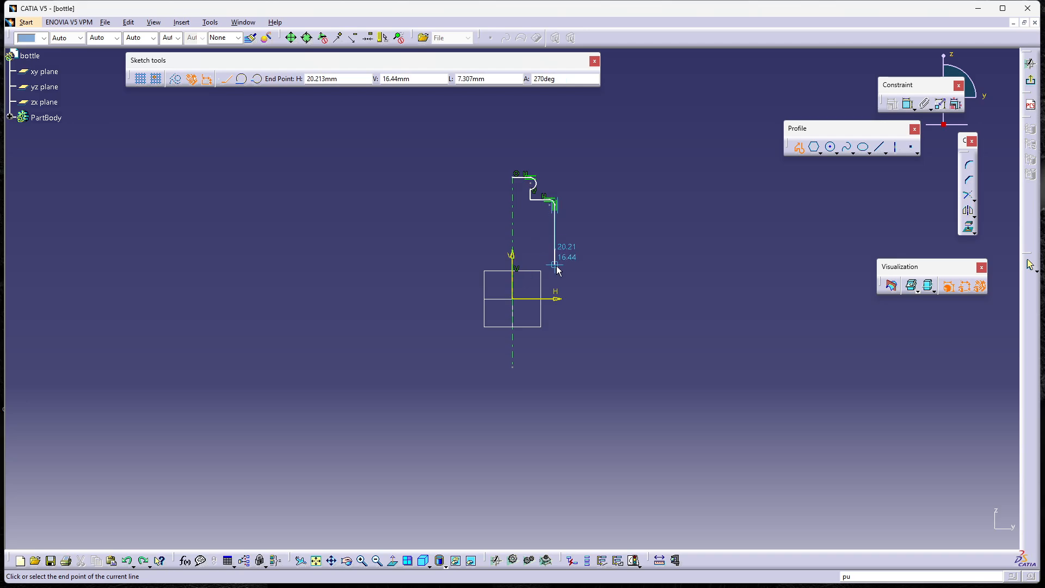
pyautogui.click(555, 249)
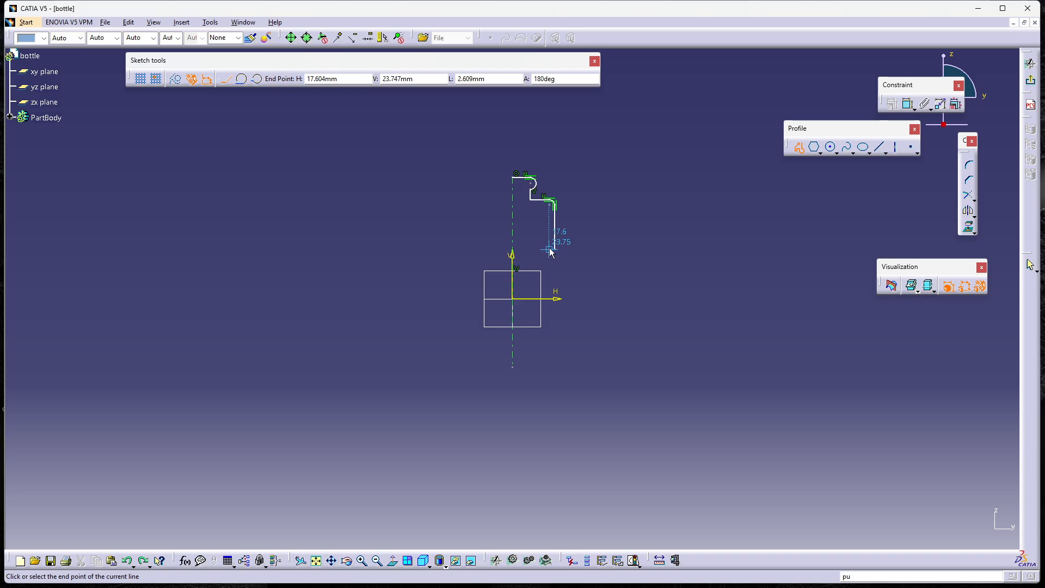
pyautogui.doubleClick(555, 250)
# - Draw a rectangular groove in the outer wall, about 3.9 mm deep and 5.7 mm high, ending back at the wall line
pyautogui.click(546, 250)
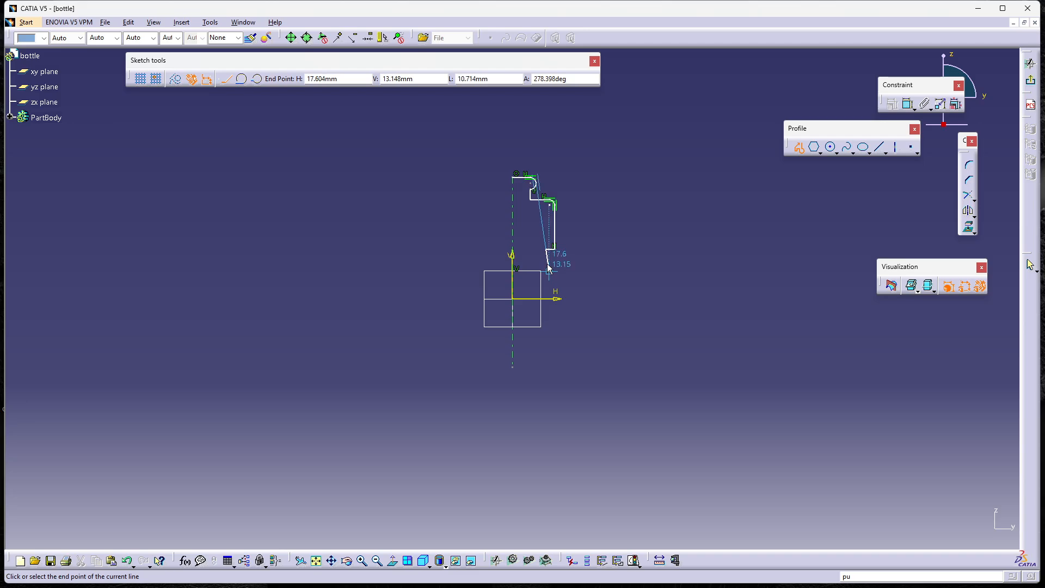
pyautogui.click(547, 263)
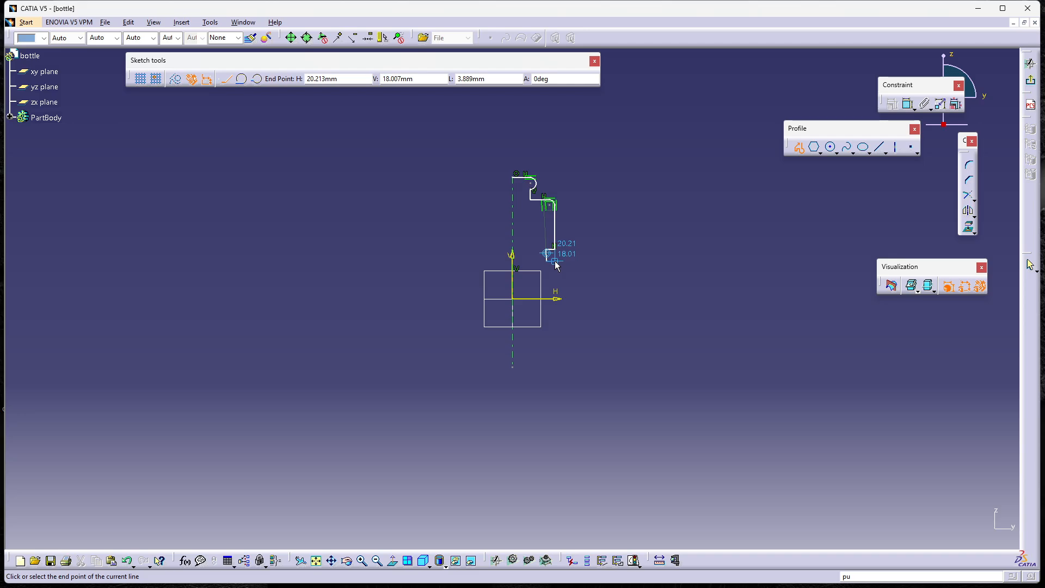
pyautogui.click(556, 264)
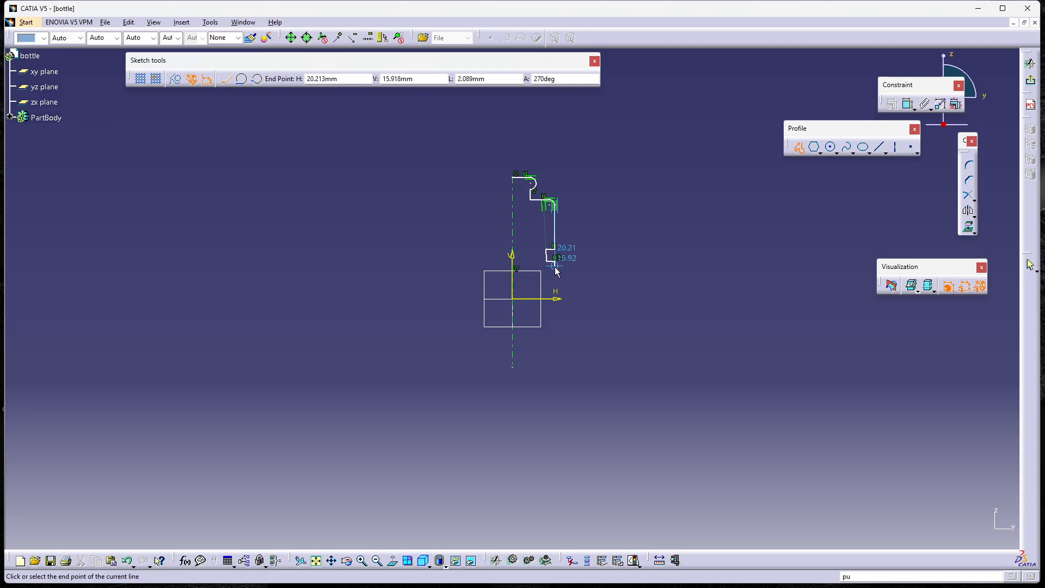
# - Finish the profile with a short vertical line below the groove, a tangent corner arc inward and a bottom line to the axis
pyautogui.click(555, 270)
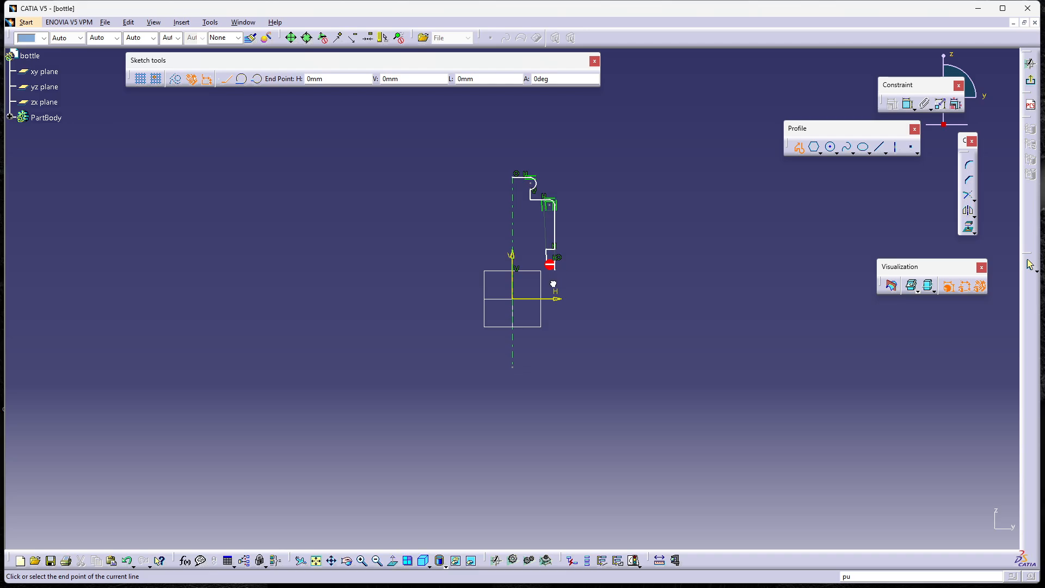
pyautogui.moveTo(549, 266); pyautogui.dragTo(552, 273)
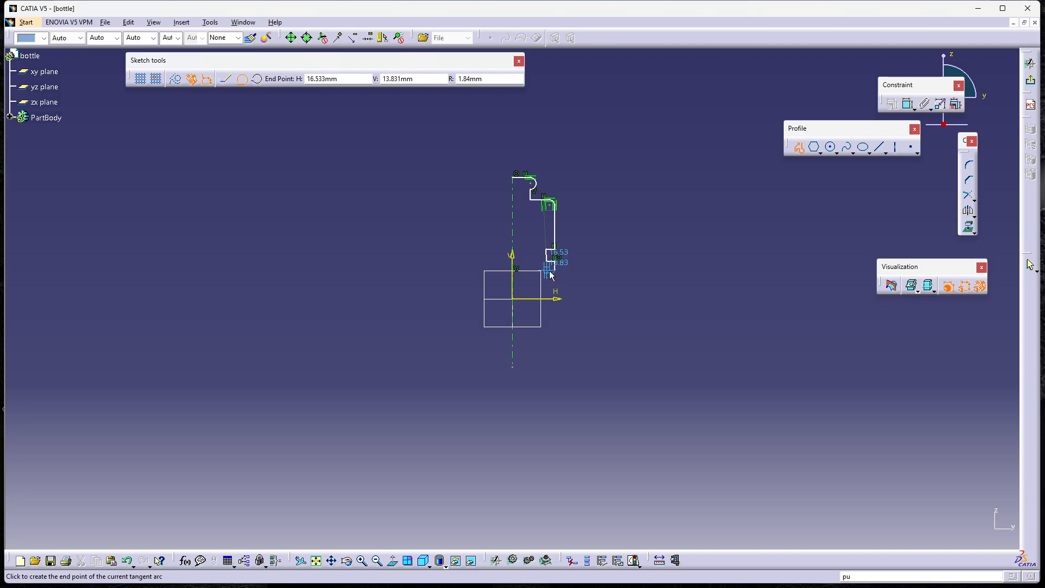
pyautogui.click(549, 277)
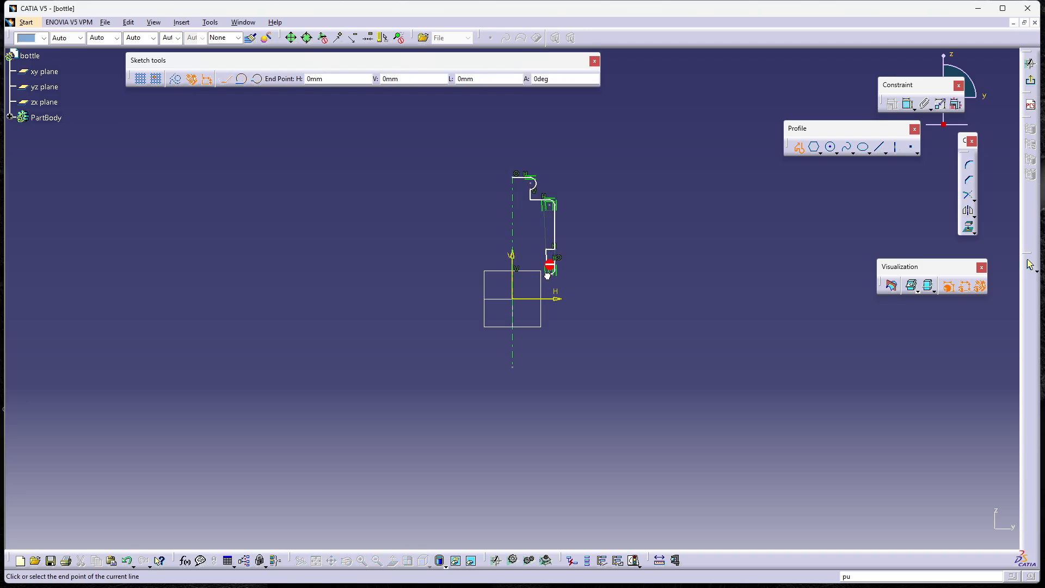
pyautogui.click(514, 274)
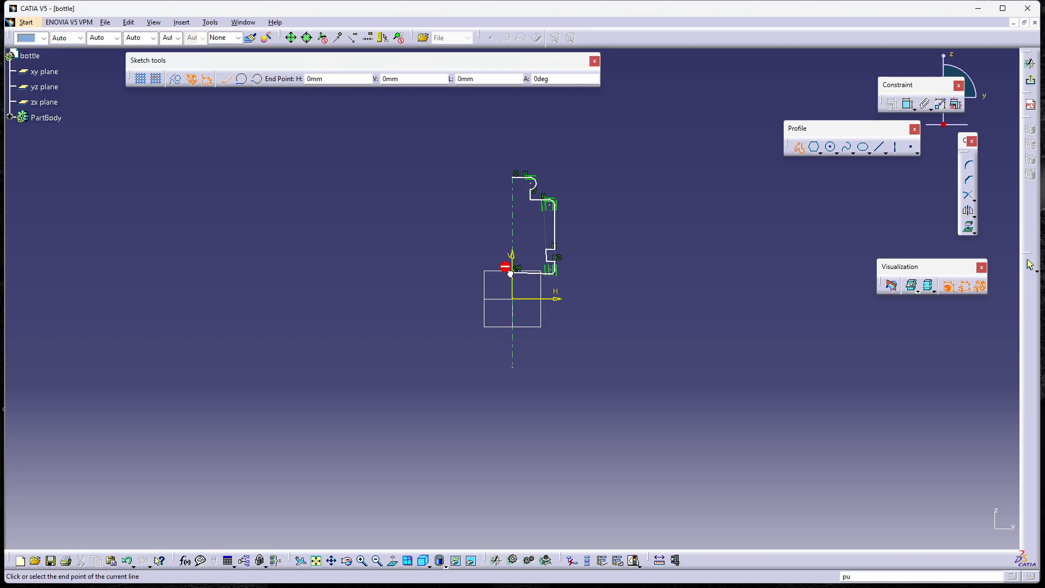
pyautogui.click(799, 148)
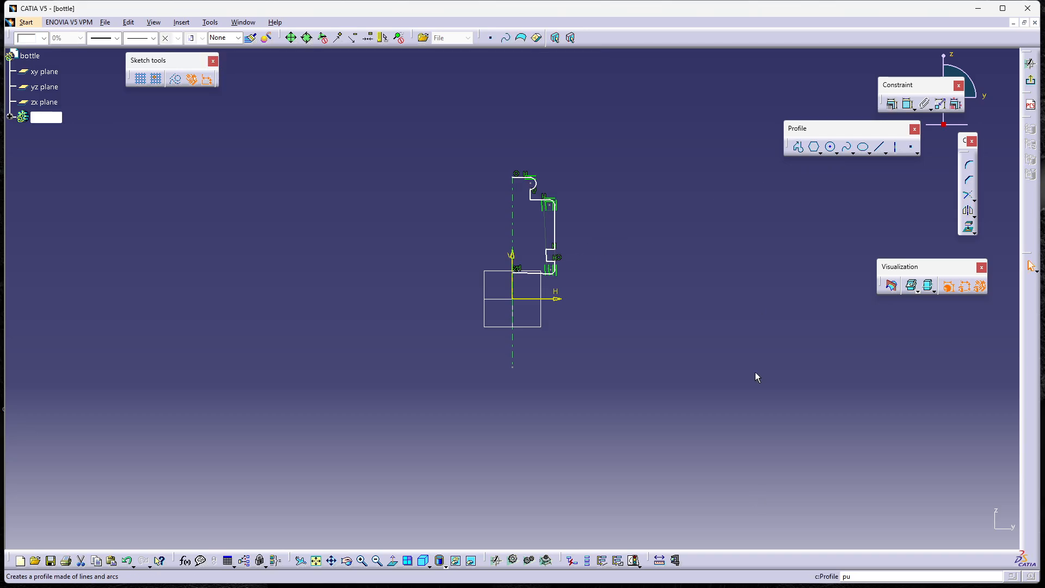
# - Dimension the length of the profile's topmost horizontal line, placing the dimension above it
pyautogui.click(909, 103)
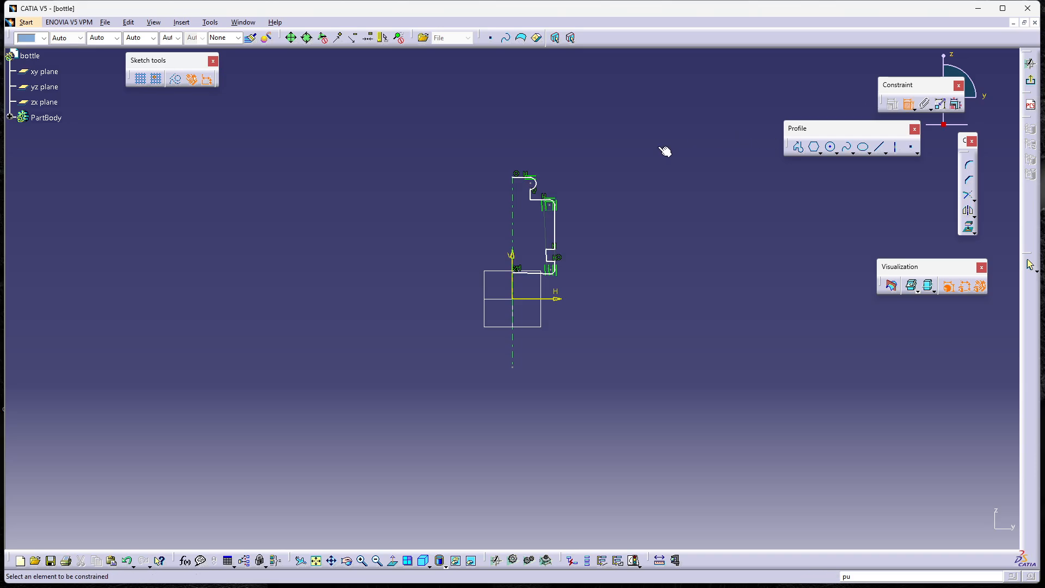
pyautogui.click(526, 182)
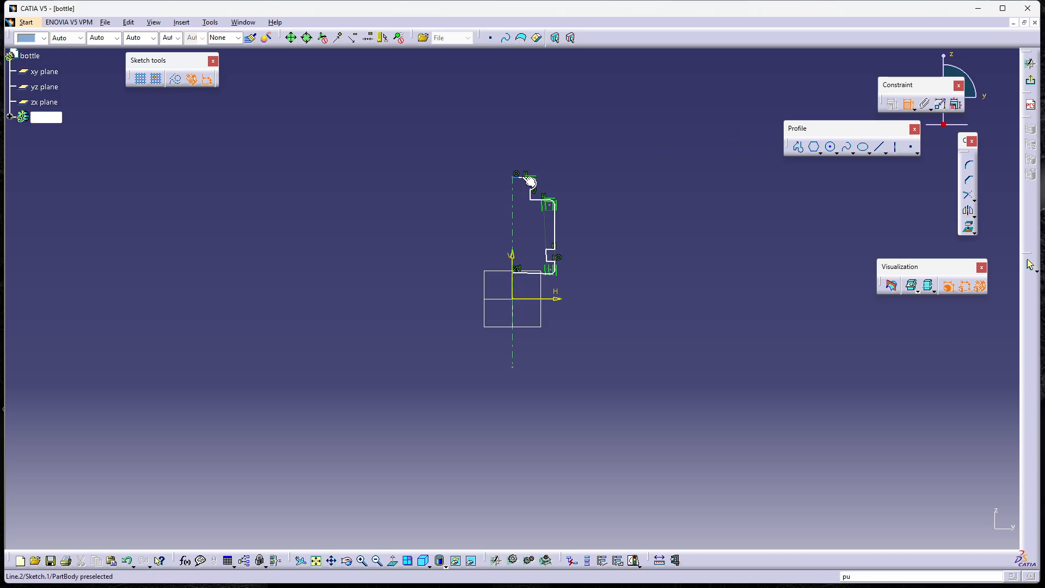
pyautogui.click(533, 138)
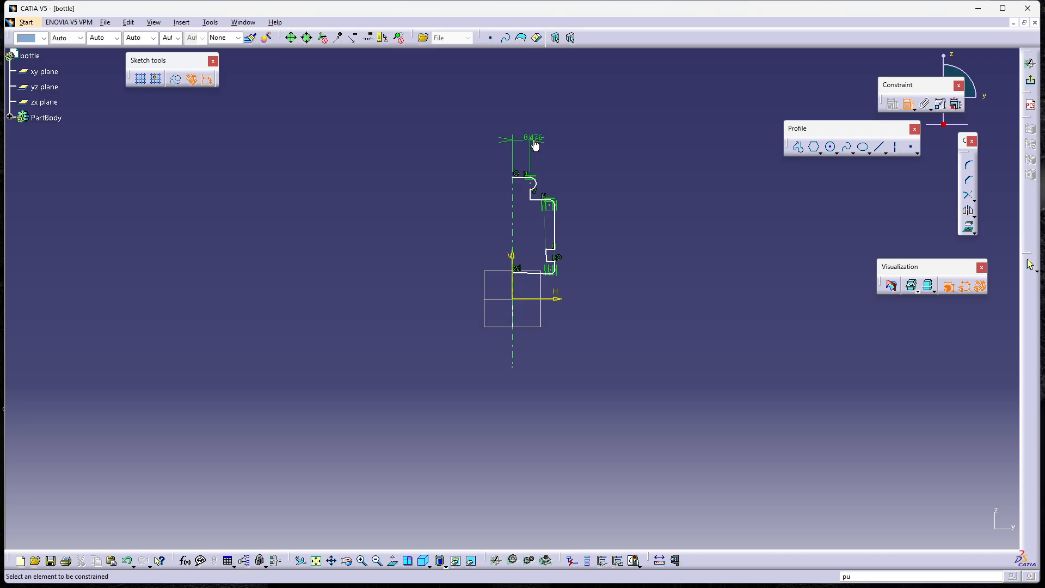
# - Set the length of the profile's topmost horizontal line to 5 mm
pyautogui.doubleClick(534, 139)
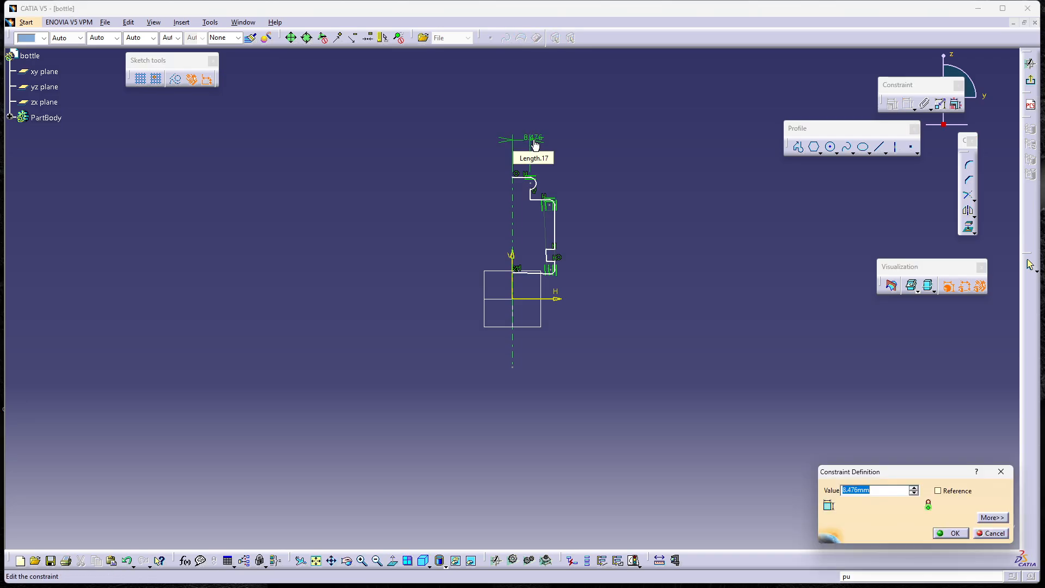
pyautogui.write('5')
pyautogui.press('Return')
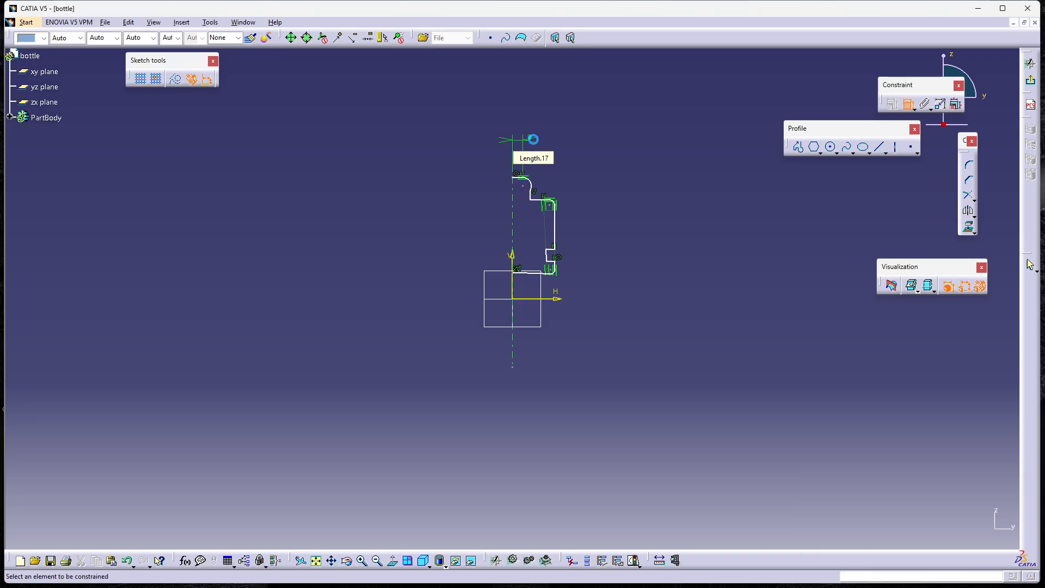
# - Dimension the radius of the arc at the top of the neck and set it to 2 mm
pyautogui.click(532, 184)
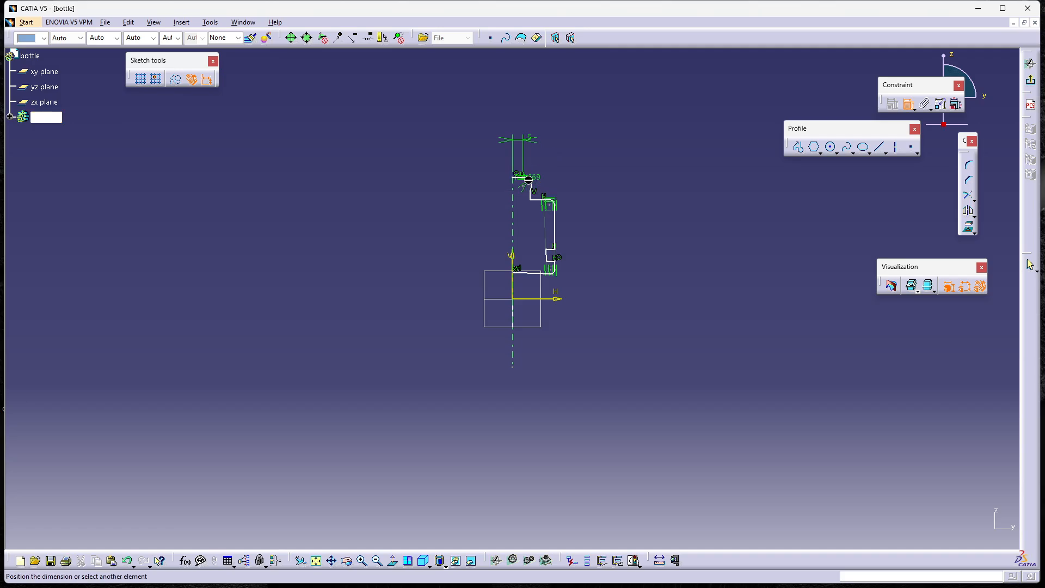
pyautogui.click(564, 161)
pyautogui.doubleClick(566, 166)
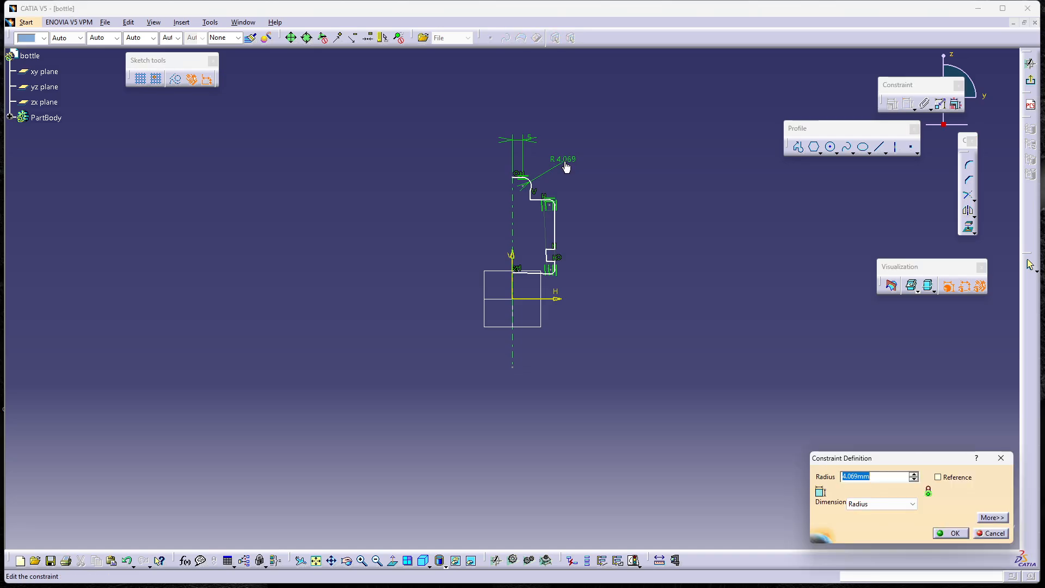
pyautogui.write('2')
pyautogui.press('Return')
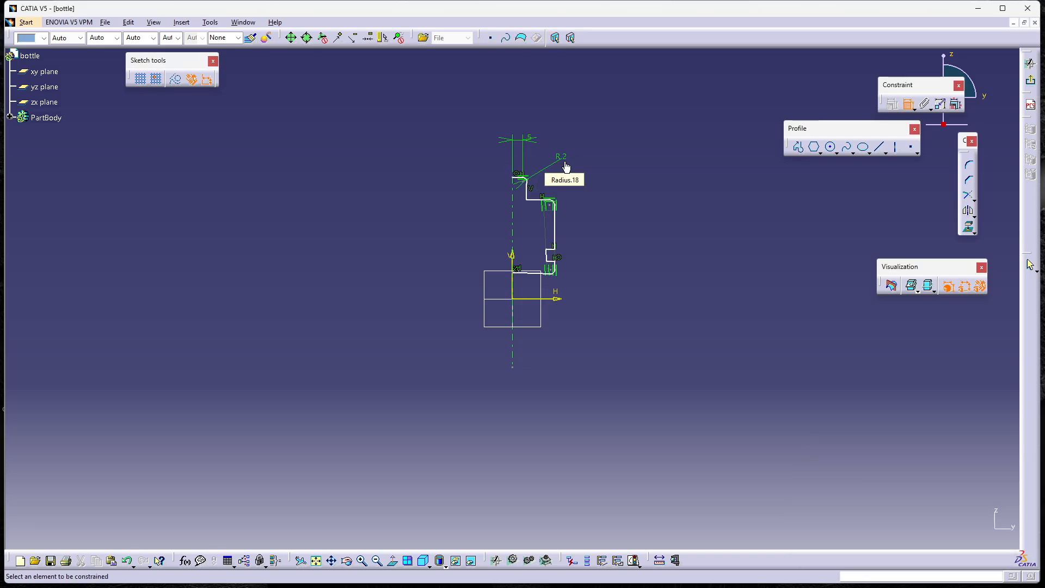
# - Dimension the neck's vertical line below the top arc and set its length to 5 mm
pyautogui.click(531, 197)
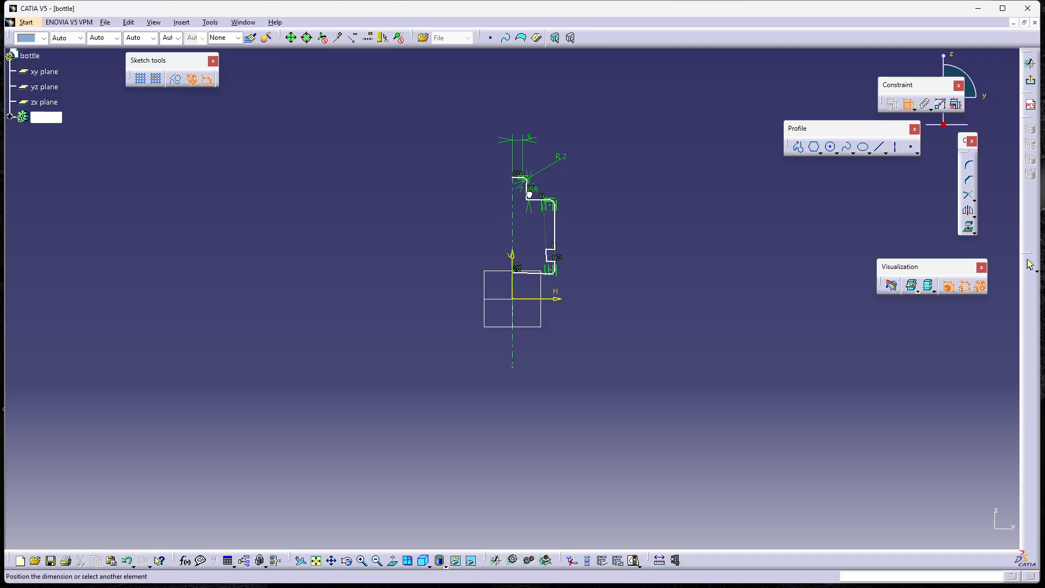
pyautogui.click(612, 197)
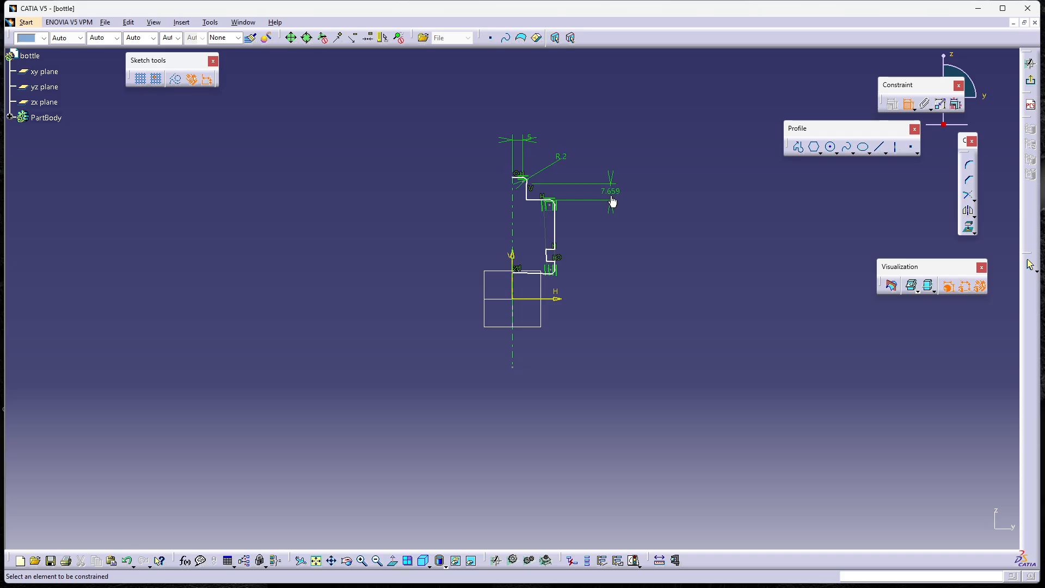
pyautogui.doubleClick(611, 197)
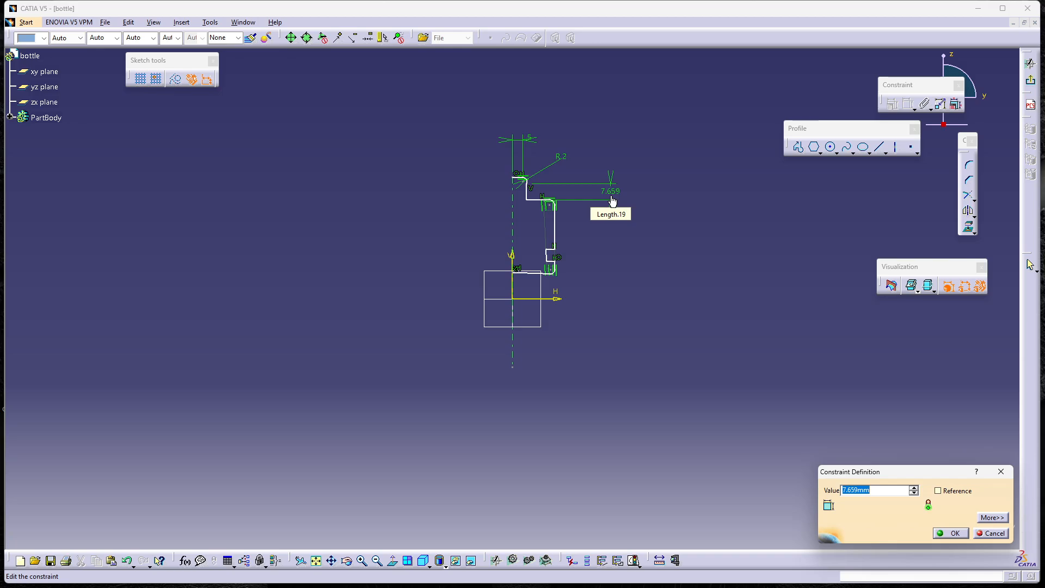
pyautogui.write('5')
pyautogui.press('Return')
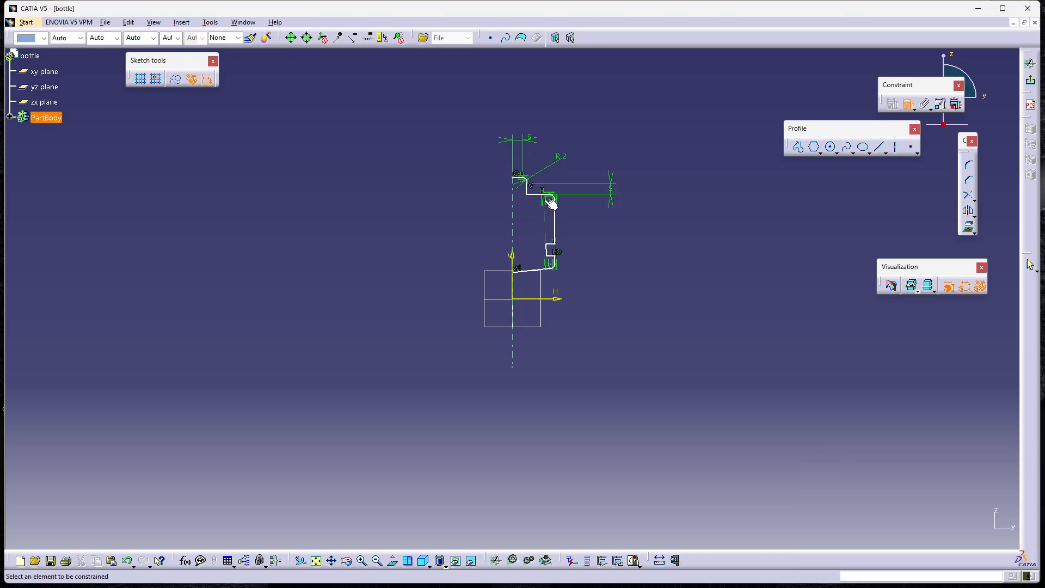
# - Dimension the horizontal shoulder line, placing the dimension above the profile, and set its length to 8 mm
pyautogui.click(543, 196)
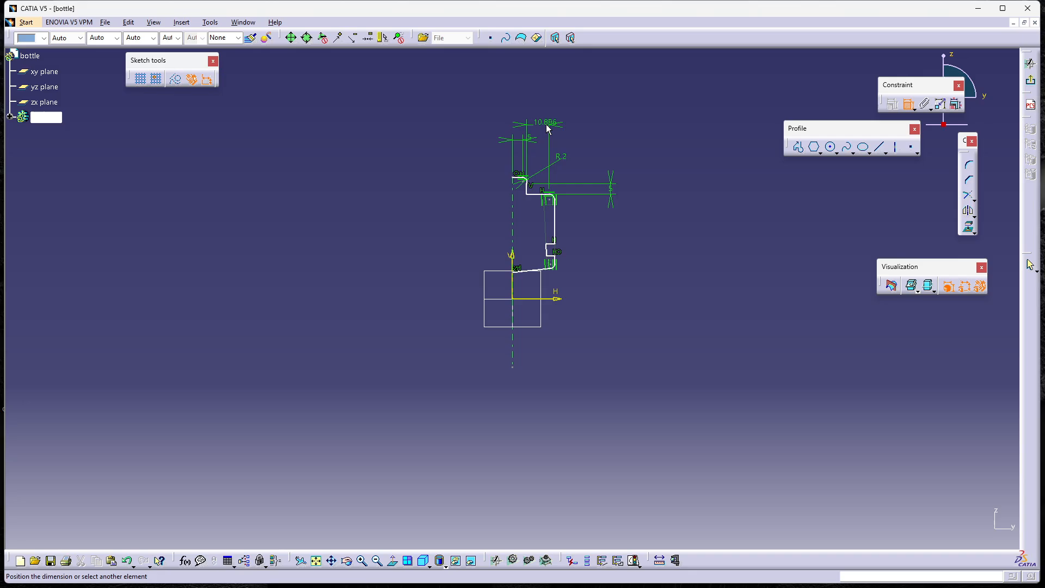
pyautogui.click(543, 96)
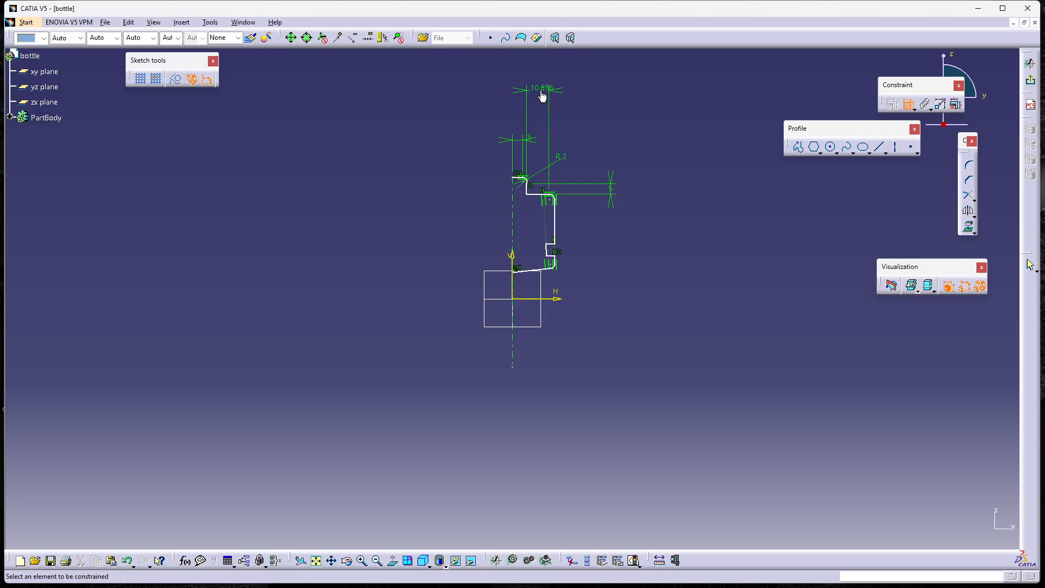
pyautogui.doubleClick(542, 97)
pyautogui.write('8')
pyautogui.press('Return')
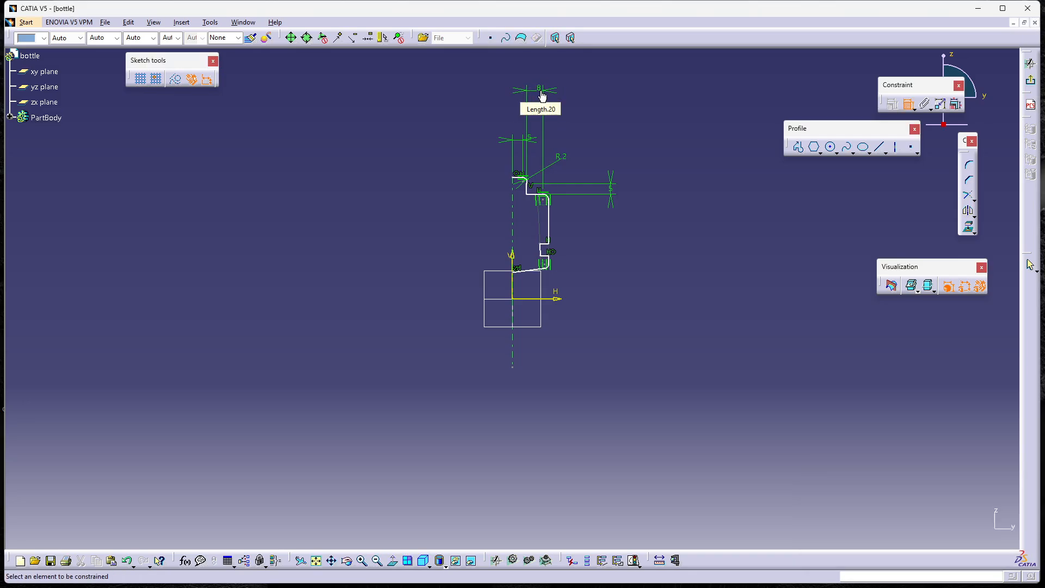
# - Dimension the radius of the shoulder's corner arc and set it to 1 mm
pyautogui.click(547, 196)
pyautogui.click(608, 154)
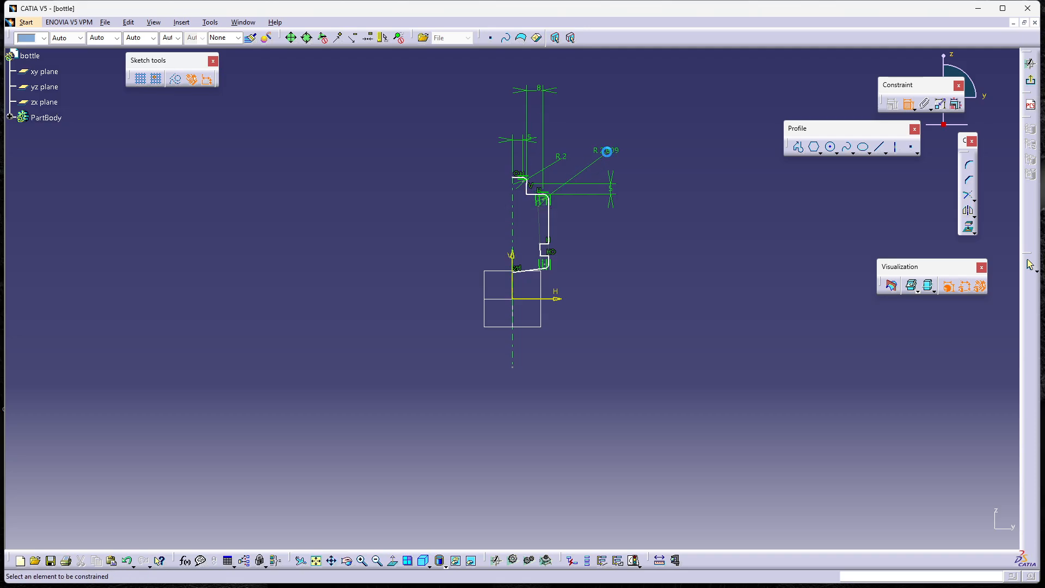
pyautogui.doubleClick(608, 154)
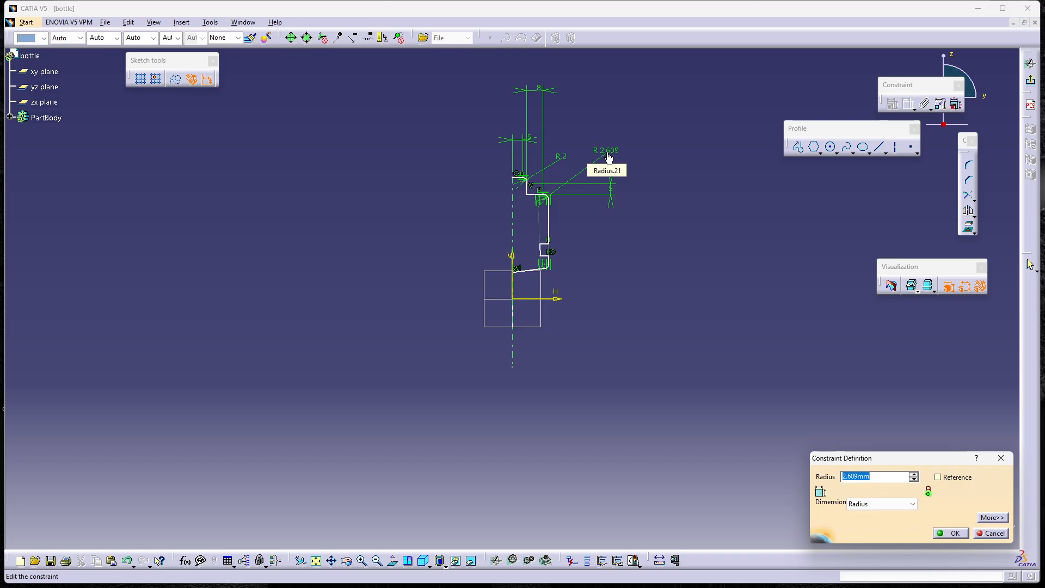
pyautogui.write('2')
pyautogui.press('Return')
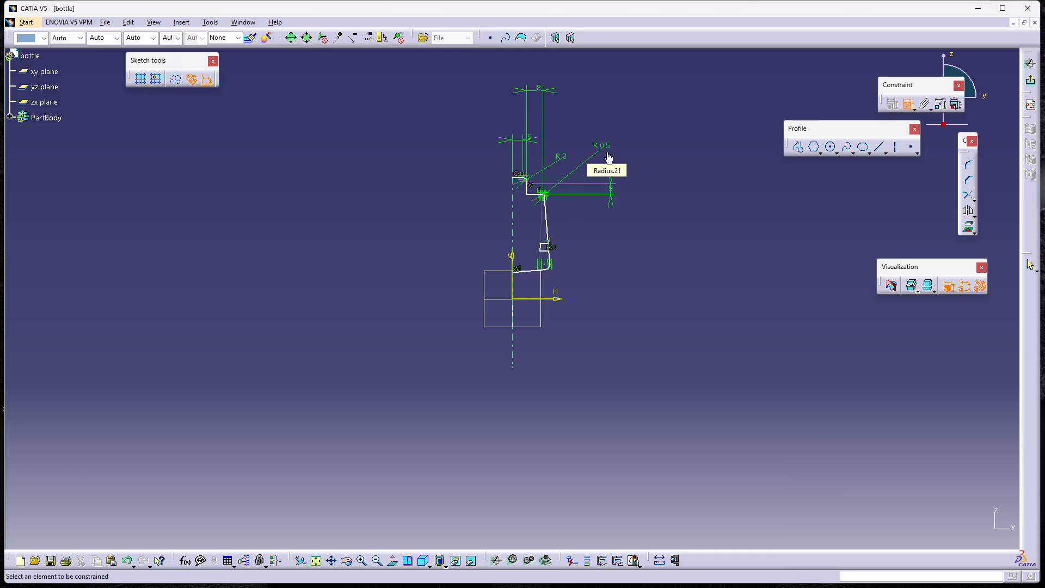
pyautogui.doubleClick(605, 147)
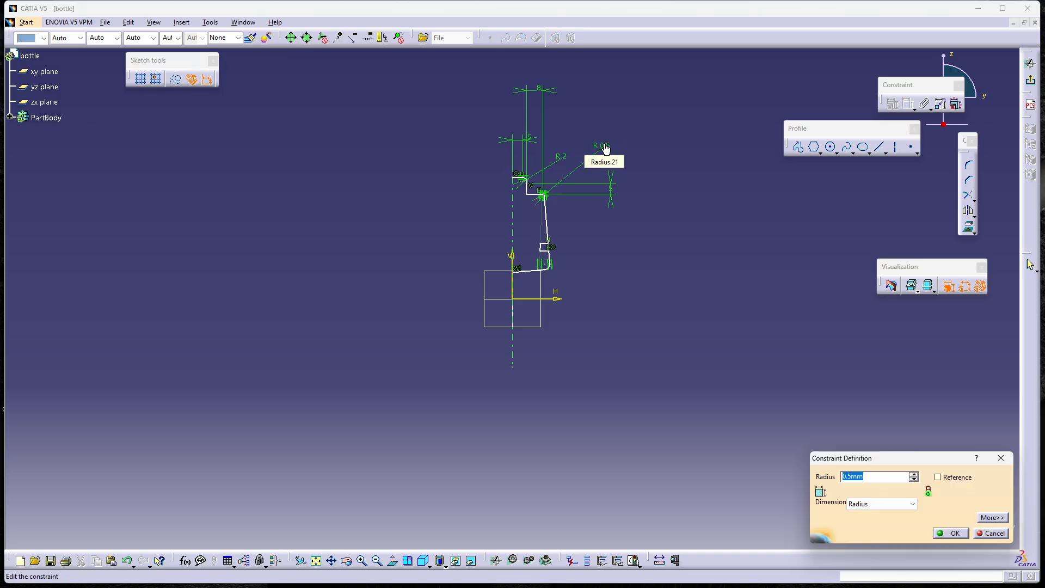
pyautogui.write('1')
pyautogui.press('Return')
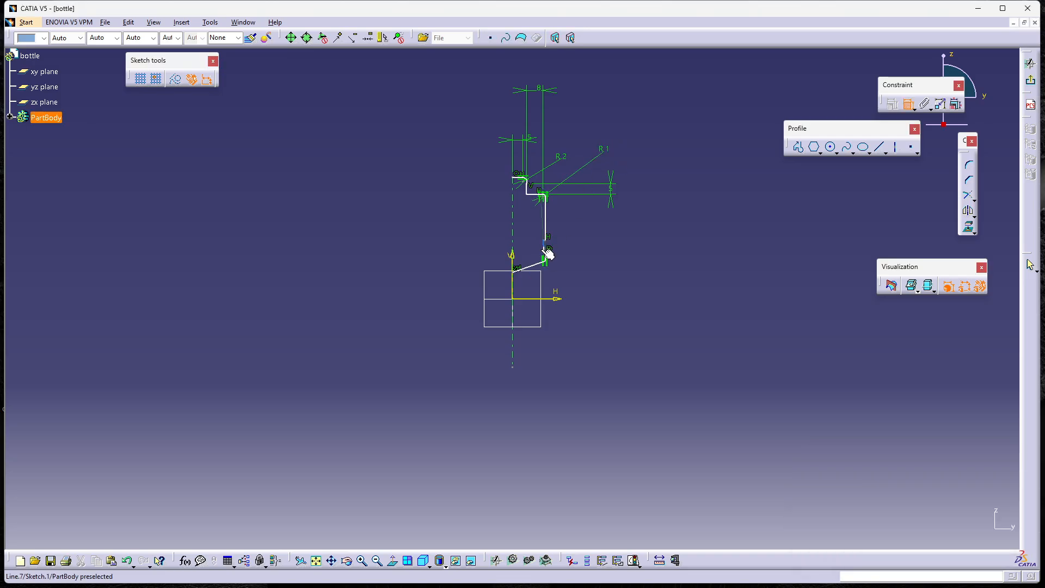
# - Dimension the vertical outer wall between the shoulder arc and the groove and set its length to 20 mm
pyautogui.click(547, 224)
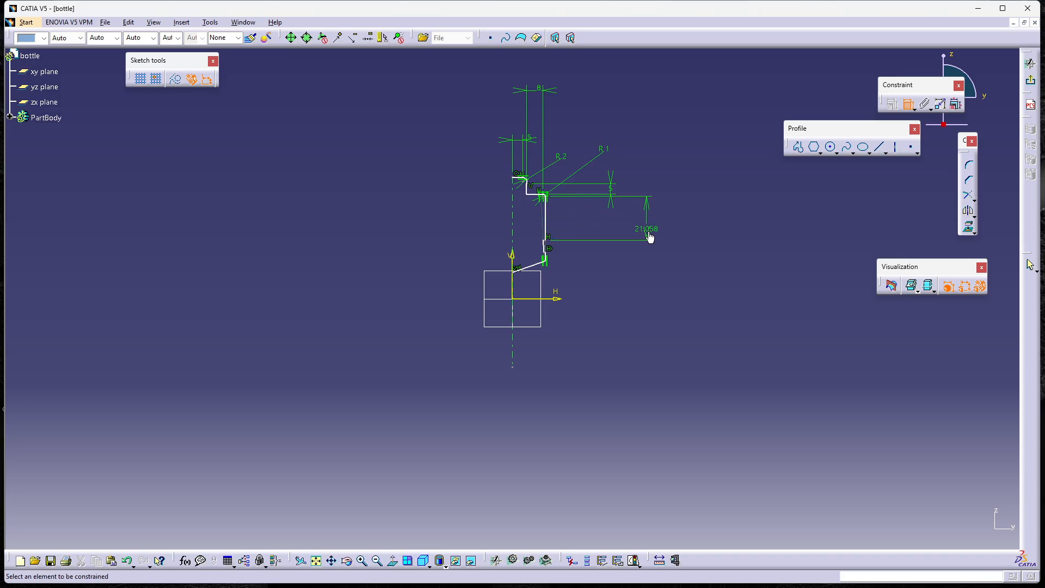
pyautogui.click(649, 235)
pyautogui.doubleClick(647, 229)
pyautogui.write('30')
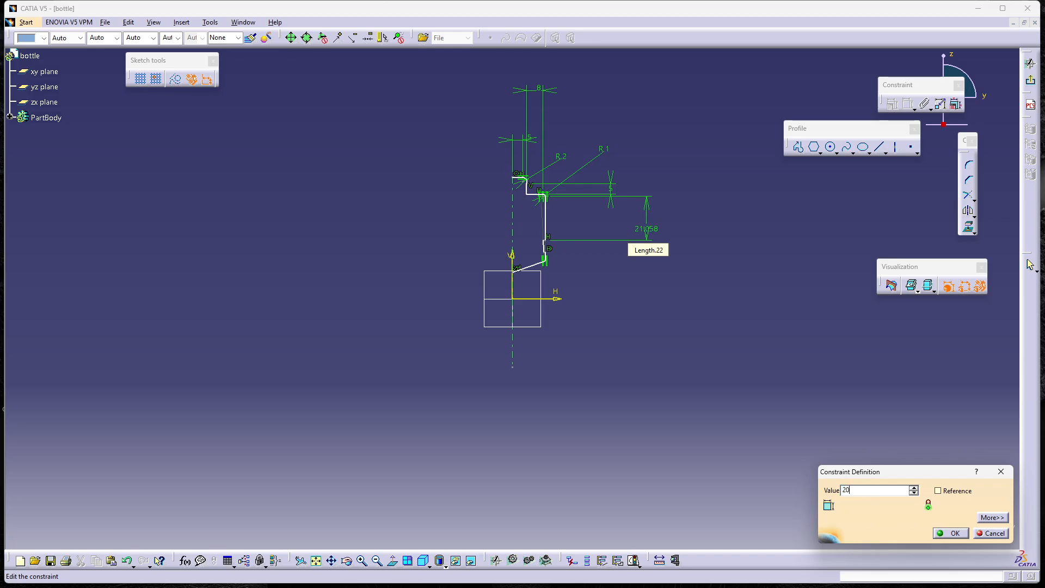
pyautogui.press('Return')
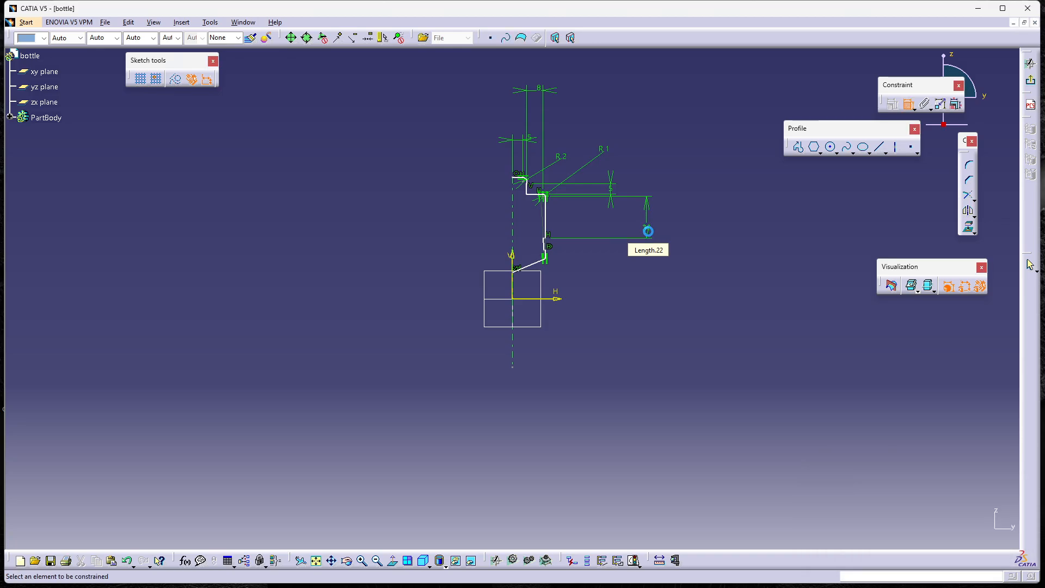
# - Dimension the length of the groove's inner line and set it to 4 mm
pyautogui.click(548, 245)
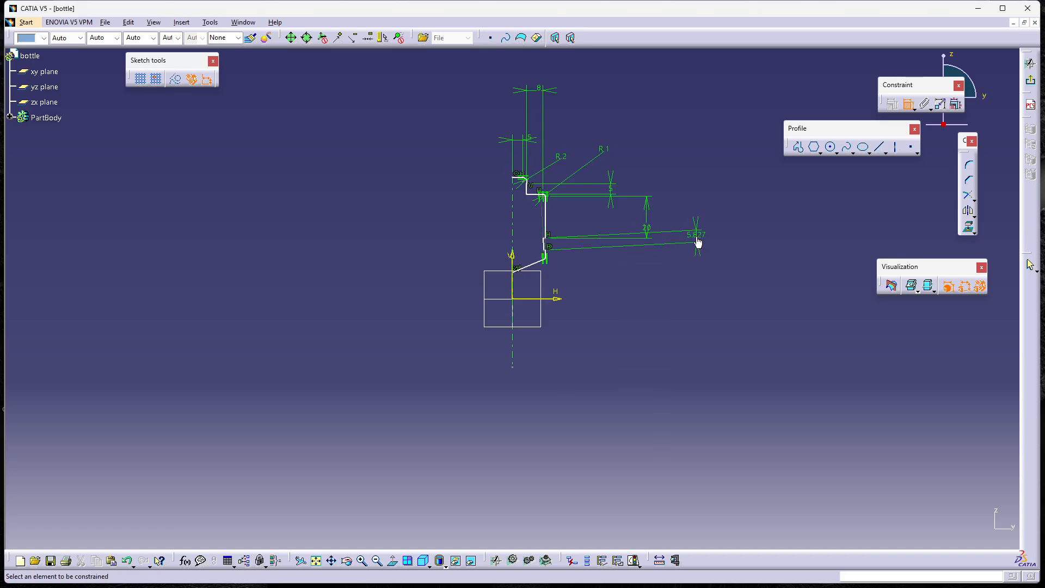
pyautogui.click(698, 242)
pyautogui.write('5')
pyautogui.press('Return')
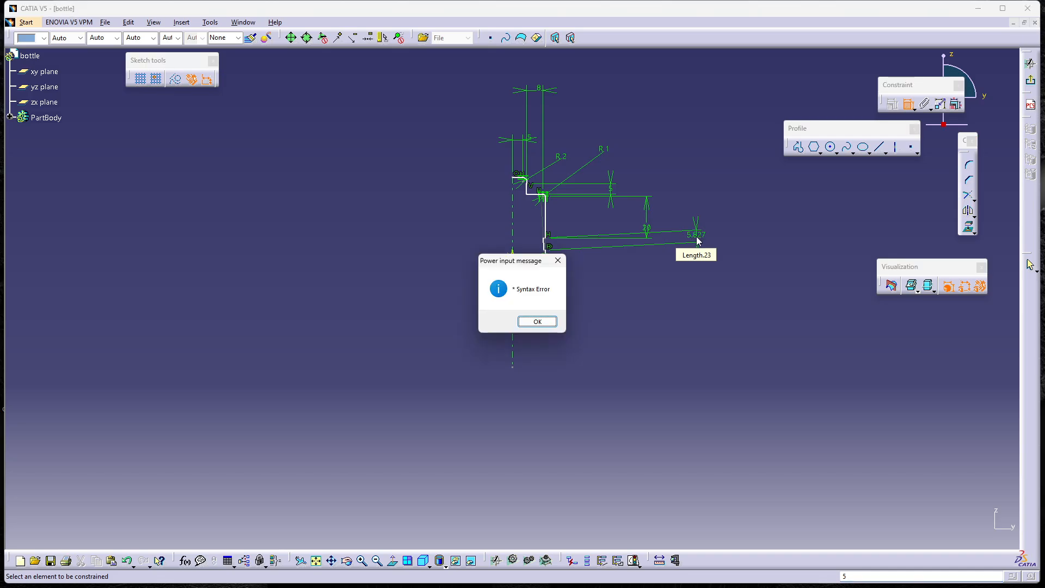
pyautogui.click(537, 322)
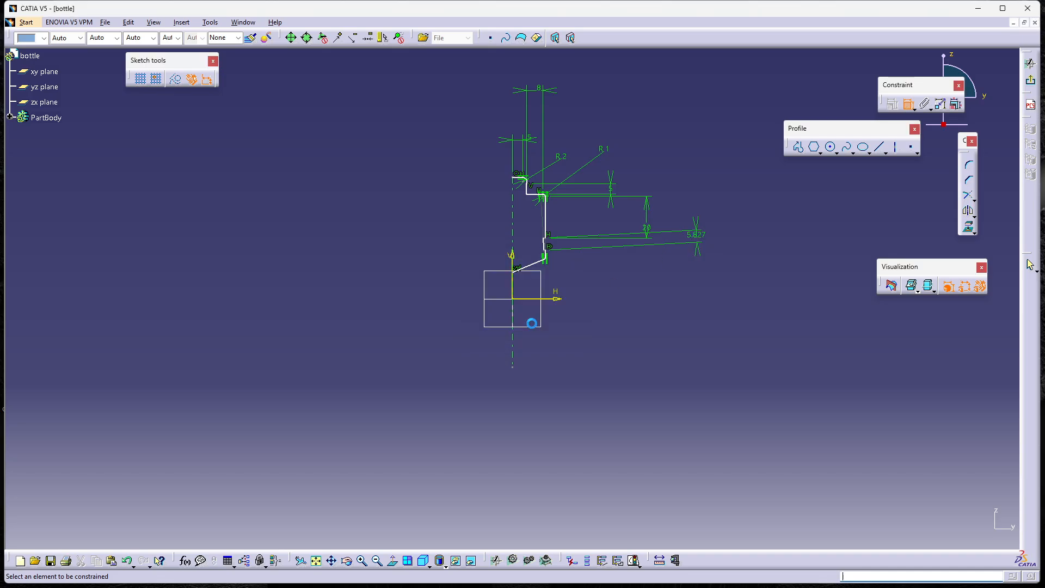
pyautogui.doubleClick(698, 239)
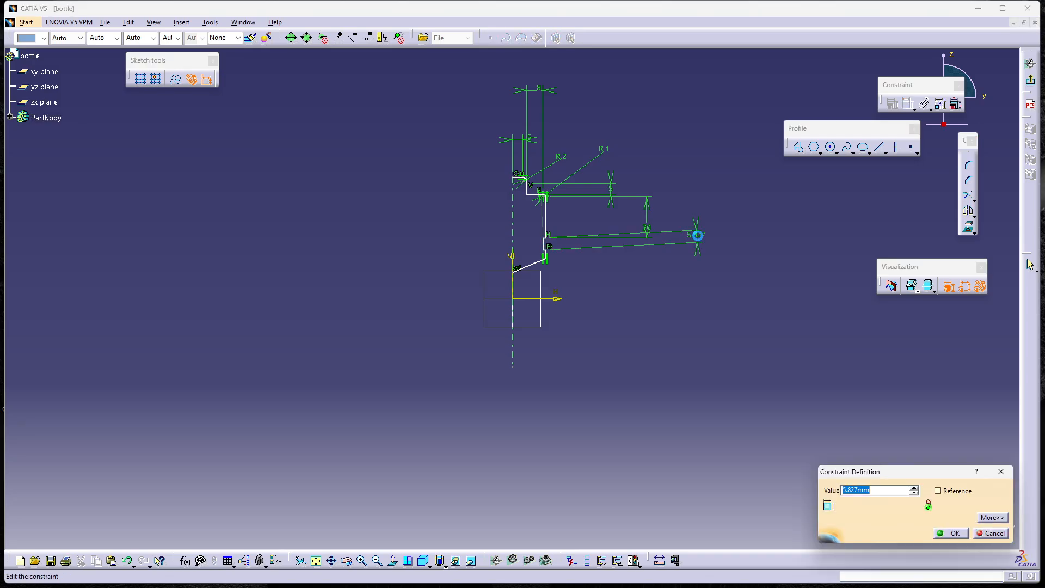
pyautogui.write('4')
pyautogui.press('Return')
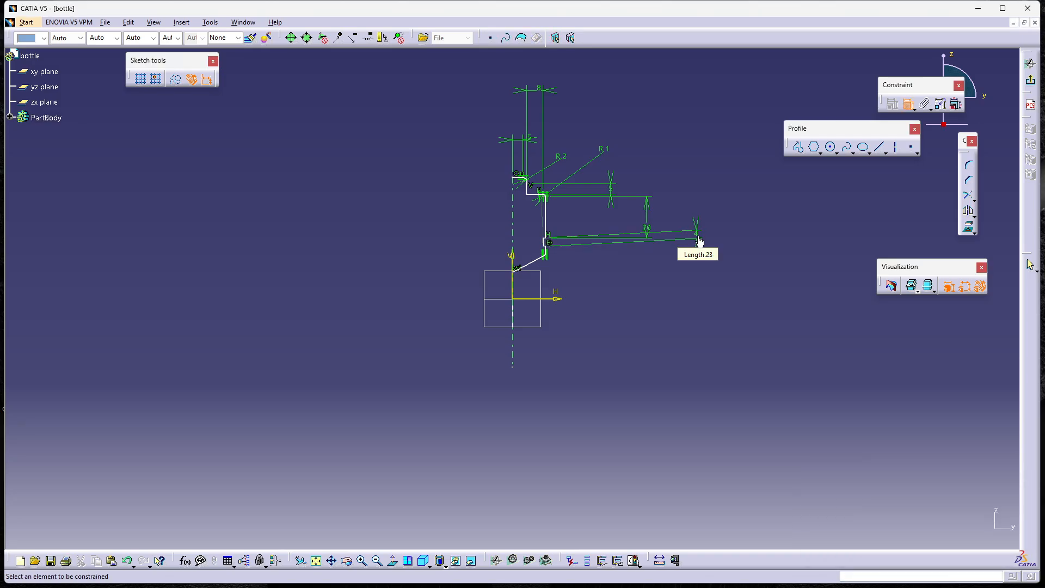
# - Constrain the groove's inner line to be vertical
pyautogui.click(551, 242)
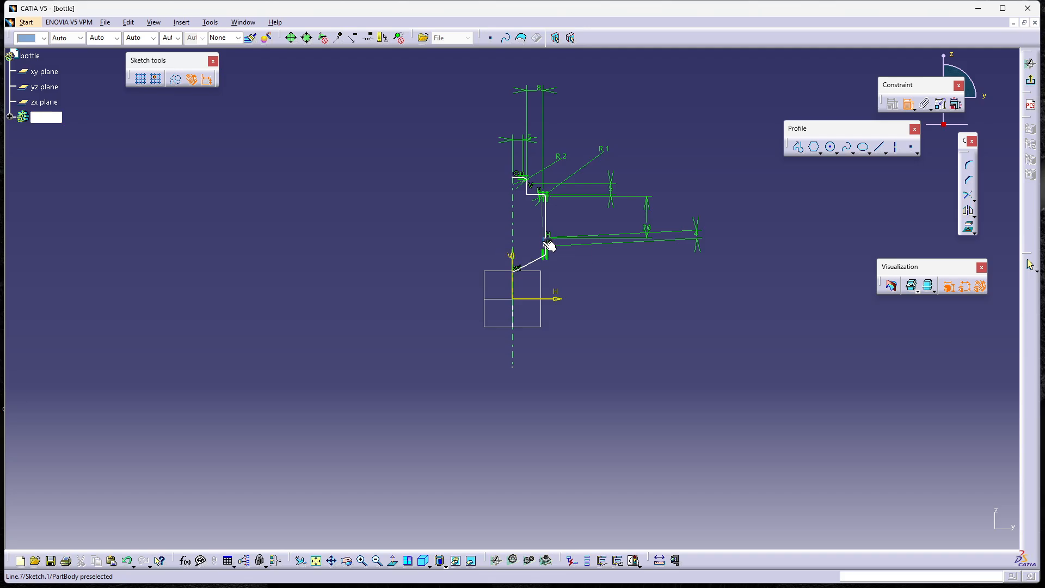
pyautogui.rightClick(728, 244)
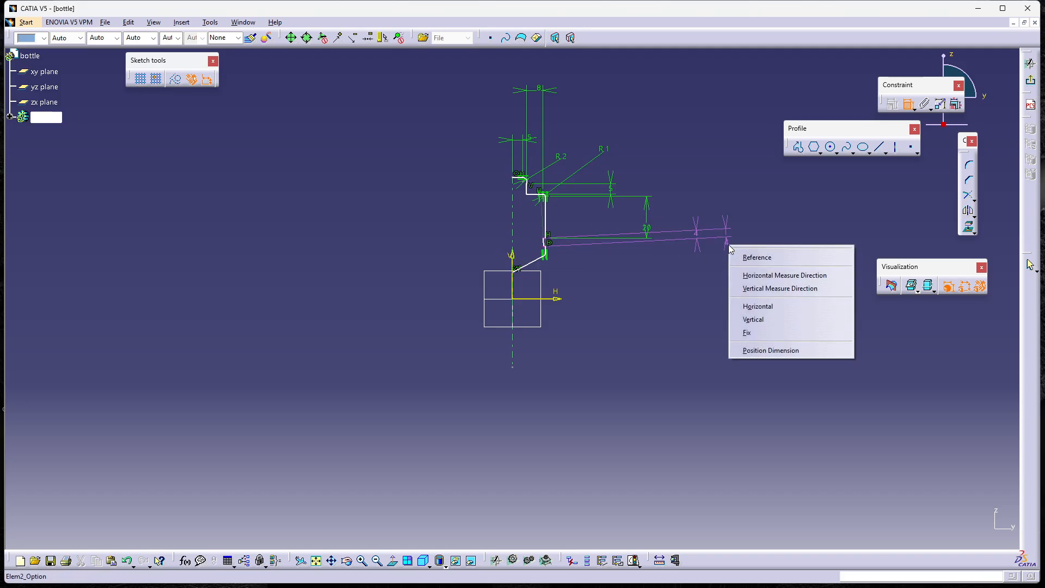
pyautogui.click(760, 320)
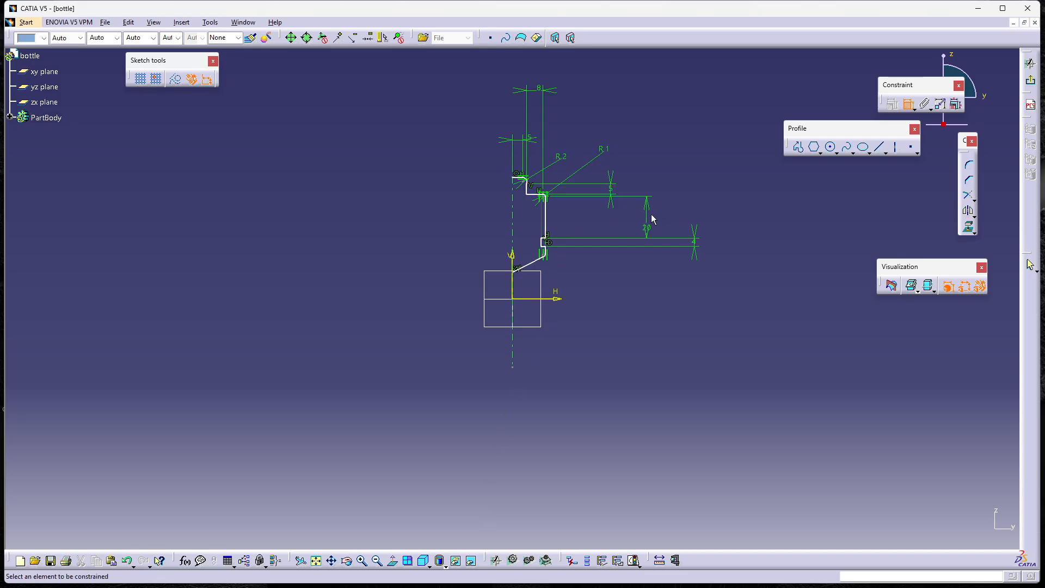
# - Dimension the short vertical line below the groove and reduce its length slightly
pyautogui.click(545, 252)
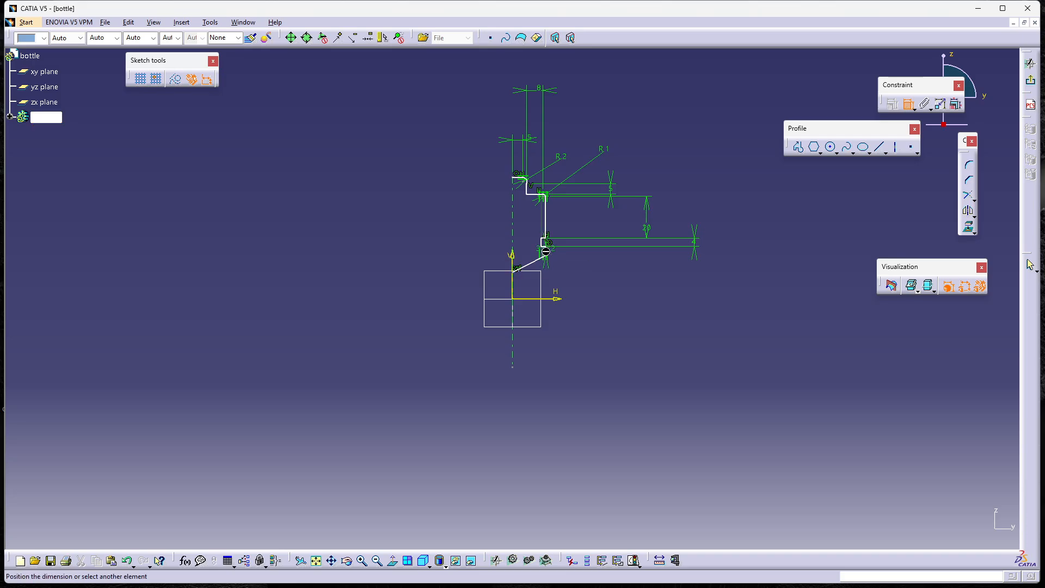
pyautogui.click(760, 252)
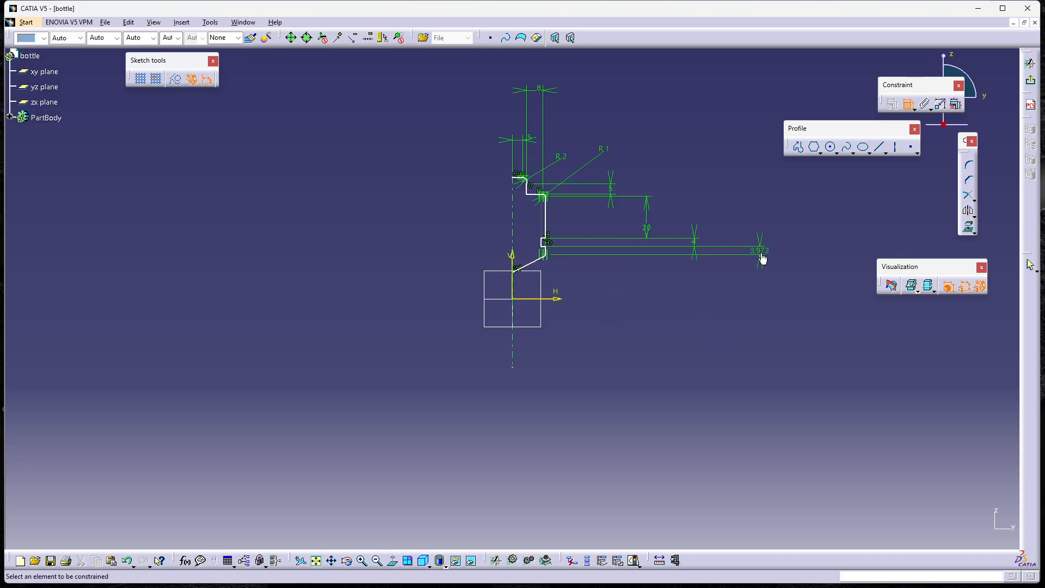
pyautogui.doubleClick(761, 251)
pyautogui.write('3.972mm')
pyautogui.press('Return')
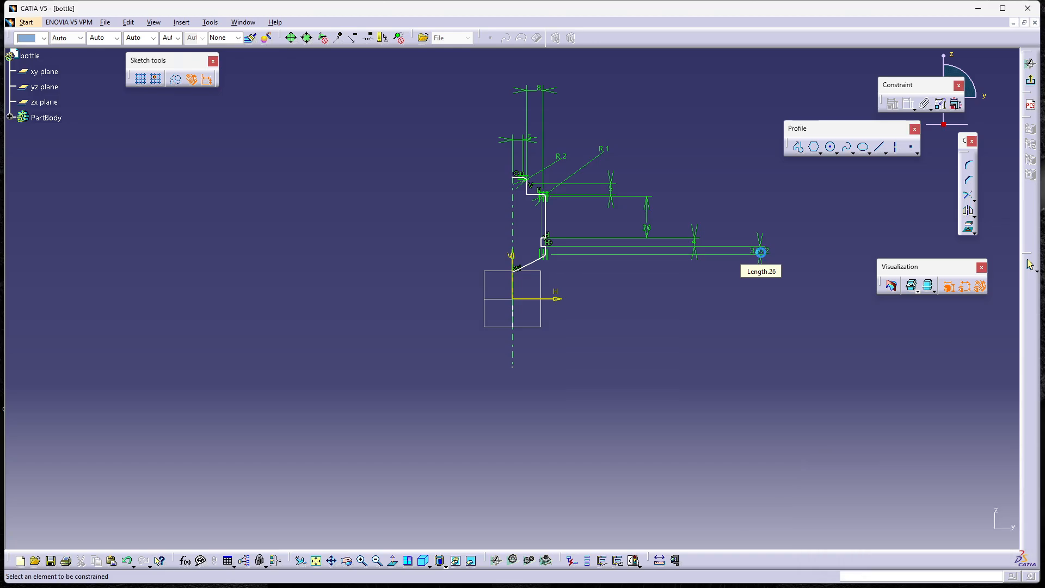
# - Try to dimension the slanted bottom line of the profile along the horizontal measure direction
pyautogui.click(540, 257)
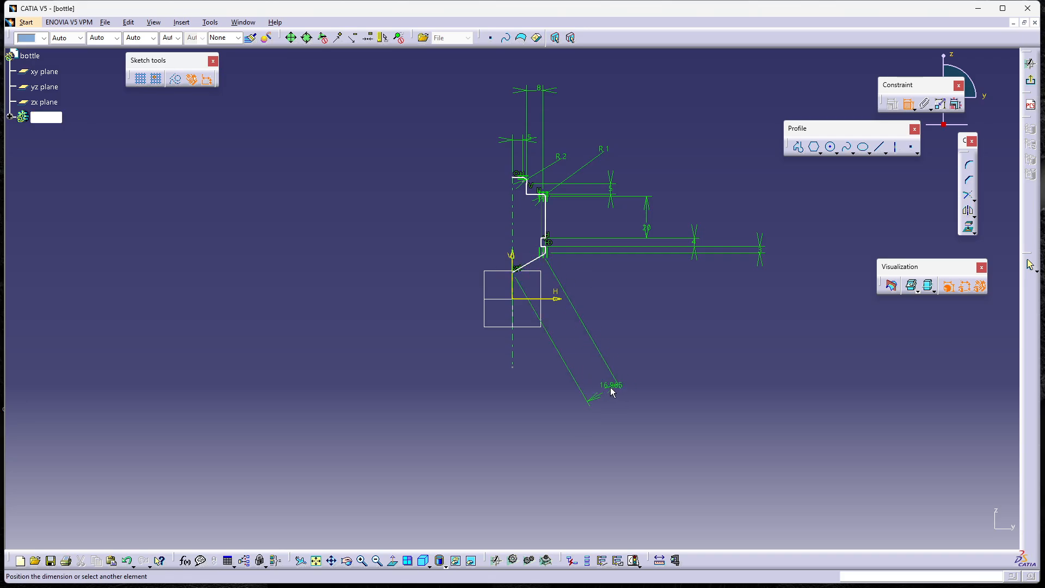
pyautogui.rightClick(611, 391)
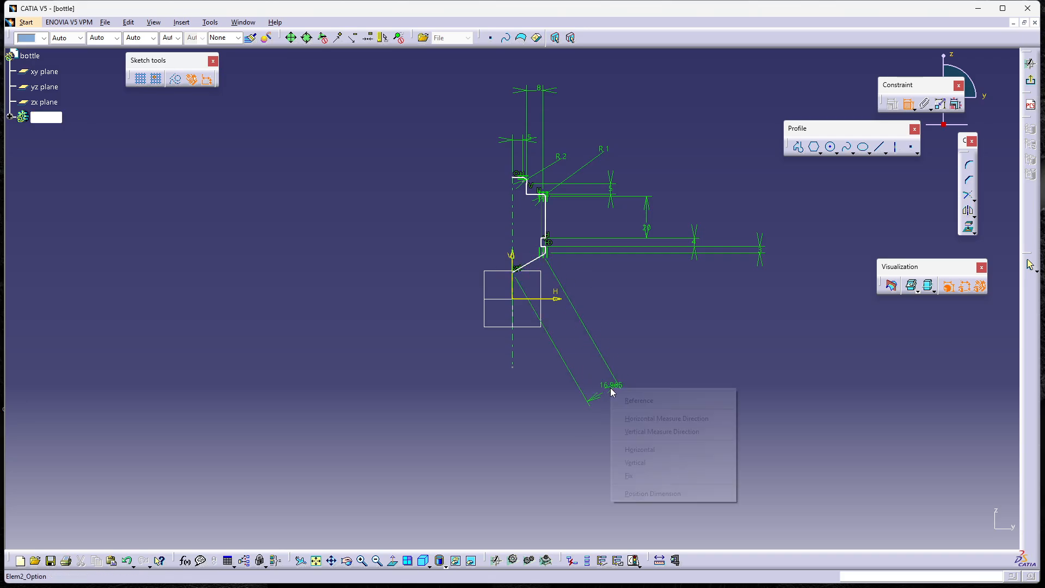
pyautogui.click(638, 419)
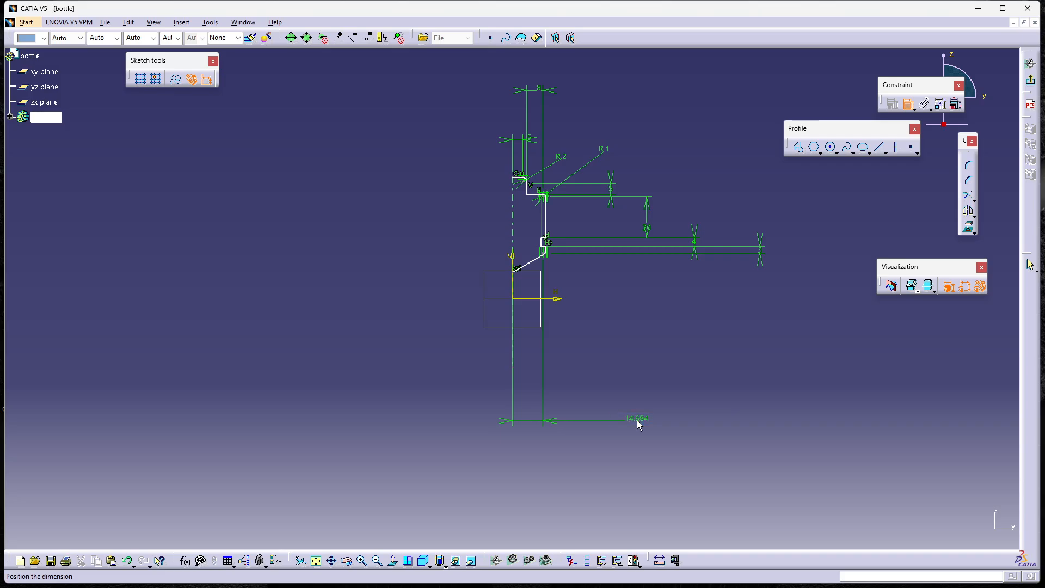
pyautogui.write('1')
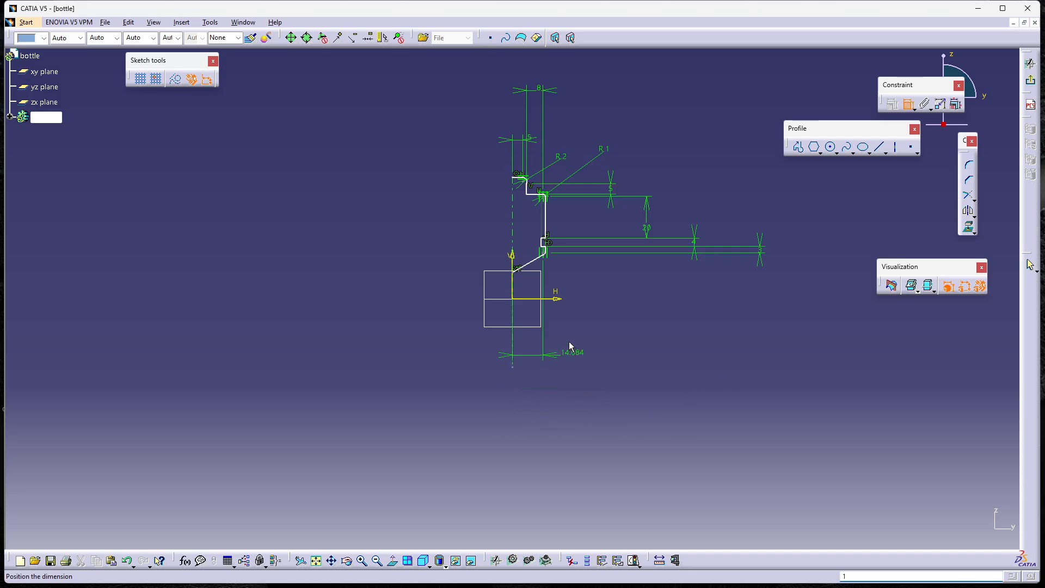
pyautogui.hotkey('ctrl', 'z')
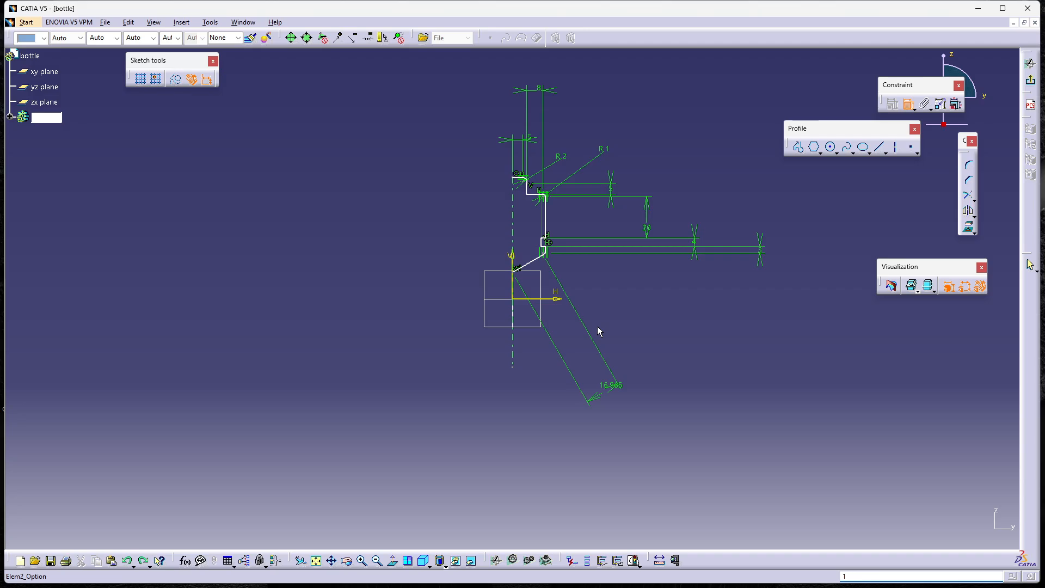
# - Set the length of the slanted bottom line to 15 mm
pyautogui.doubleClick(617, 385)
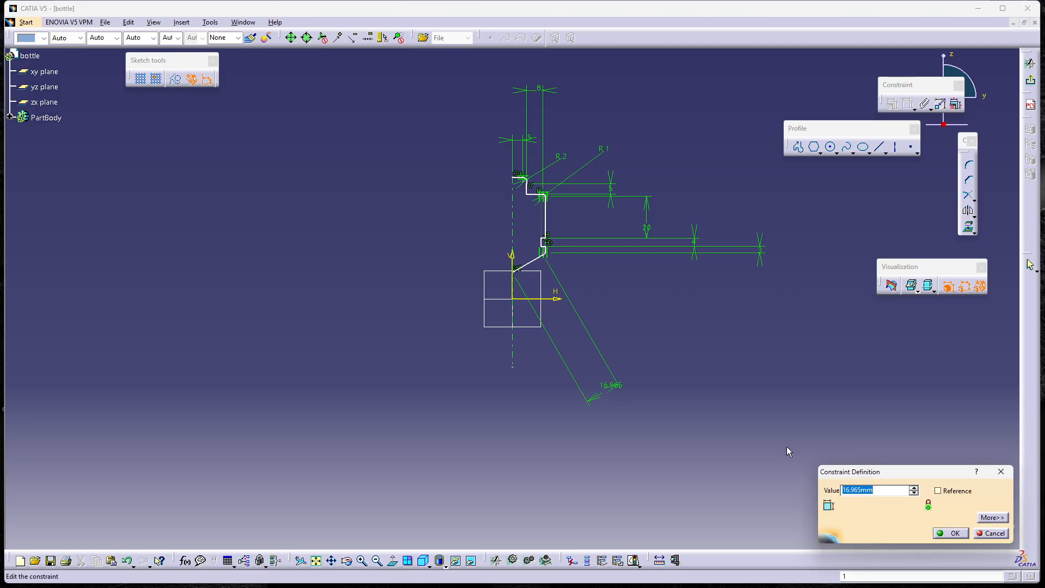
pyautogui.write('15')
pyautogui.press('Return')
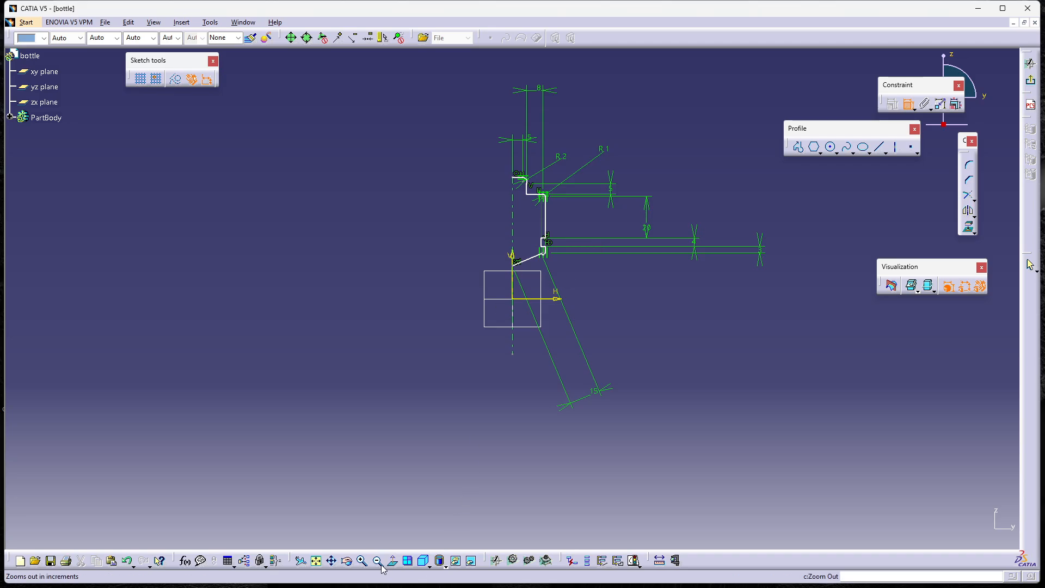
# - Dimension the groove's lower horizontal edge and accept a length of 2 mm
pyautogui.click(362, 560)
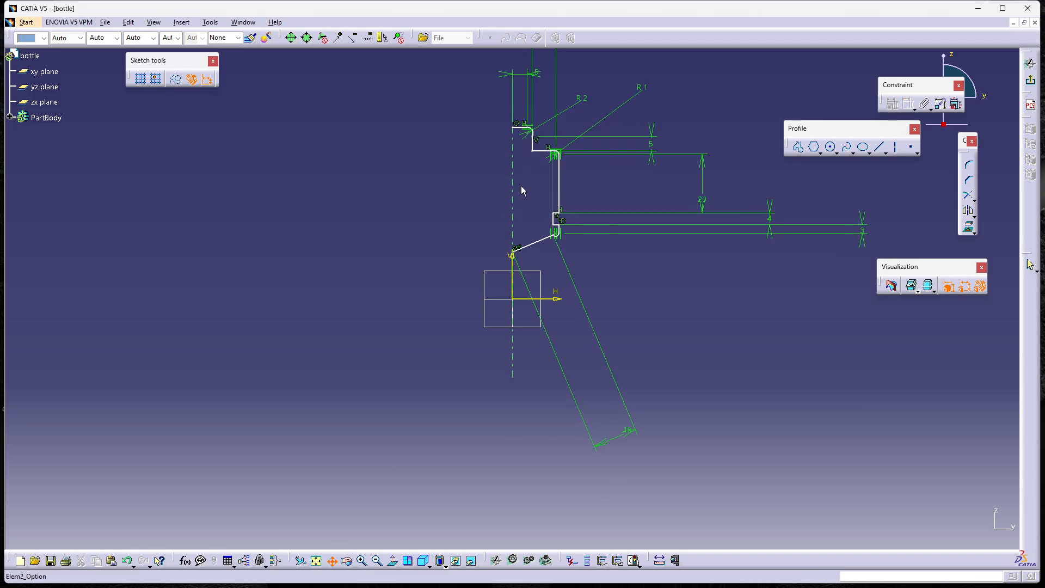
pyautogui.moveTo(521, 186); pyautogui.dragTo(441, 280, button='middle')
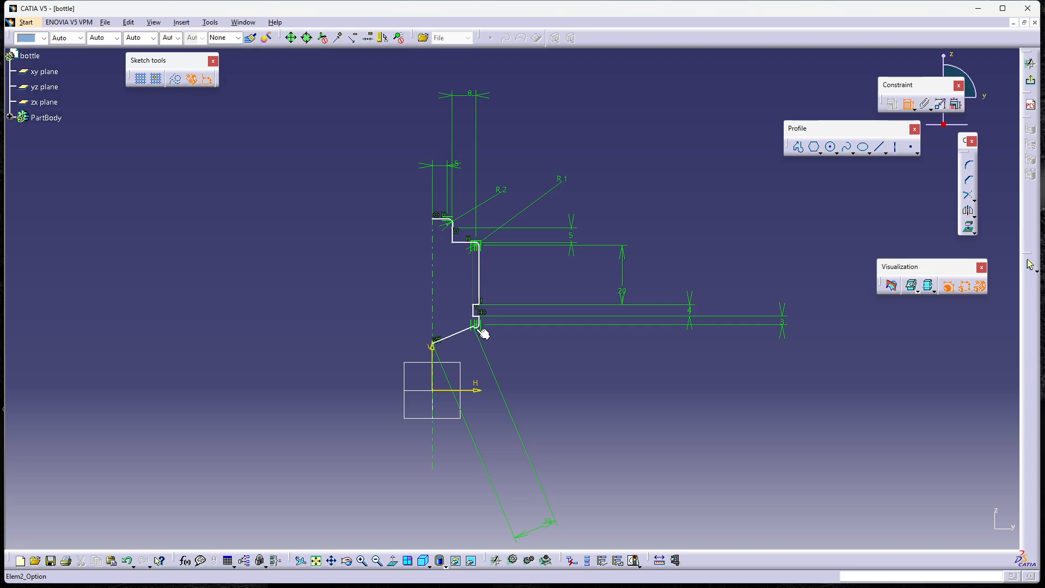
pyautogui.click(362, 561)
pyautogui.click(362, 561)
pyautogui.click(362, 560)
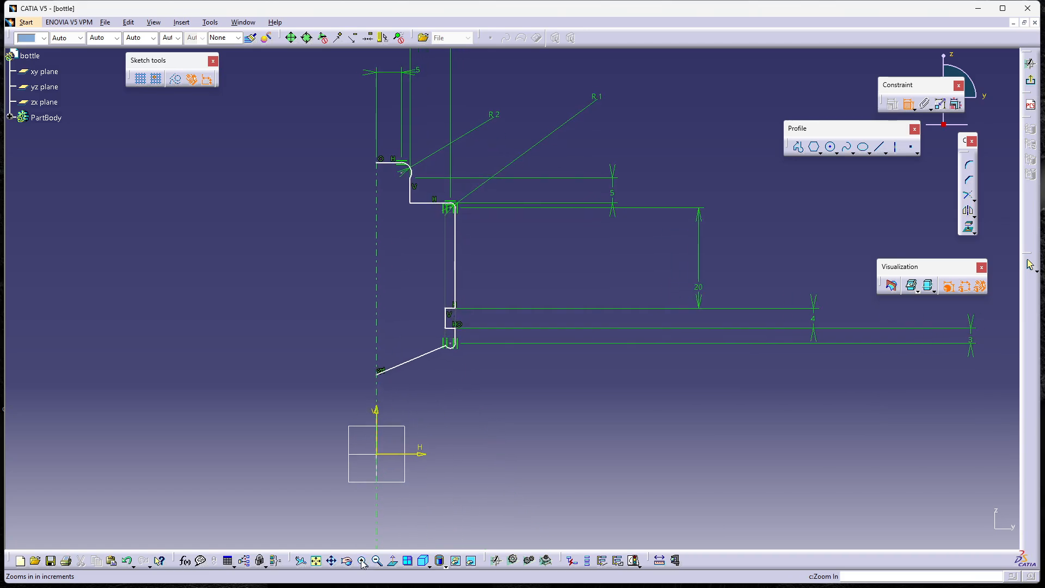
pyautogui.click(362, 561)
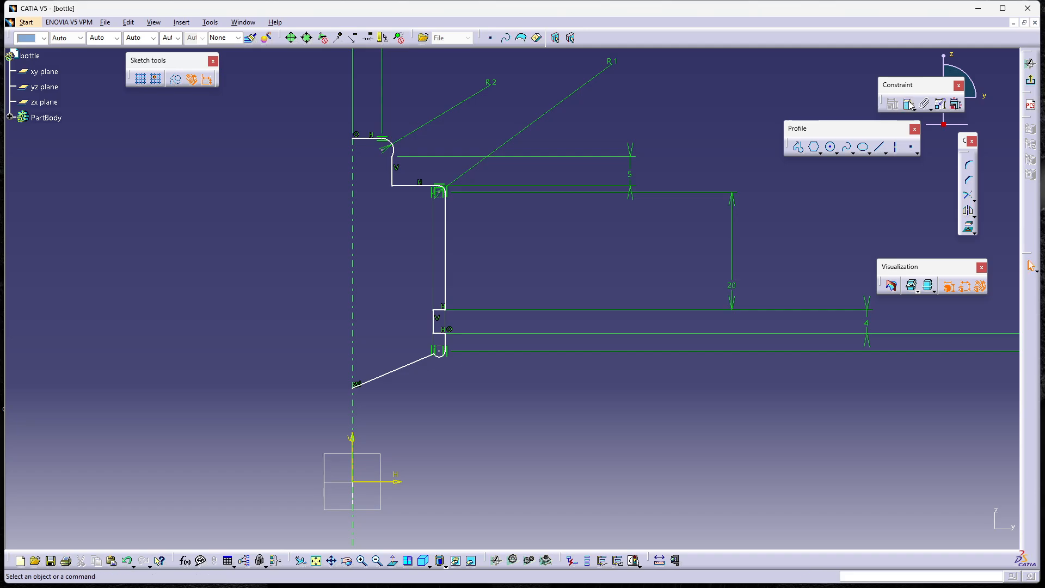
pyautogui.click(798, 147)
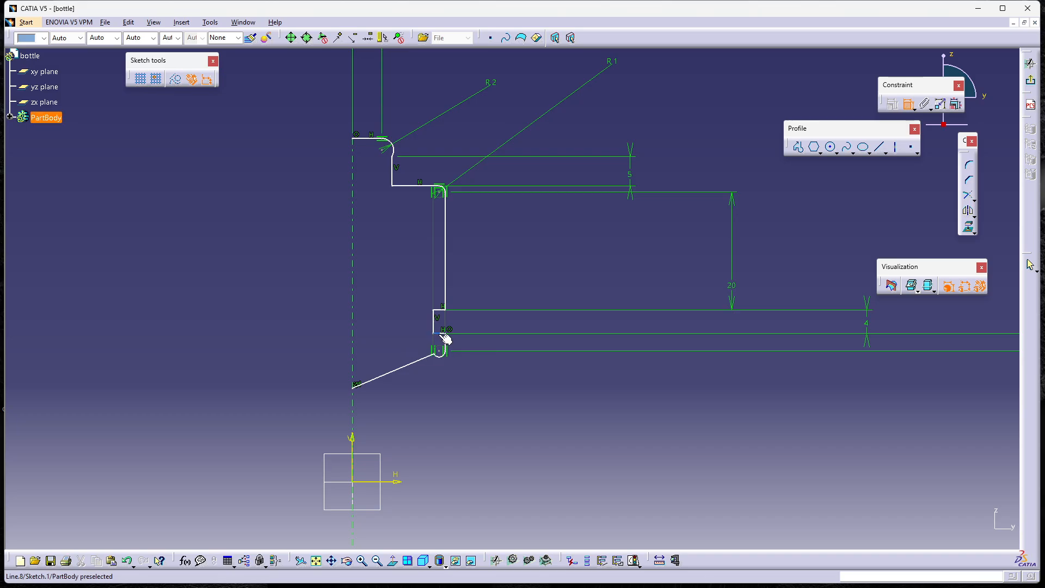
pyautogui.click(440, 334)
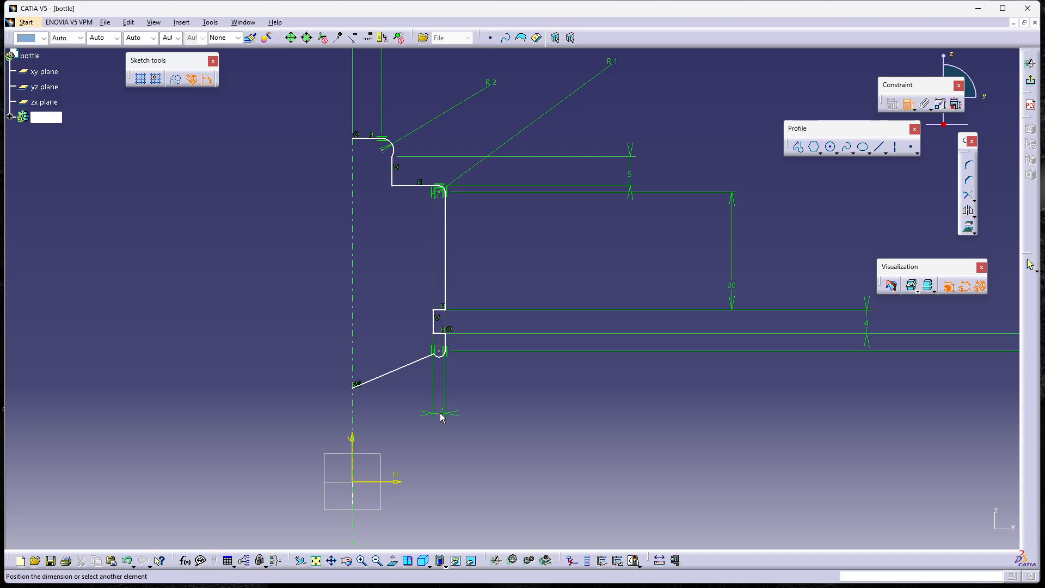
pyautogui.click(439, 414)
pyautogui.doubleClick(439, 413)
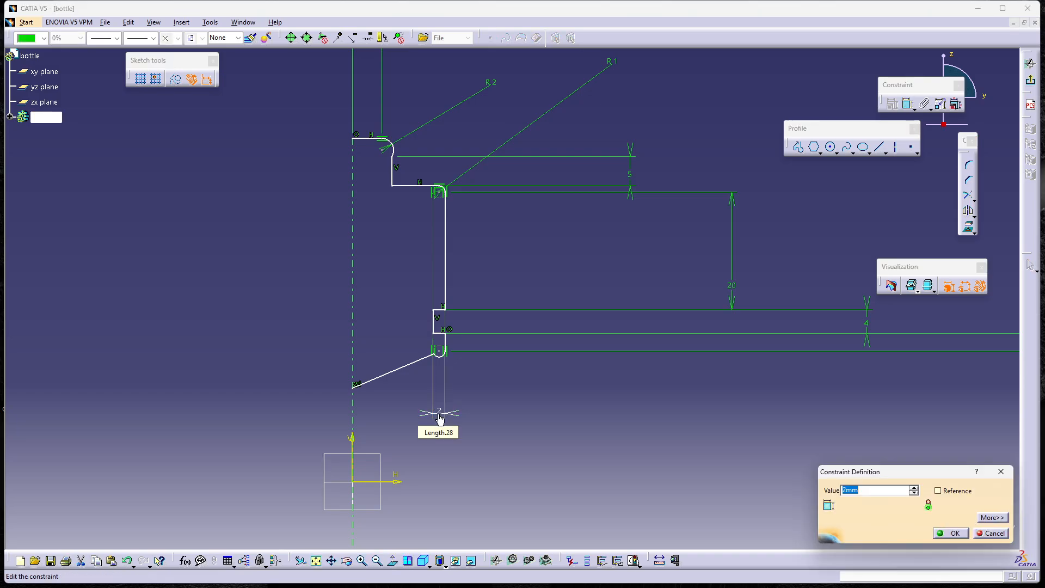
pyautogui.press('Return')
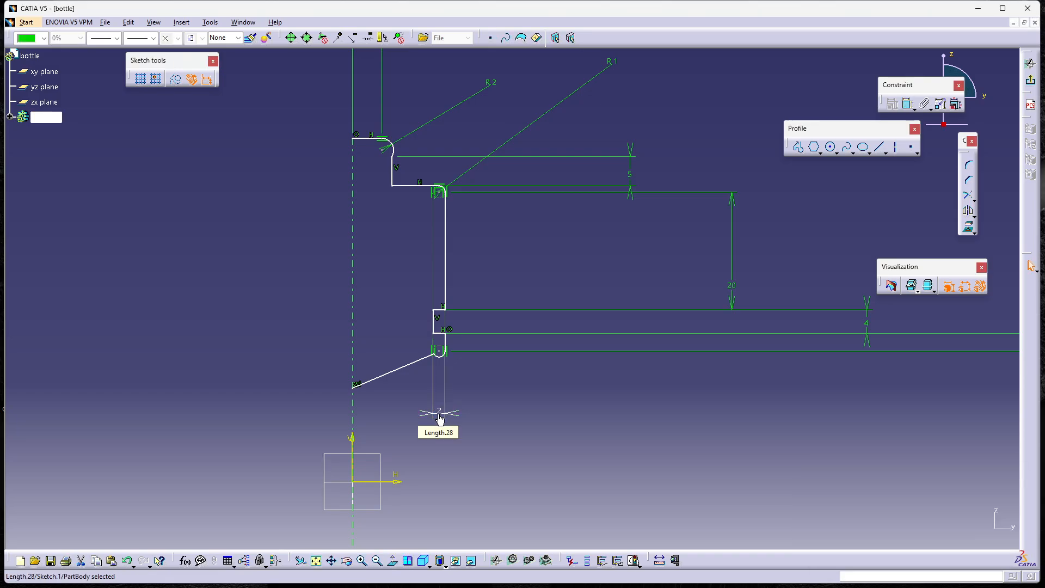
# - Try to dimension the radius of the small arc at the profile's bottom outer corner
pyautogui.click(444, 356)
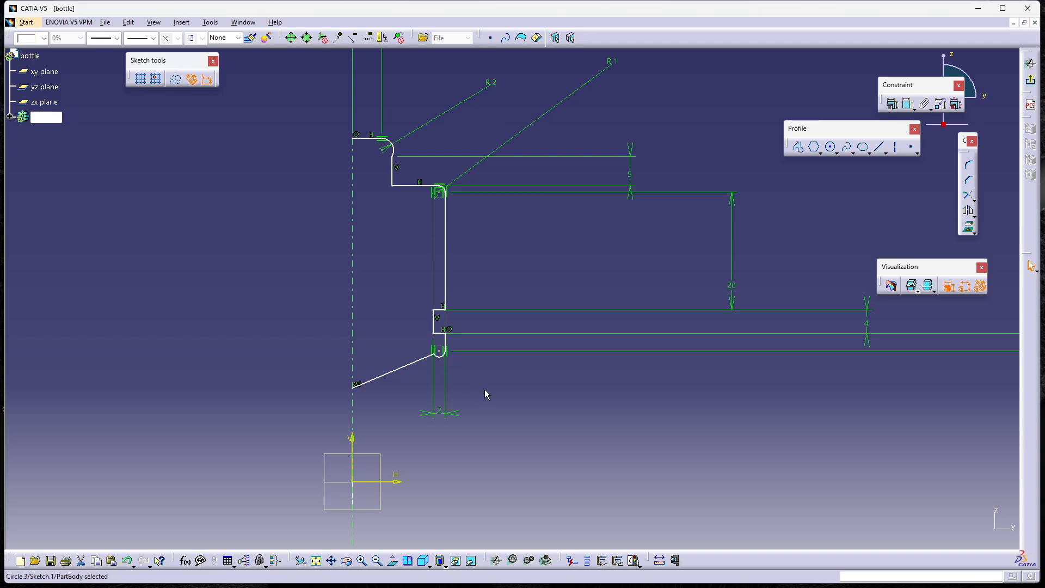
pyautogui.click(906, 104)
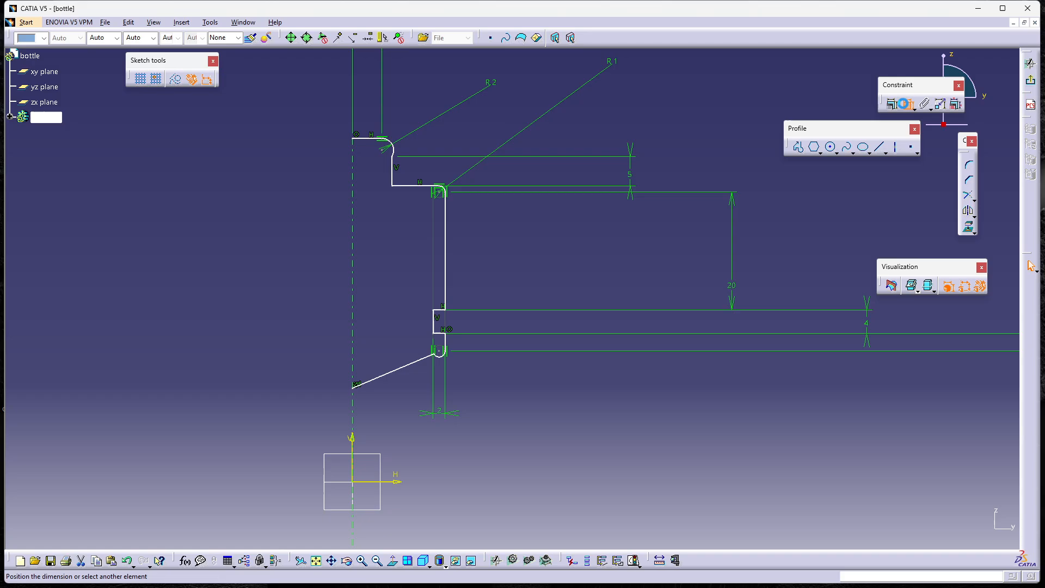
pyautogui.click(442, 354)
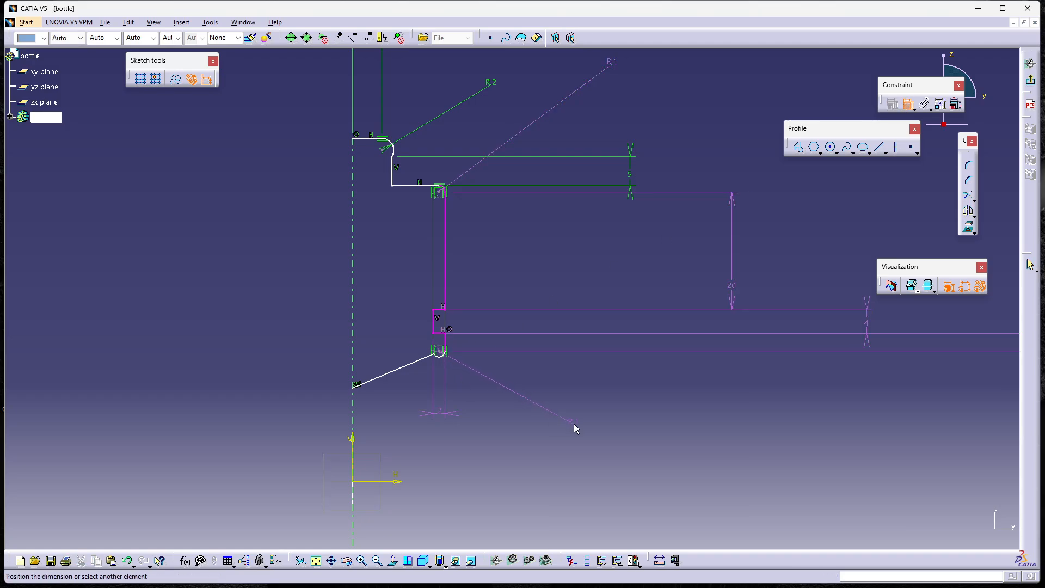
pyautogui.click(908, 105)
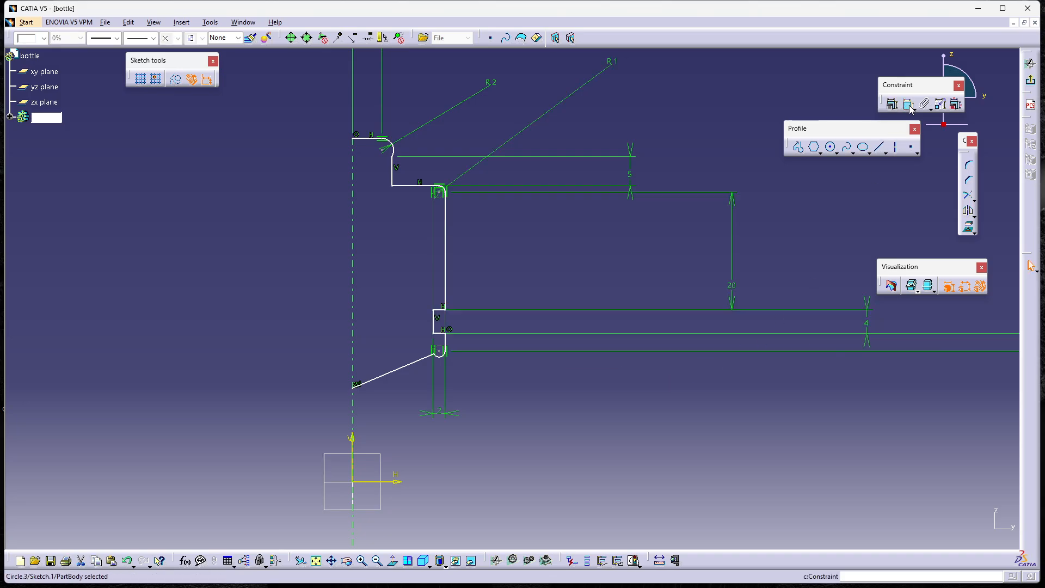
pyautogui.click(721, 420)
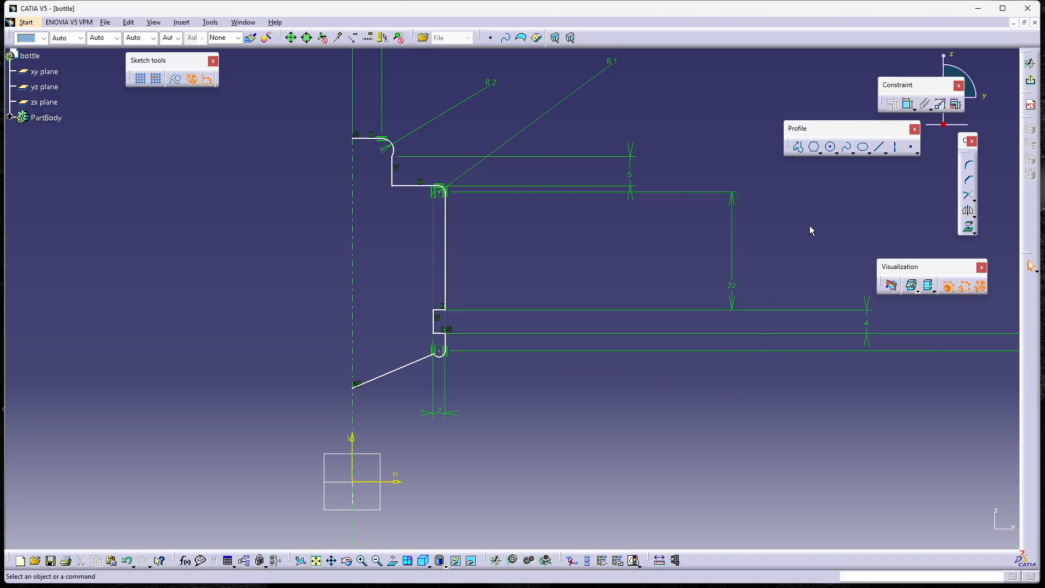
# - Dimension the slanted bottom line's length, placing the dimension just below the line
pyautogui.click(906, 104)
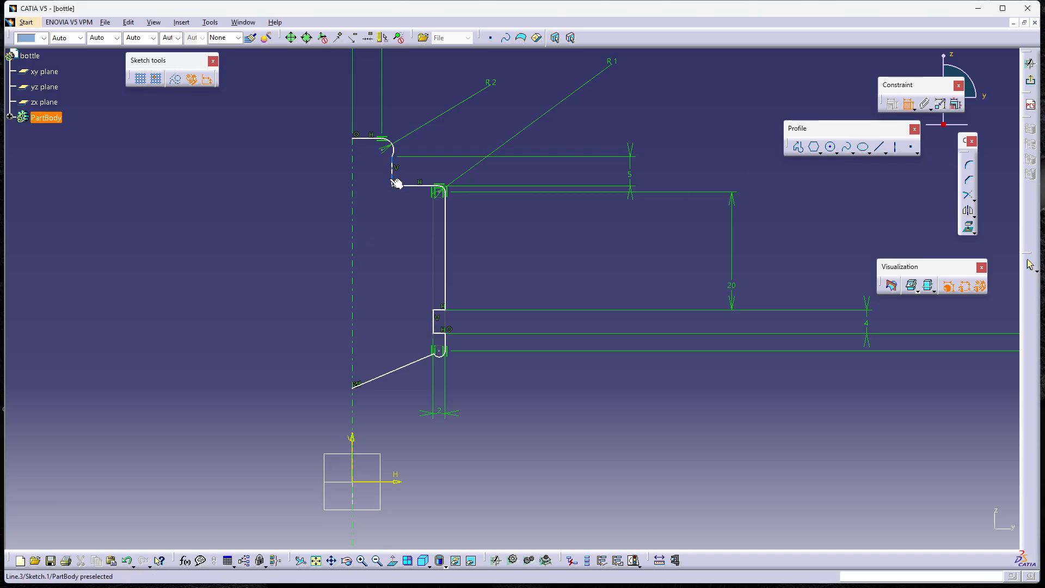
pyautogui.click(381, 383)
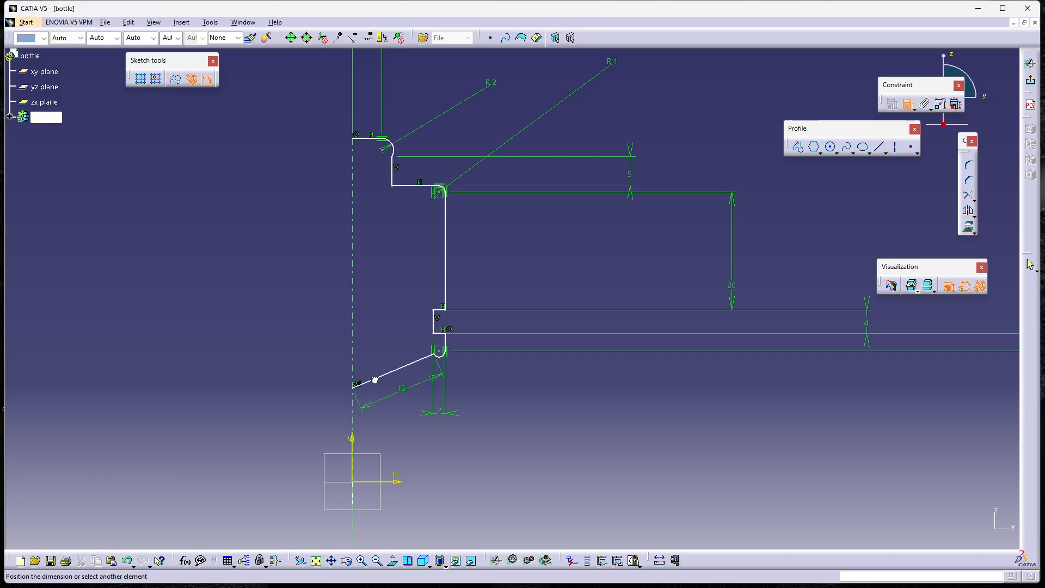
pyautogui.click(386, 401)
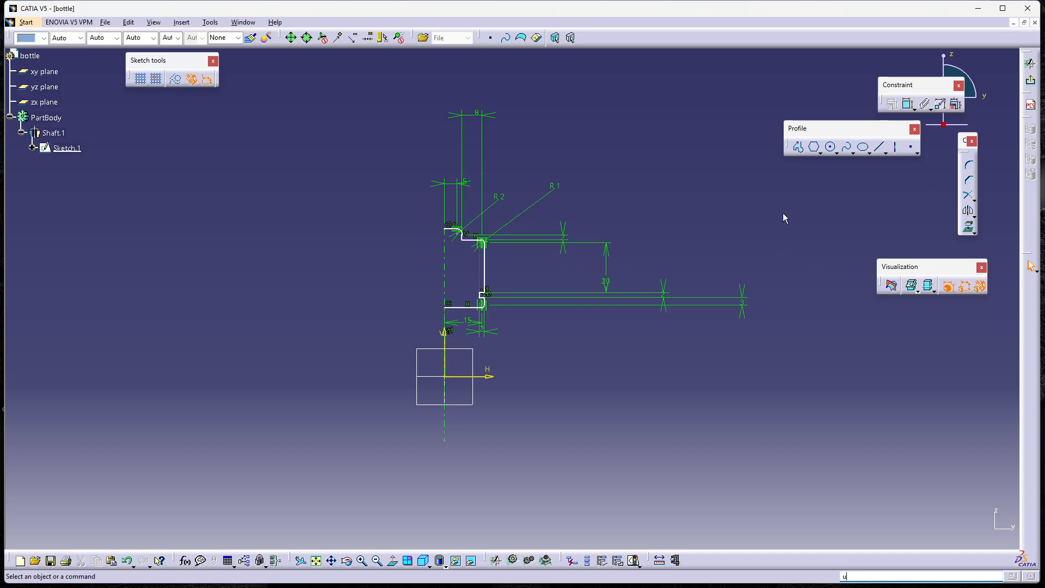
# - Set the length of the horizontal bottom line of the bottle profile to 10 mm
pyautogui.doubleClick(471, 325)
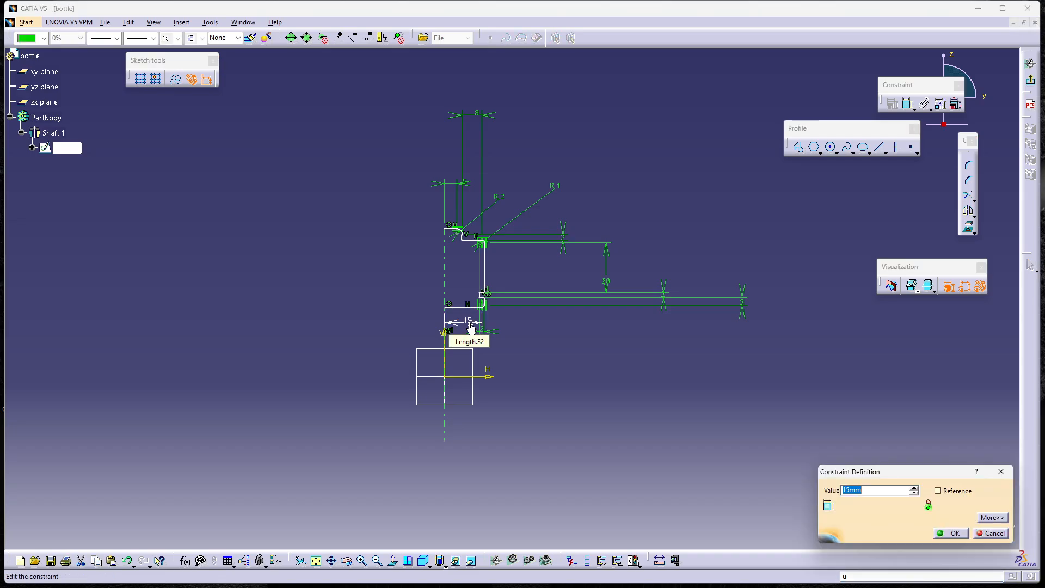
pyautogui.write('10')
pyautogui.press('Return')
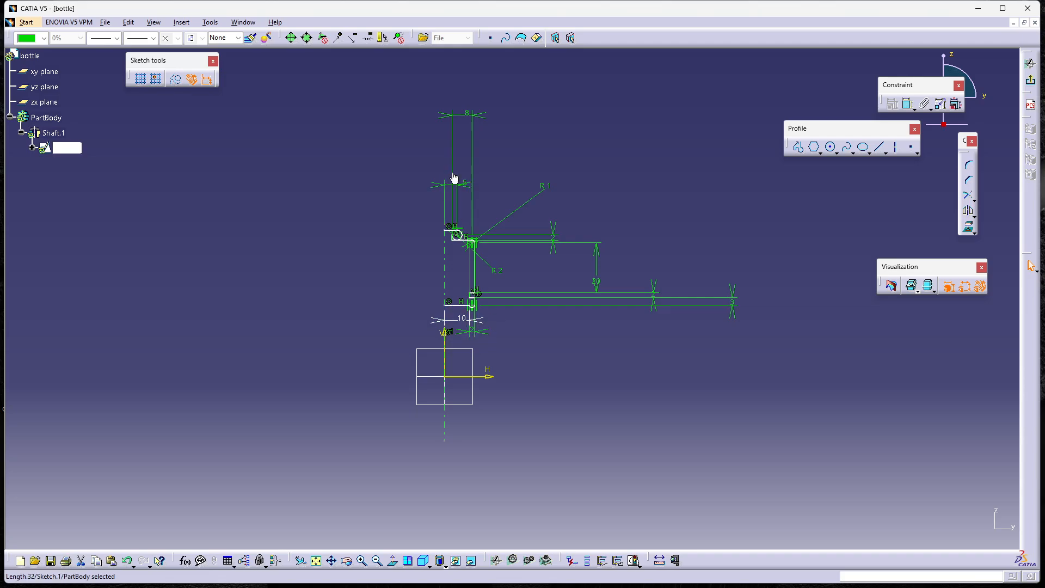
# - Set the length of the profile's top line to 3 mm and the neck arc's radius to 1 mm
pyautogui.doubleClick(473, 188)
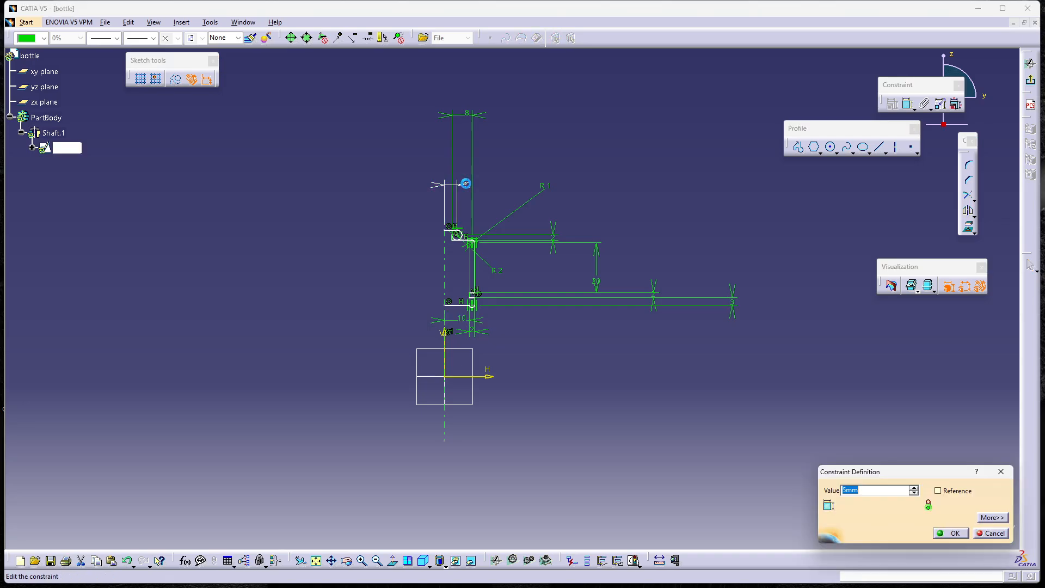
pyautogui.write('3')
pyautogui.press('Return')
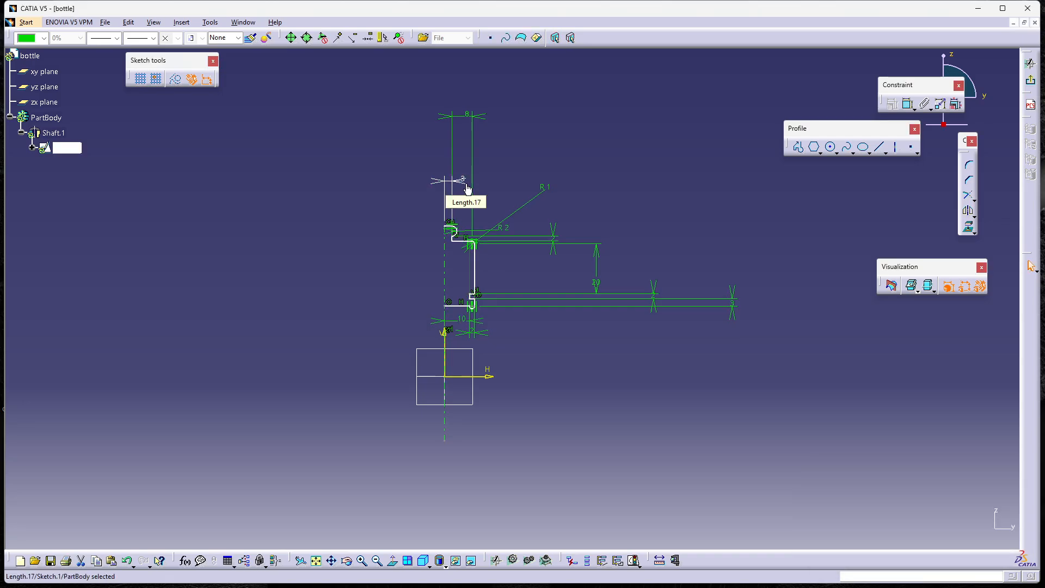
pyautogui.doubleClick(510, 230)
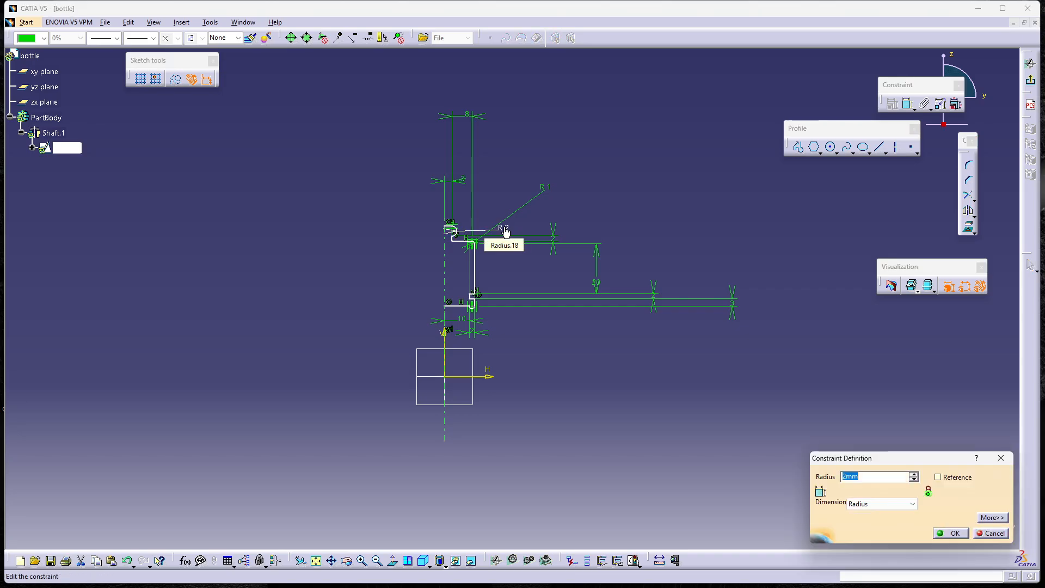
pyautogui.write('1')
pyautogui.press('Return')
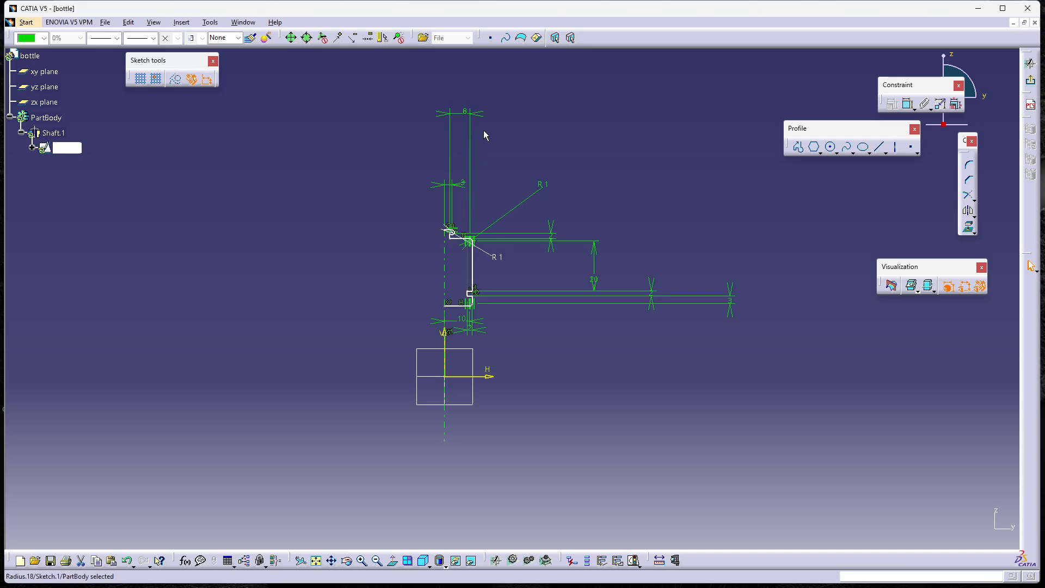
# - Try to set the horizontal shoulder line's length to 4 mm, and undo the change
pyautogui.doubleClick(473, 115)
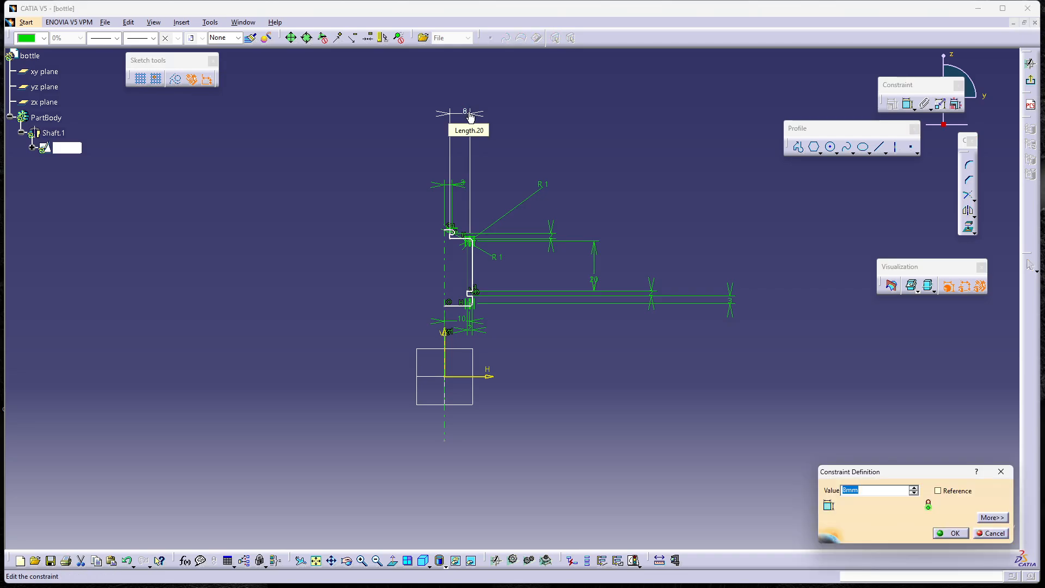
pyautogui.write('4')
pyautogui.press('Return')
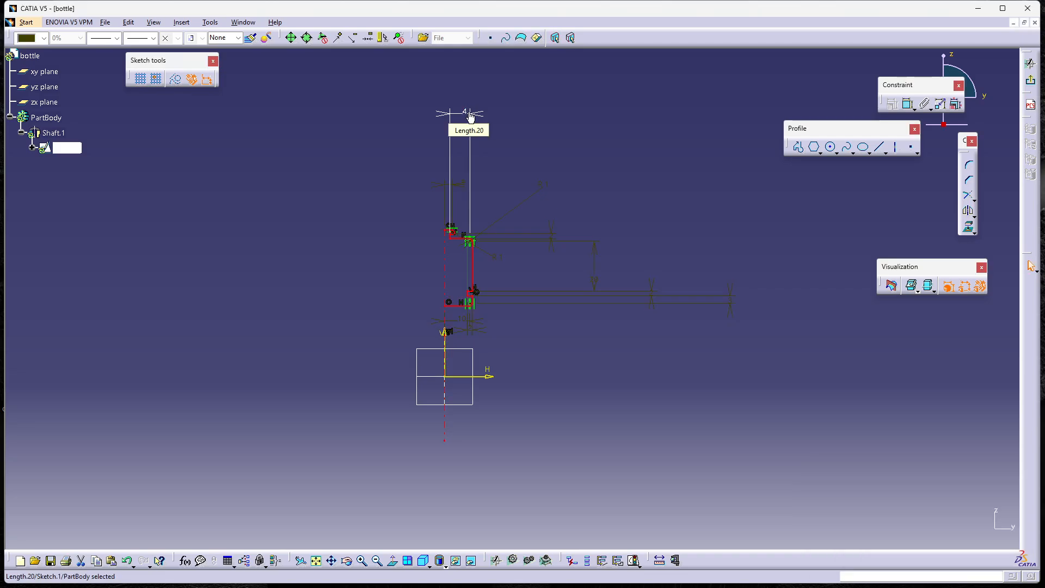
pyautogui.hotkey('ctrl', 'z')
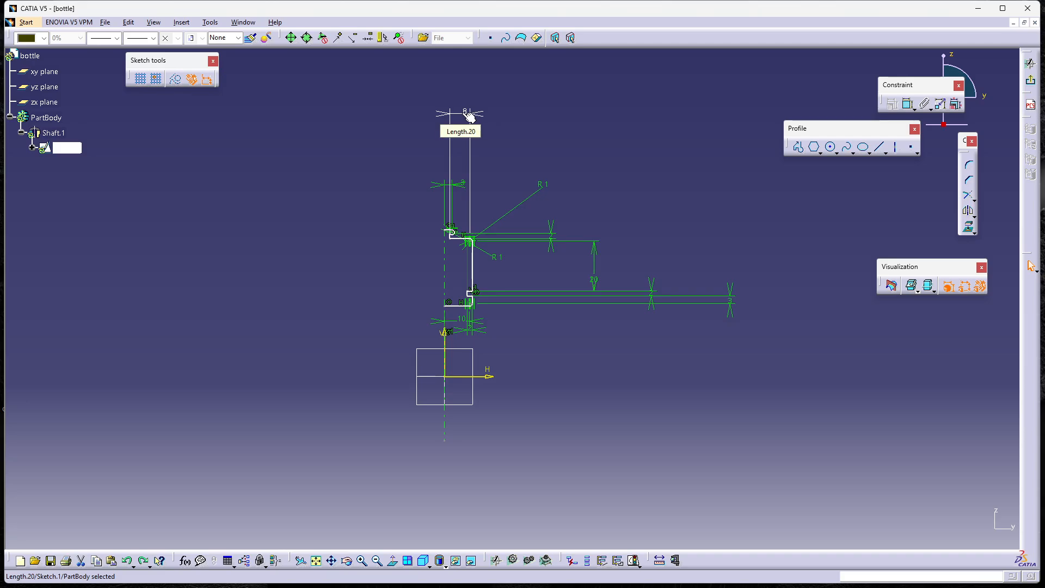
# - Set the length of the horizontal shoulder line to 6 mm
pyautogui.doubleClick(468, 114)
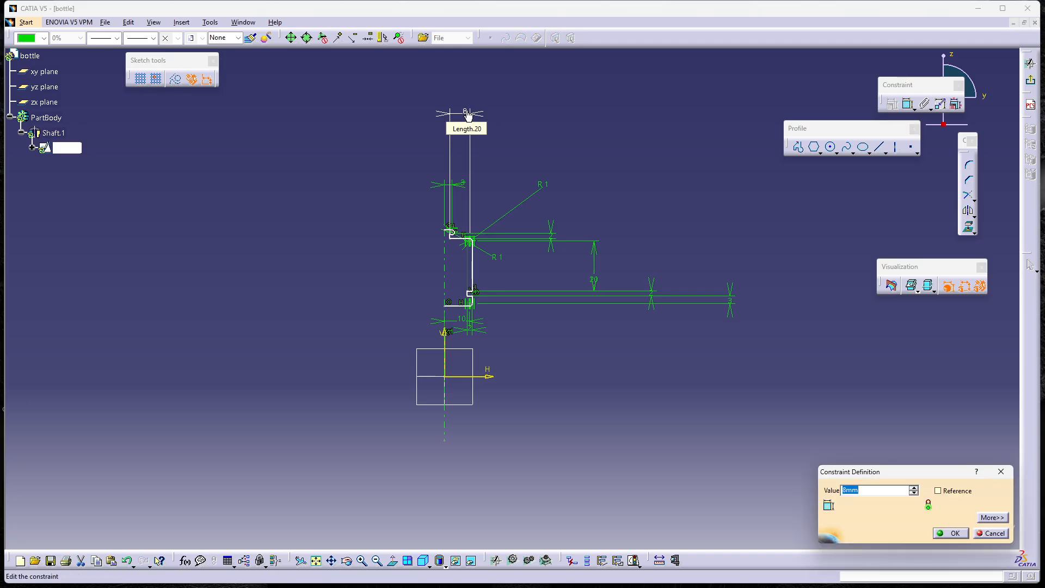
pyautogui.write('6')
pyautogui.press('Return')
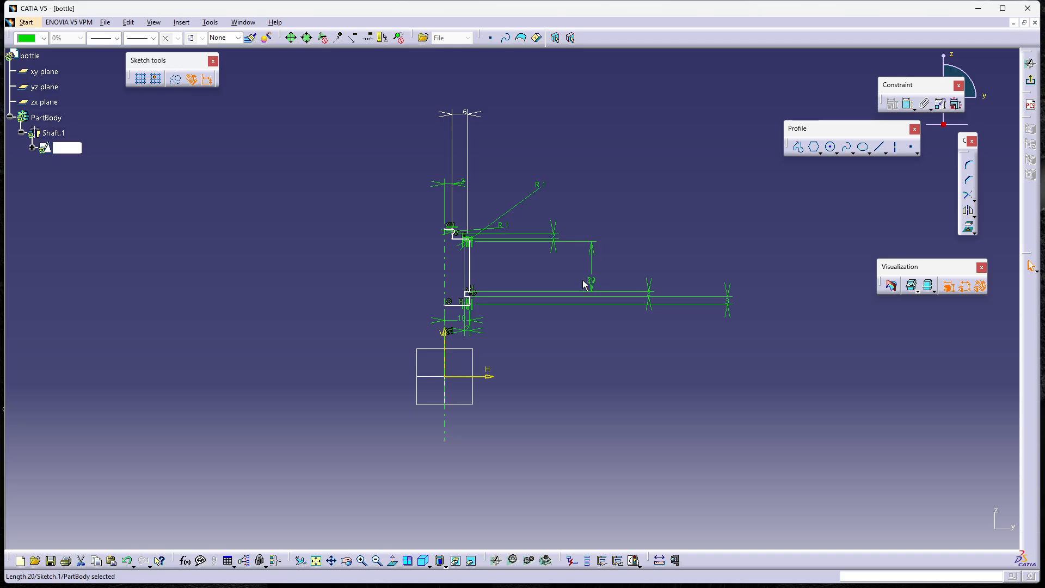
# - Move the bottle profile's bottom line down slightly towards the H axis and exit the sketch
pyautogui.doubleClick(464, 308)
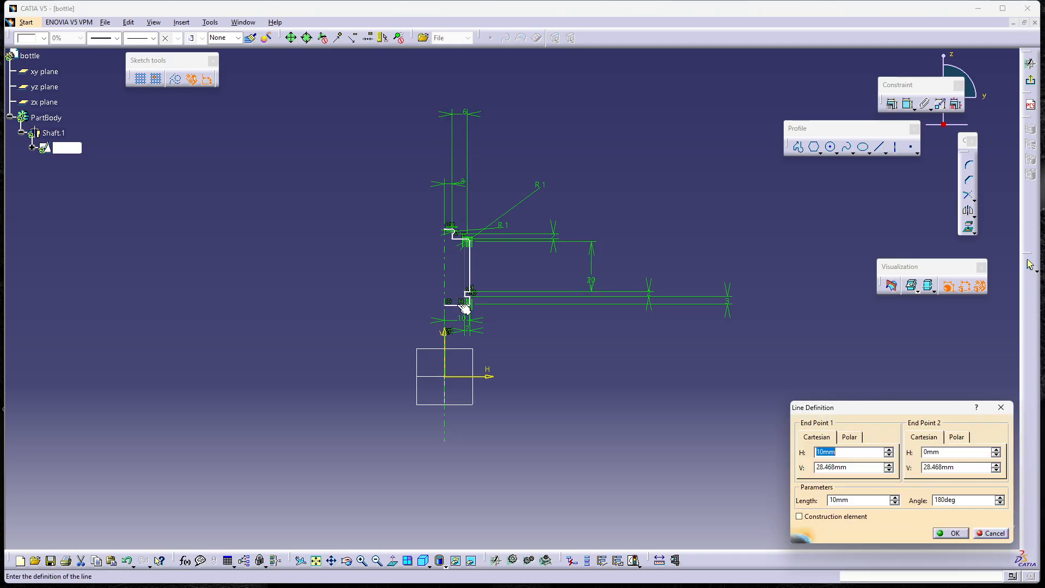
pyautogui.click(991, 533)
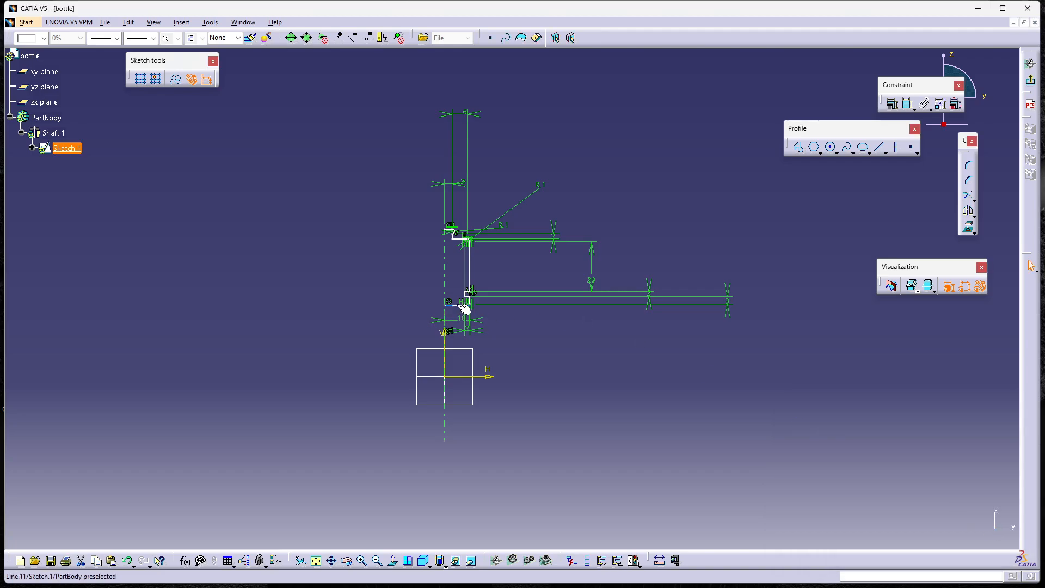
pyautogui.moveTo(464, 308); pyautogui.dragTo(464, 317)
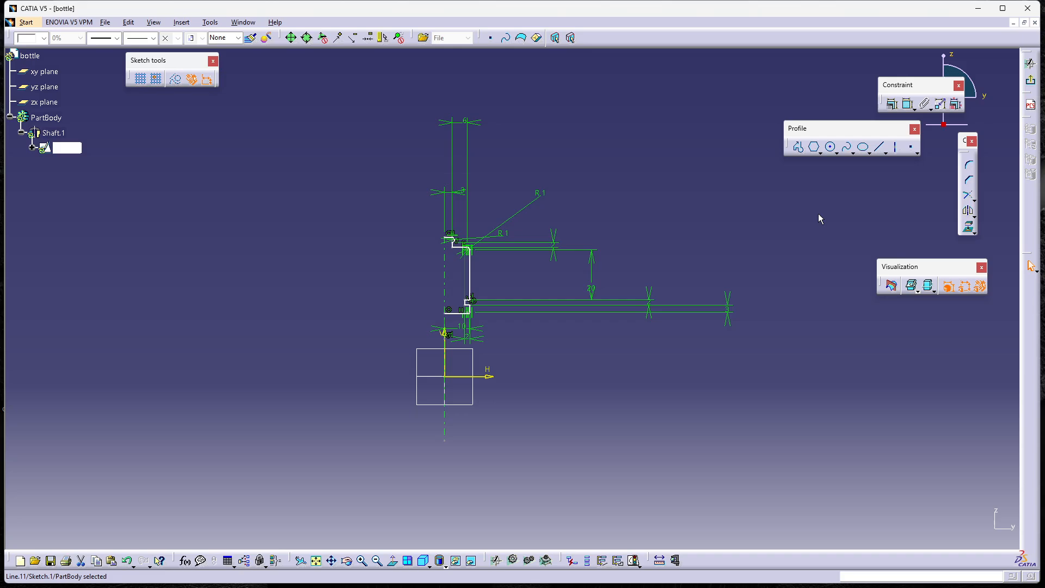
pyautogui.click(1032, 83)
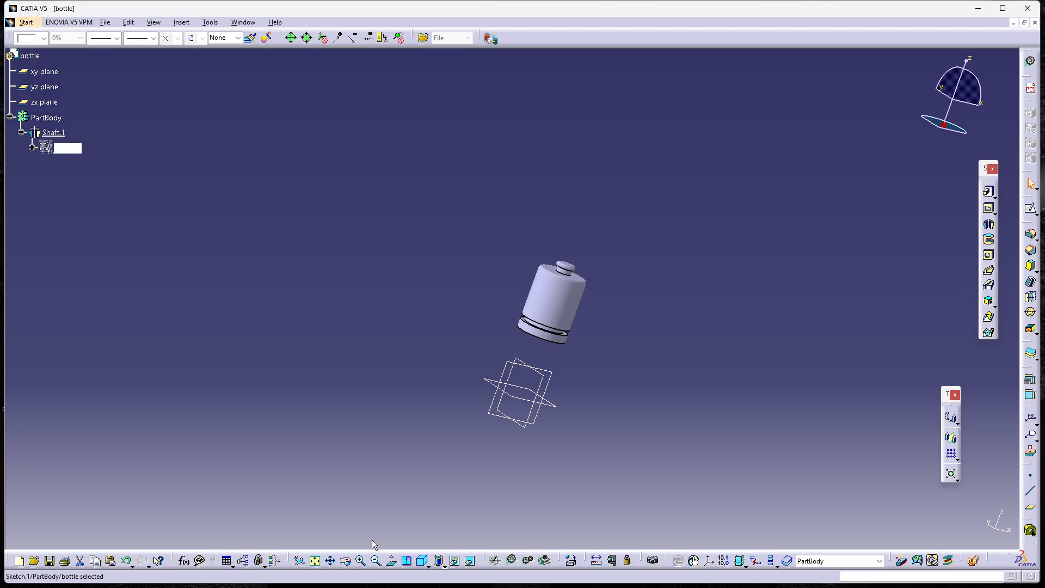
pyautogui.click(347, 560)
pyautogui.moveTo(511, 269)
pyautogui.mouseDown()
pyautogui.moveTo(485, 276)
pyautogui.moveTo(414, 401)
pyautogui.moveTo(632, 313)
pyautogui.moveTo(581, 210)
pyautogui.moveTo(573, 338)
pyautogui.moveTo(674, 240)
pyautogui.moveTo(566, 266)
pyautogui.moveTo(681, 233)
pyautogui.moveTo(544, 280)
pyautogui.moveTo(517, 263)
pyautogui.mouseUp()
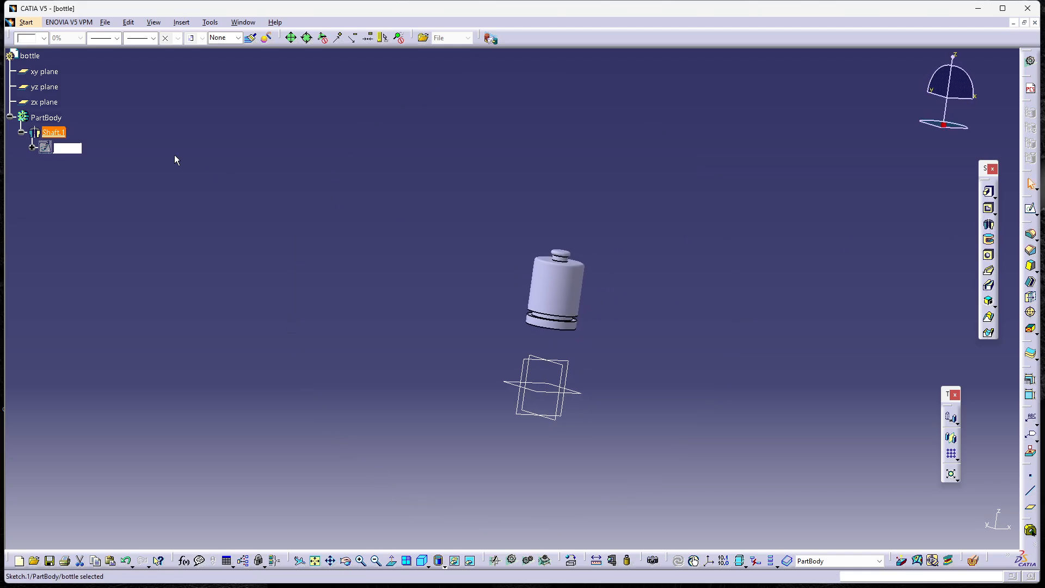
# - Delete the shaft together with its aggregated elements
pyautogui.rightClick(43, 131)
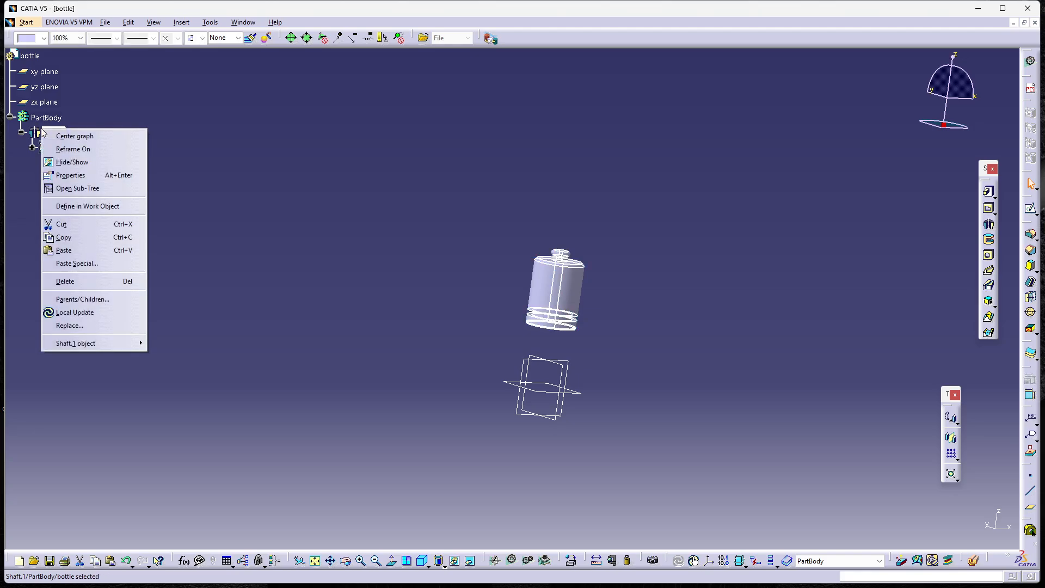
pyautogui.click(65, 281)
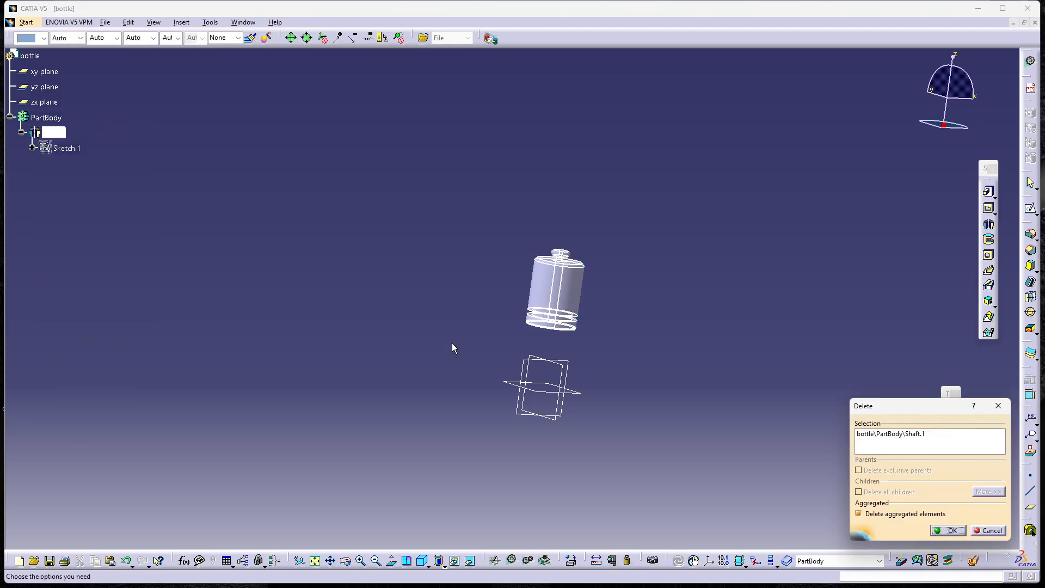
pyautogui.click(948, 530)
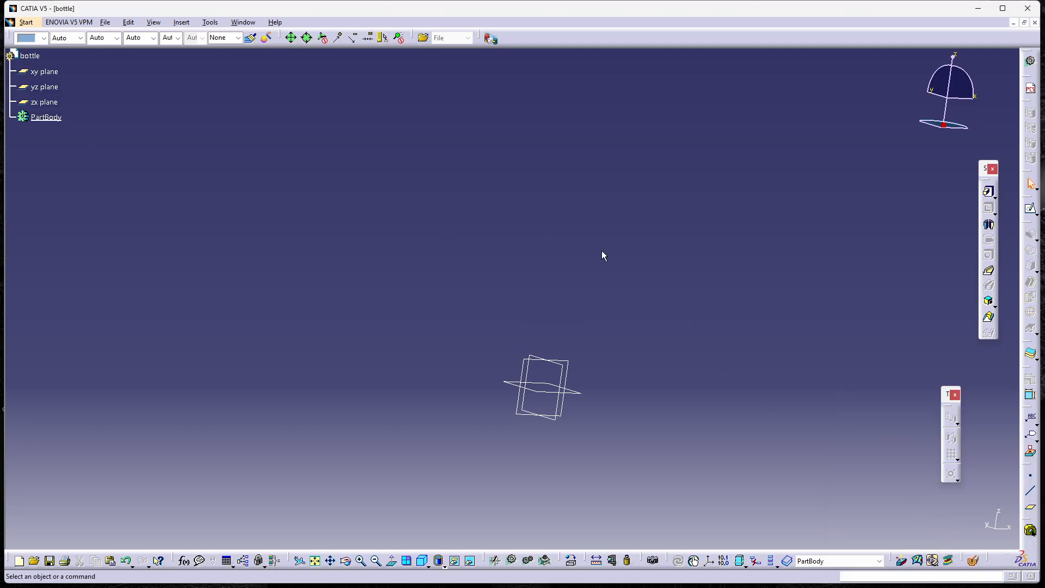
# - Undo the shaft's deletion, the recent sketch dimension edits and the shaft itself
pyautogui.hotkey('ctrl', 'z')
pyautogui.hotkey('ctrl', 'z')
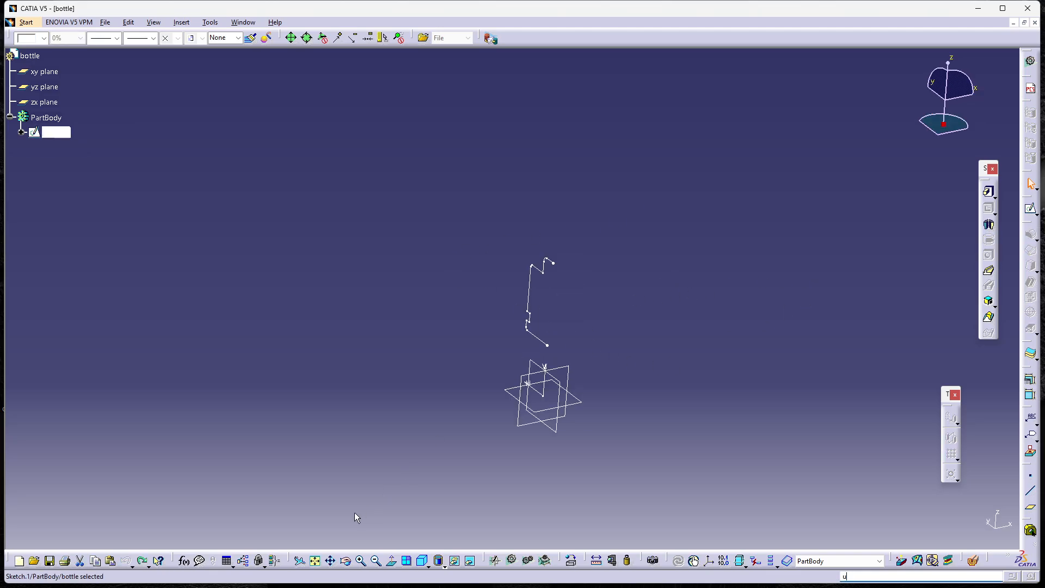
pyautogui.click(346, 560)
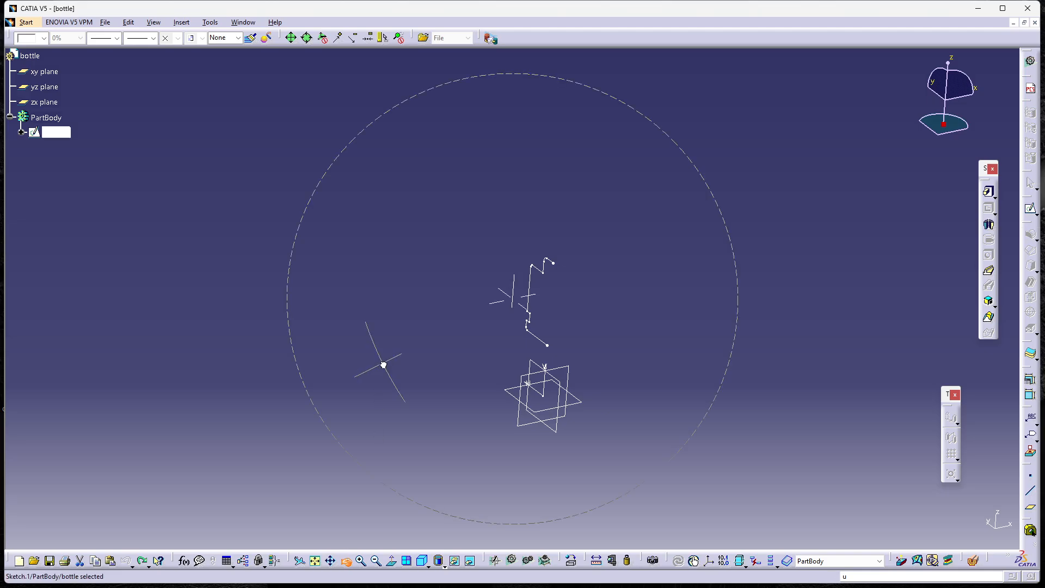
pyautogui.moveTo(384, 365)
pyautogui.mouseDown()
pyautogui.moveTo(587, 354)
pyautogui.moveTo(599, 273)
pyautogui.moveTo(577, 250)
pyautogui.moveTo(581, 334)
pyautogui.moveTo(589, 291)
pyautogui.mouseUp()
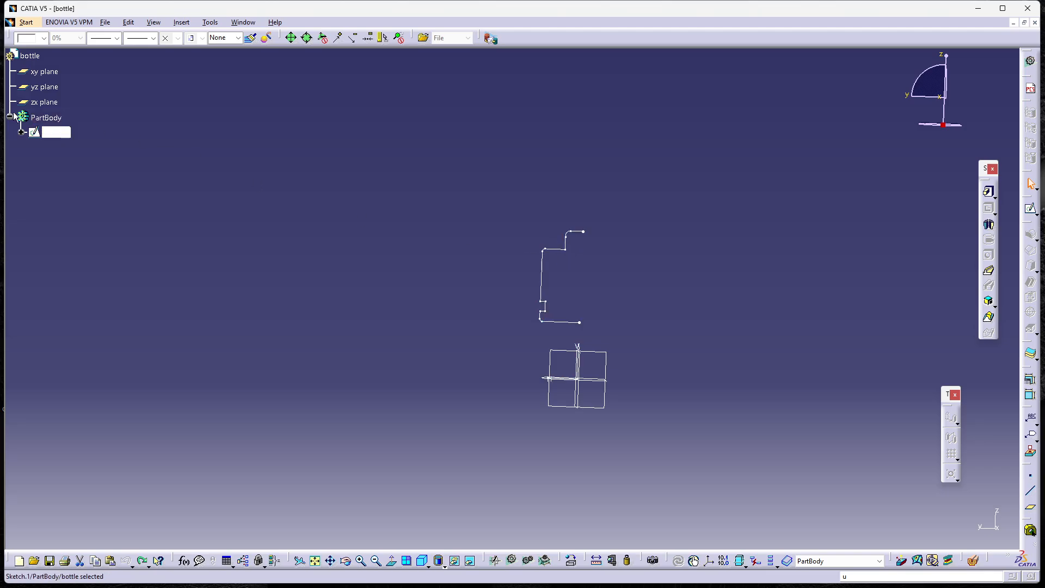
# - Try to set the length of the profile's top line to 3 mm, and exit the sketch
pyautogui.click(21, 132)
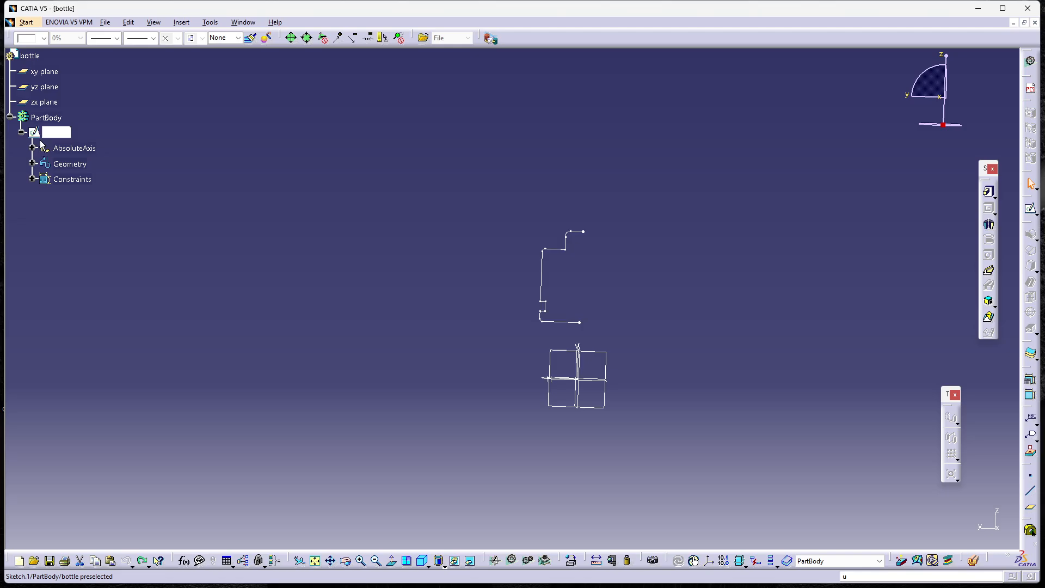
pyautogui.doubleClick(55, 133)
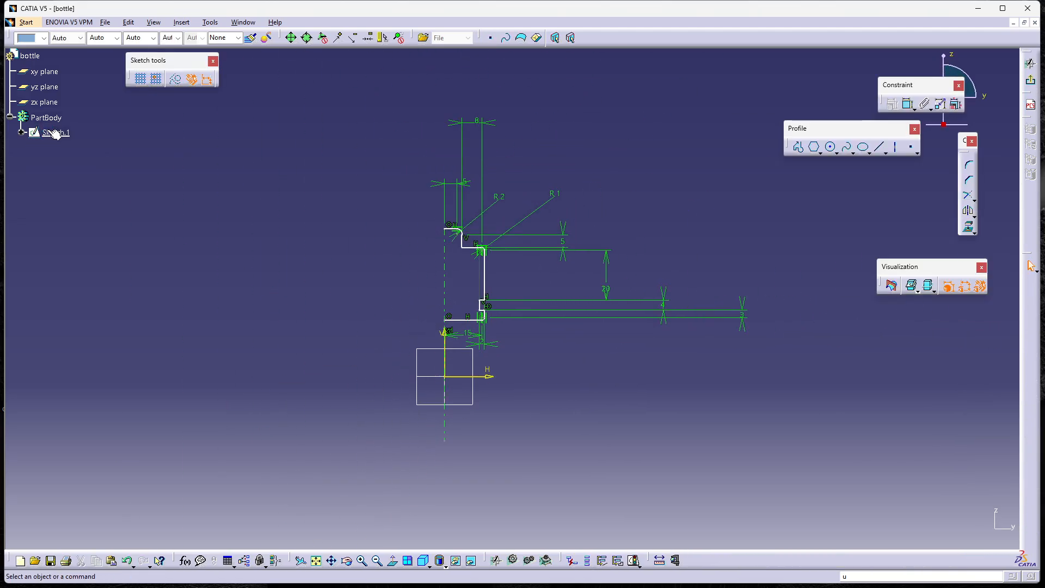
pyautogui.doubleClick(462, 187)
pyautogui.write('3')
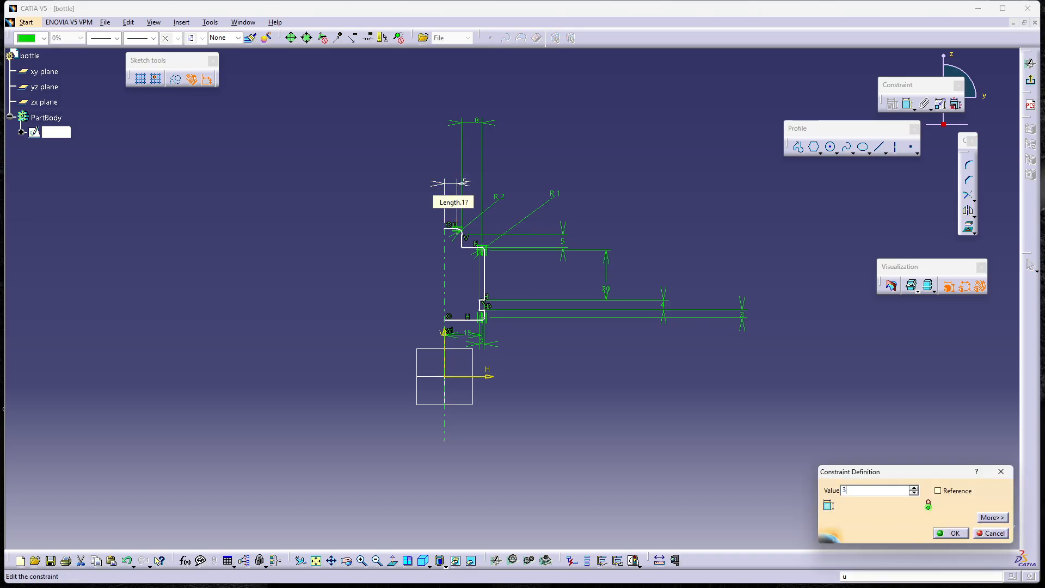
pyautogui.press('Return')
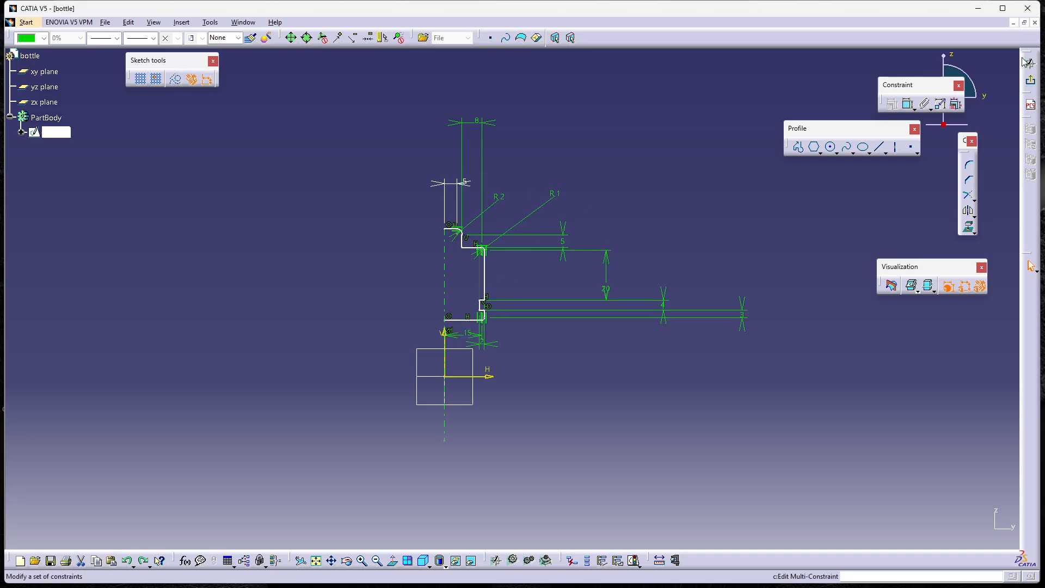
pyautogui.click(1032, 83)
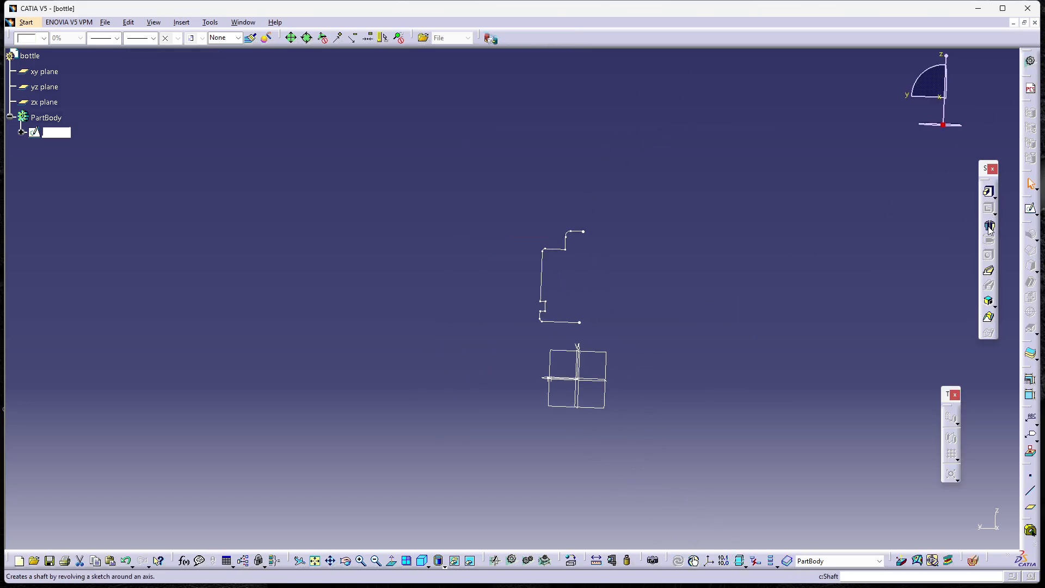
# - Revolve the profile sketch 360° about its sketch axis into a shaft
pyautogui.click(989, 226)
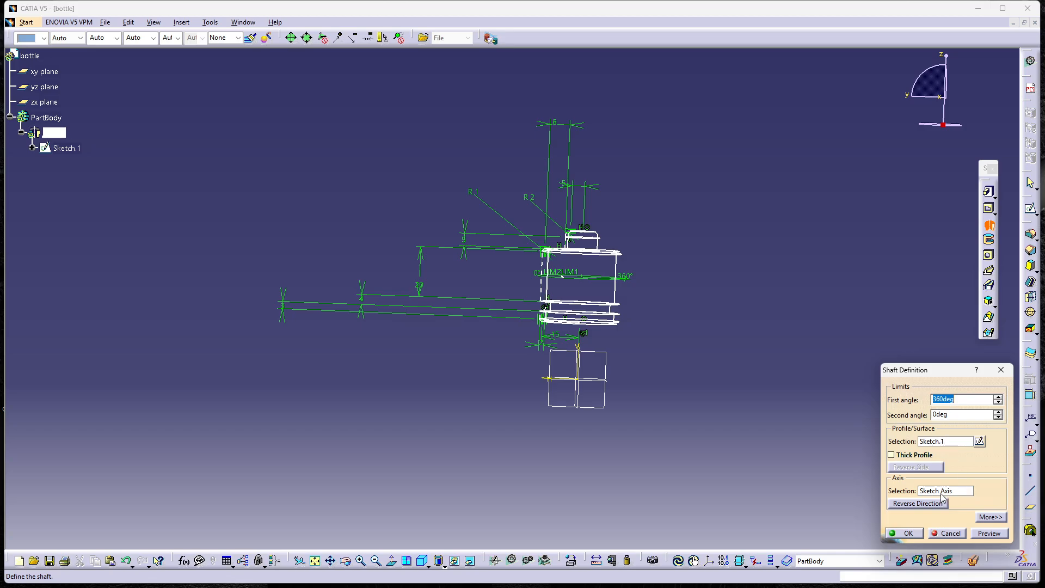
pyautogui.click(989, 534)
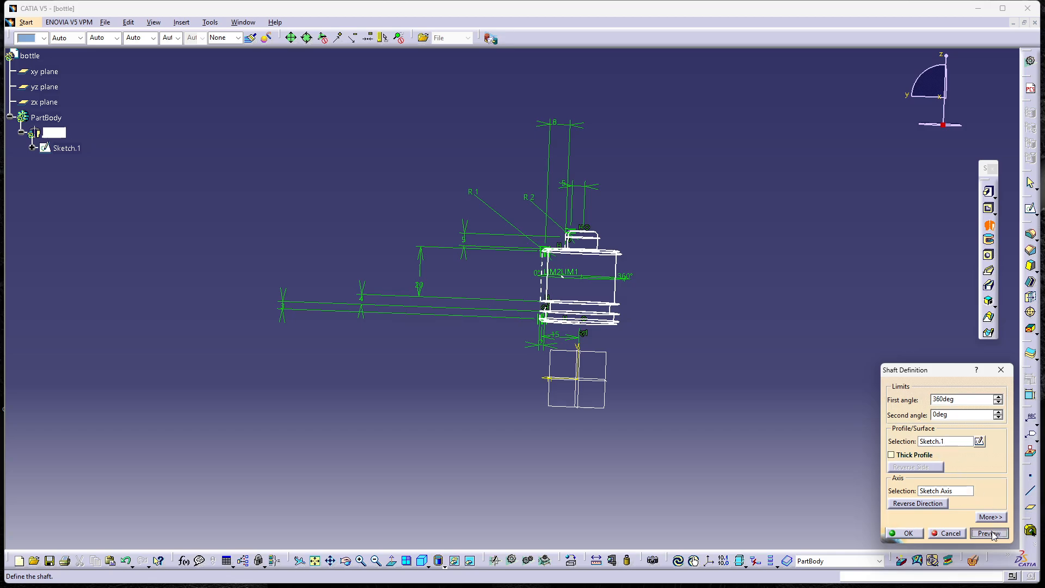
pyautogui.click(907, 534)
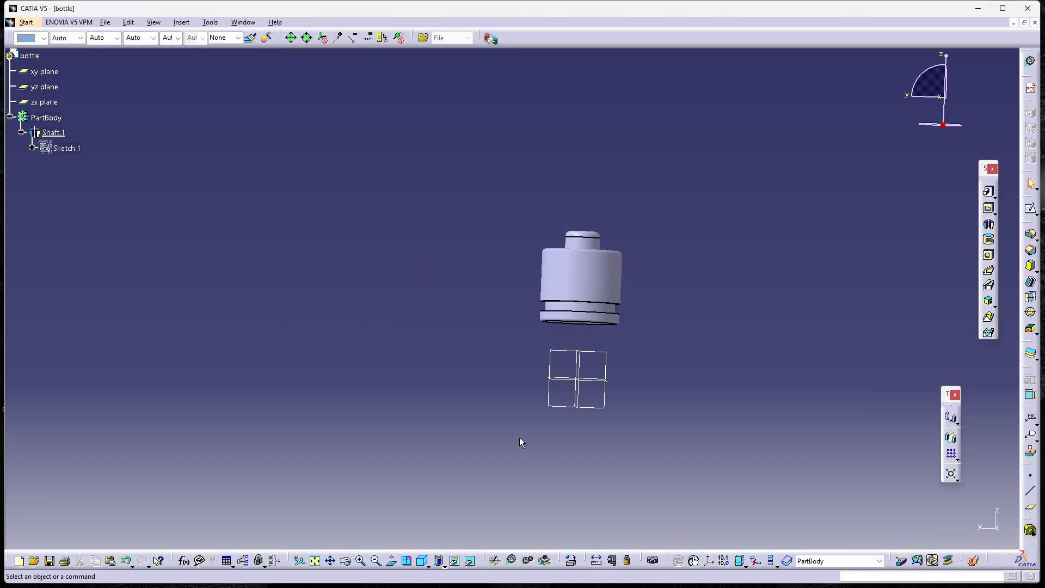
# - Fillet the base rim and the body's lower edge above the groove with a 2 mm radius, without adding a keep edge explicitly
pyautogui.click(346, 561)
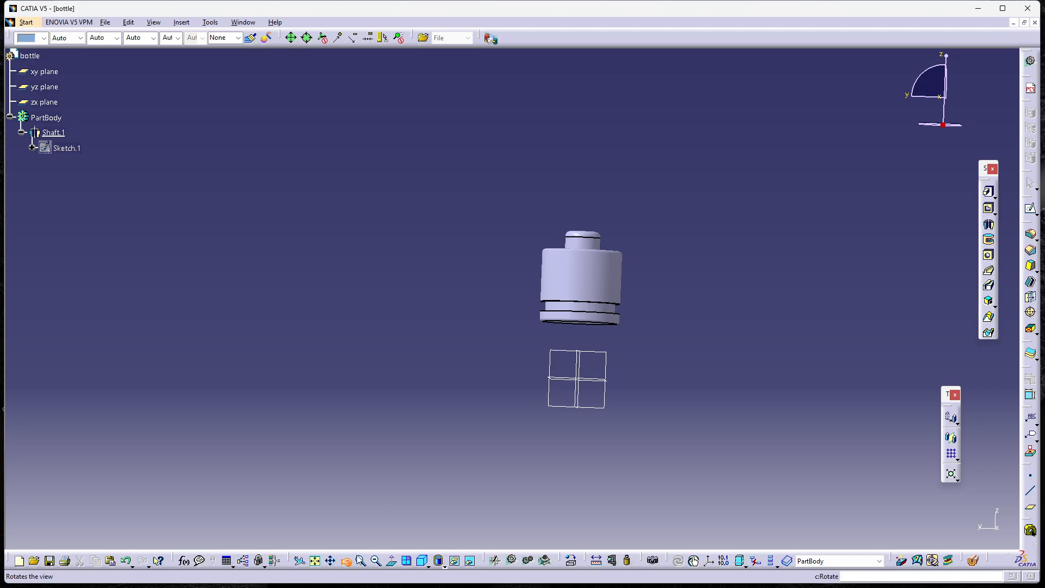
pyautogui.moveTo(615, 315)
pyautogui.mouseDown()
pyautogui.moveTo(636, 308)
pyautogui.moveTo(446, 366)
pyautogui.moveTo(632, 356)
pyautogui.mouseUp()
pyautogui.moveTo(543, 274); pyautogui.dragTo(592, 354, button='middle')
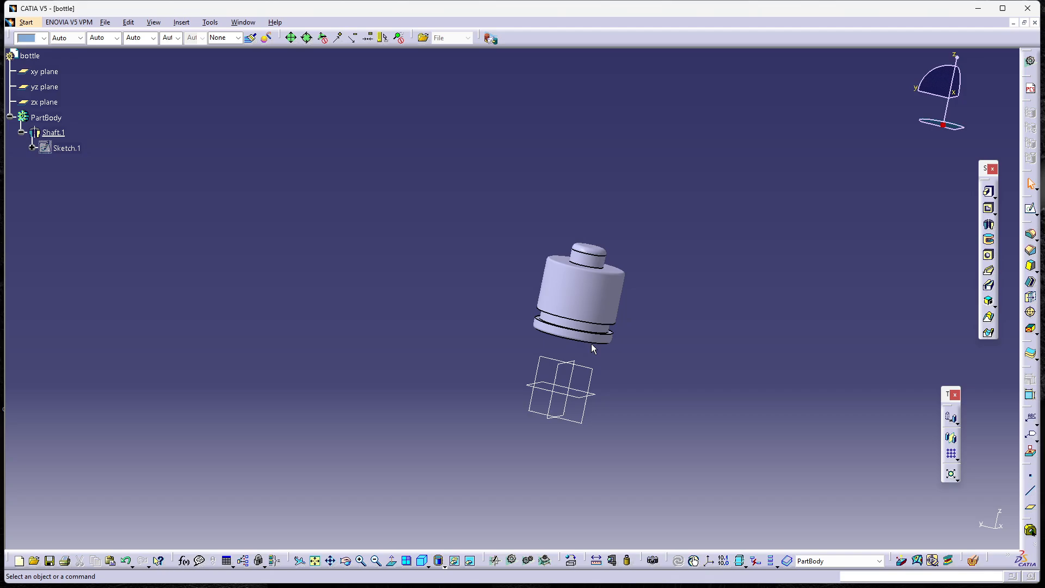
pyautogui.click(600, 337)
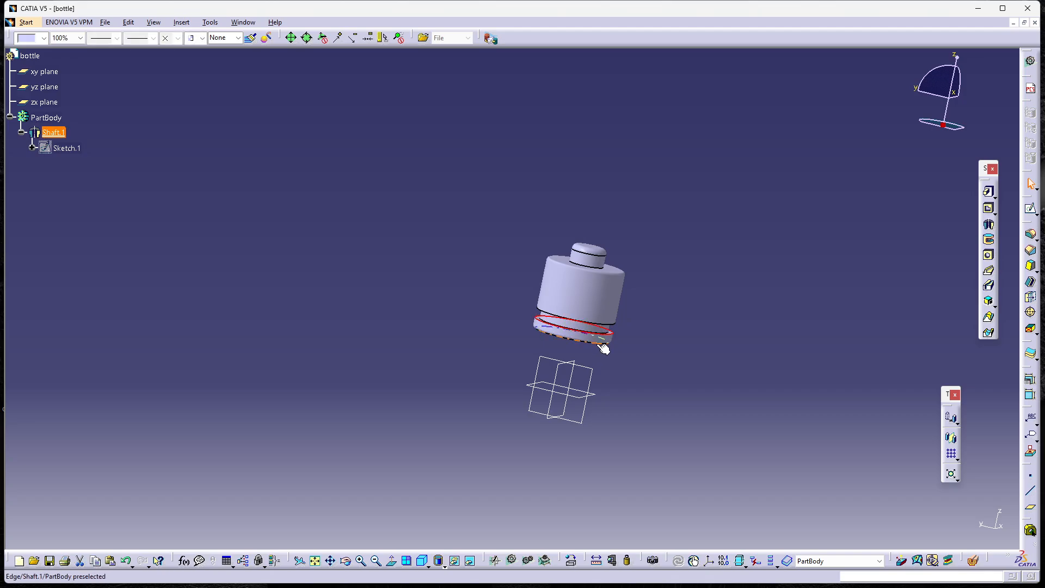
pyautogui.keyDown('ctrl'); pyautogui.click(605, 347); pyautogui.keyUp('ctrl')
pyautogui.keyDown('ctrl'); pyautogui.click(613, 328); pyautogui.keyUp('ctrl')
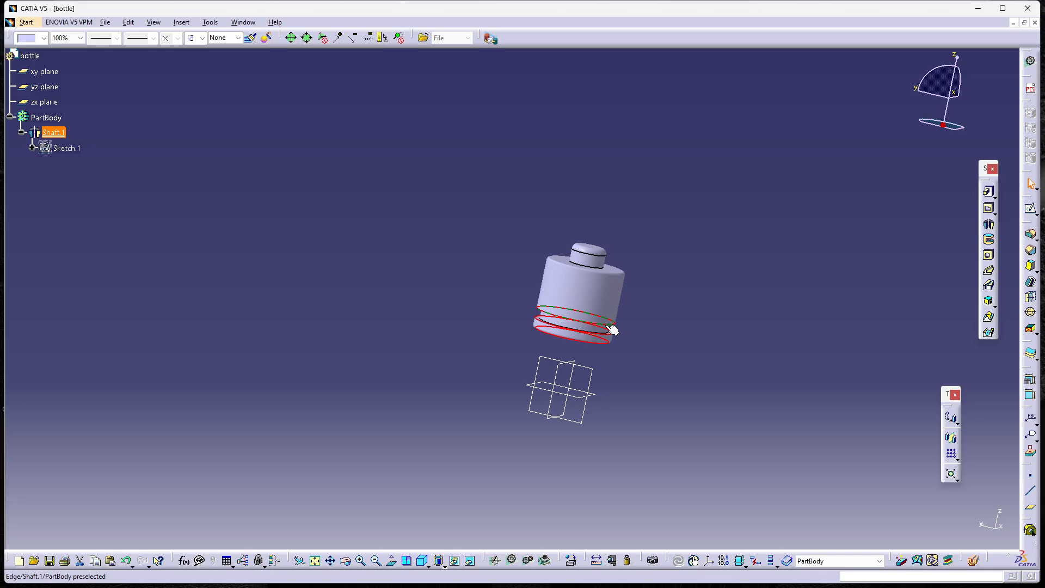
pyautogui.click(1031, 235)
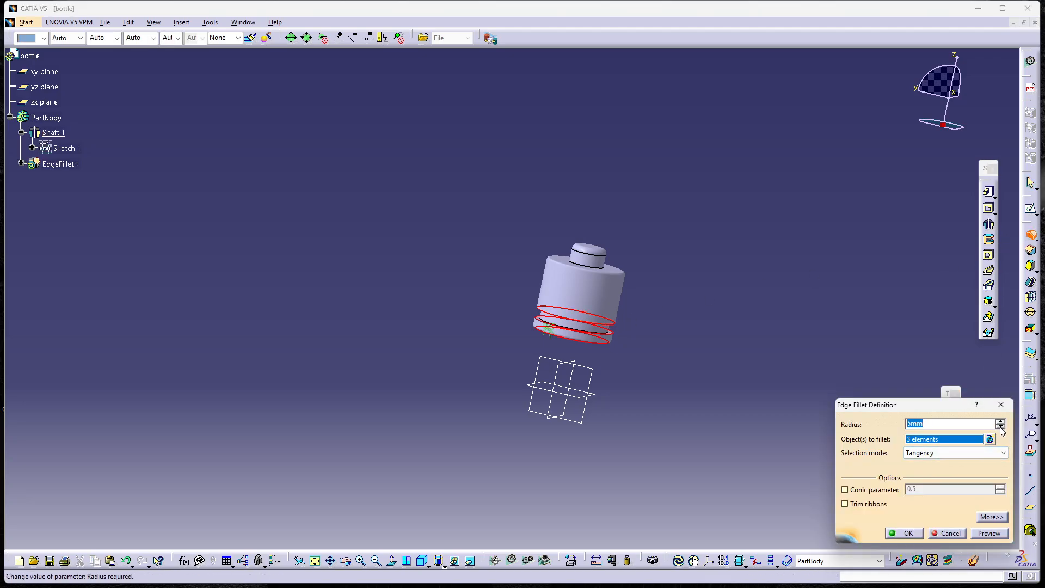
pyautogui.click(1000, 427)
pyautogui.click(990, 534)
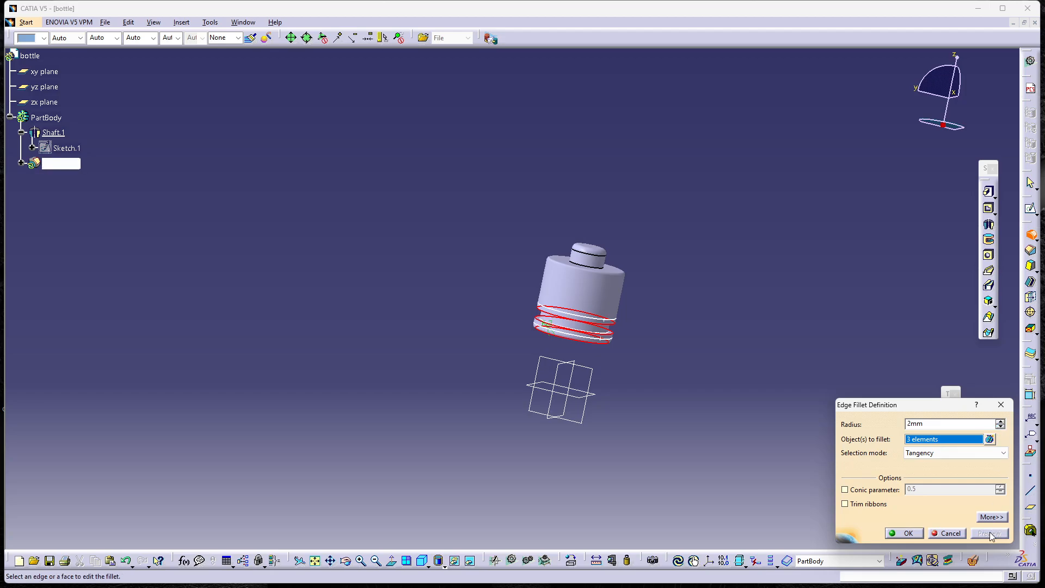
pyautogui.click(904, 533)
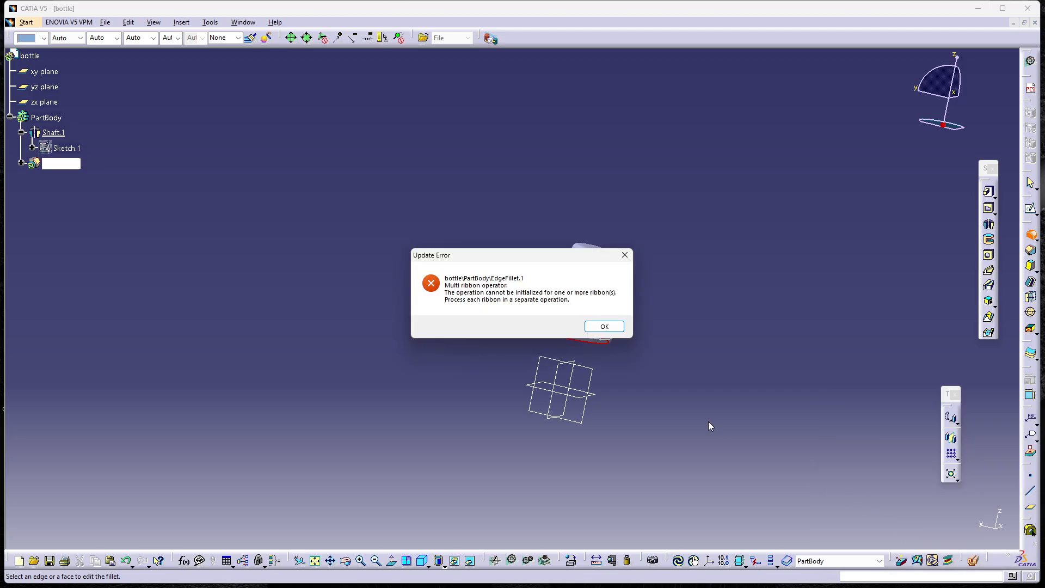
pyautogui.click(605, 326)
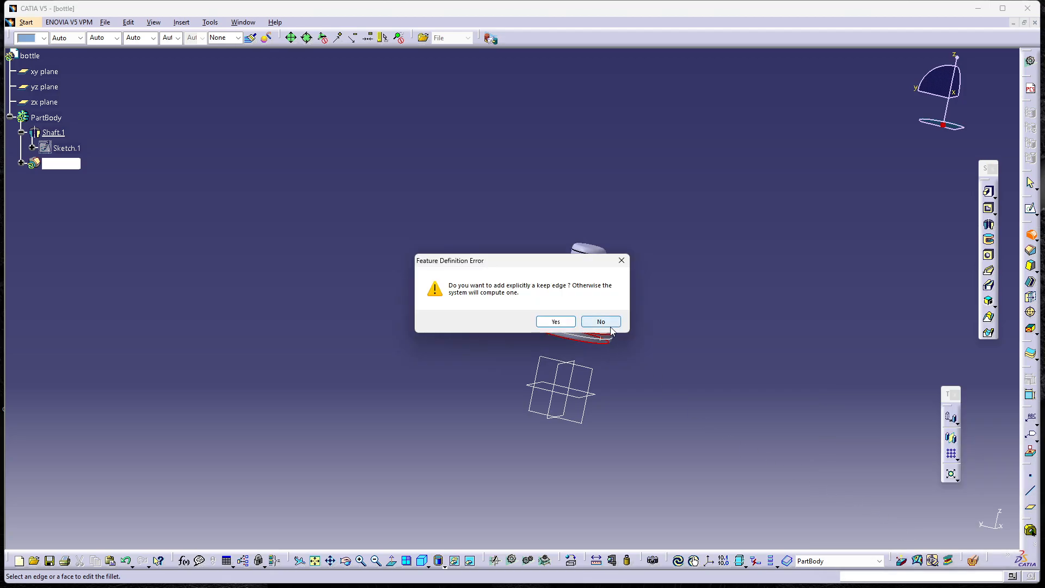
pyautogui.click(601, 321)
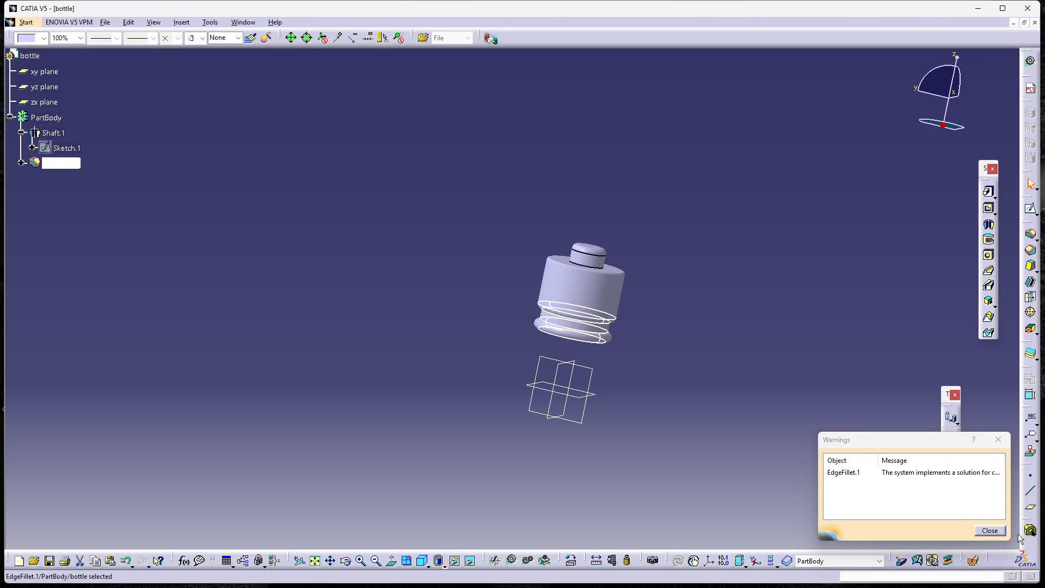
pyautogui.click(990, 530)
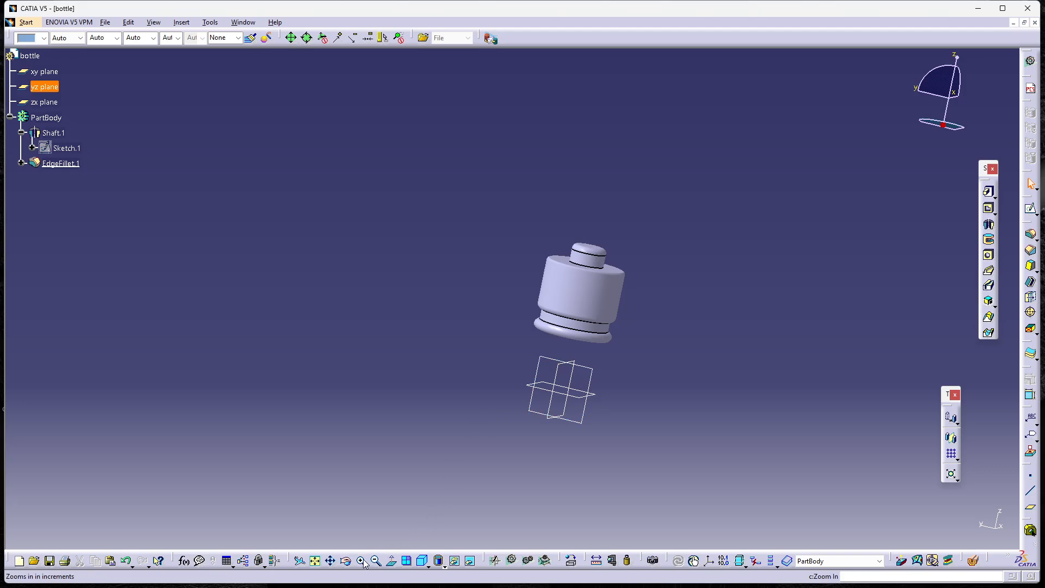
# - Shell the bottle with an increased default inside thickness, removing the rounded top of the neck
pyautogui.click(346, 561)
pyautogui.moveTo(521, 298); pyautogui.dragTo(552, 349)
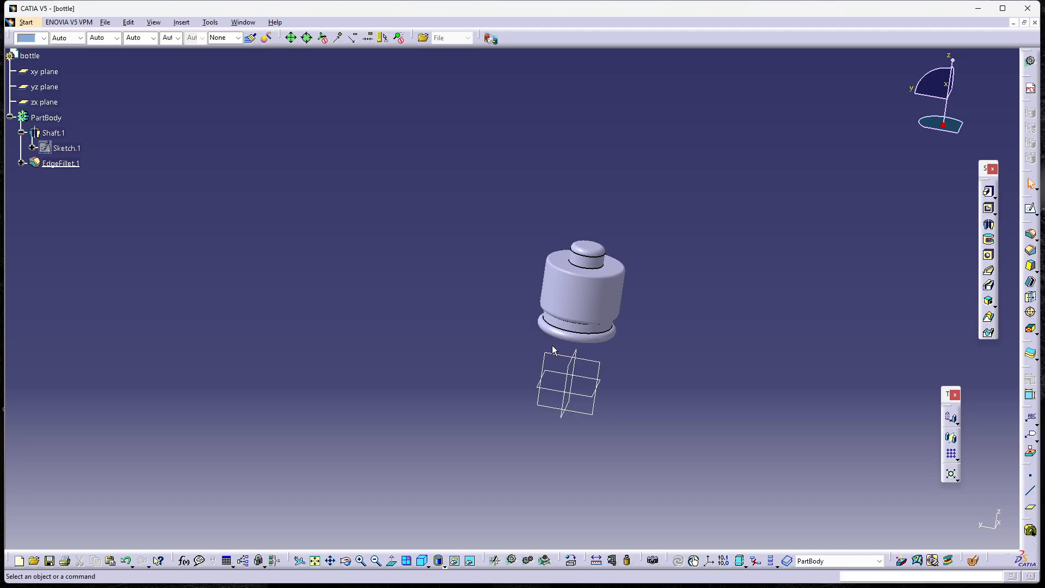
pyautogui.write('pu')
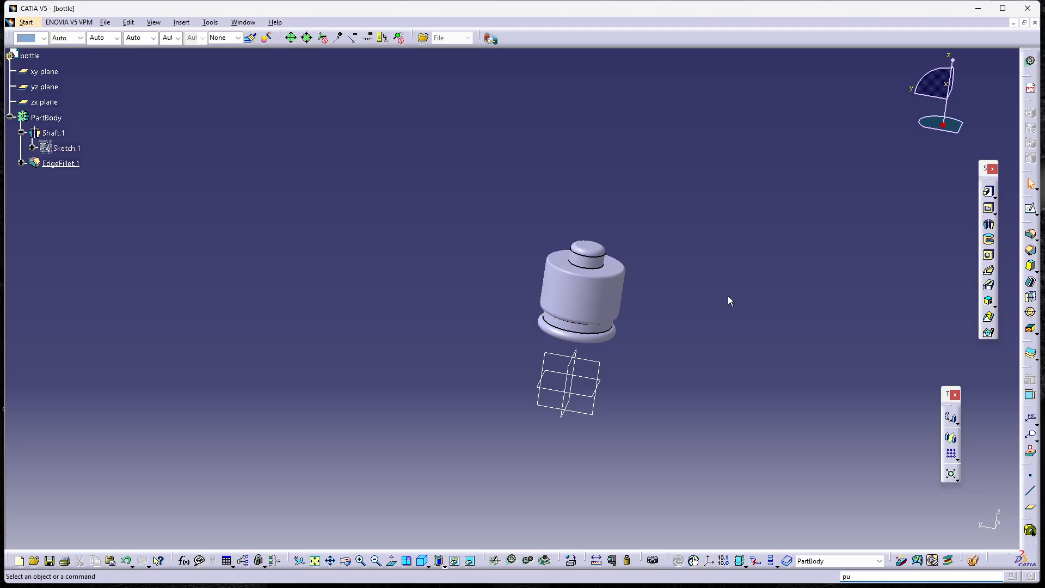
pyautogui.click(1032, 283)
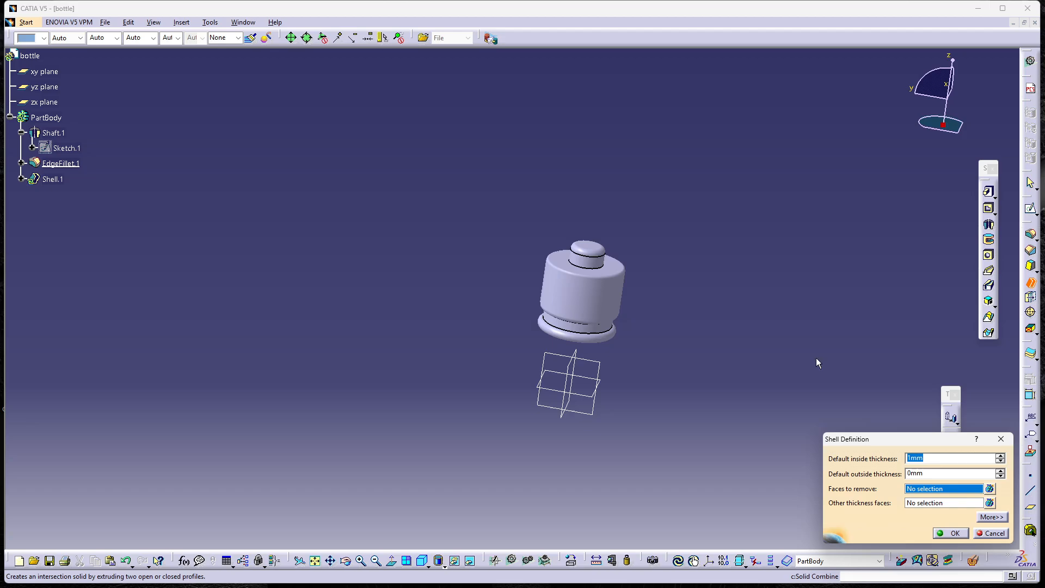
pyautogui.click(599, 255)
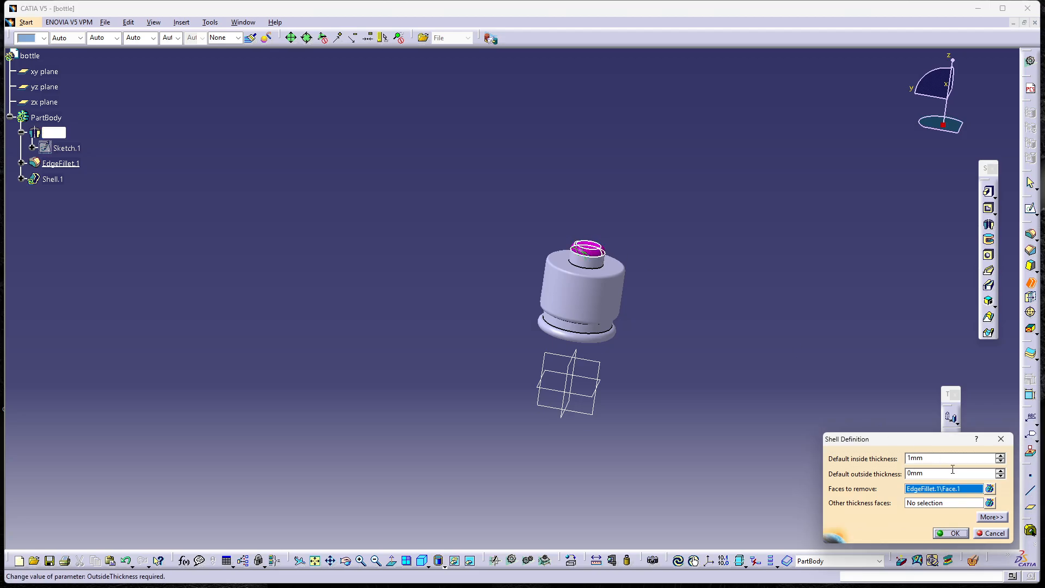
pyautogui.click(1000, 456)
pyautogui.click(953, 533)
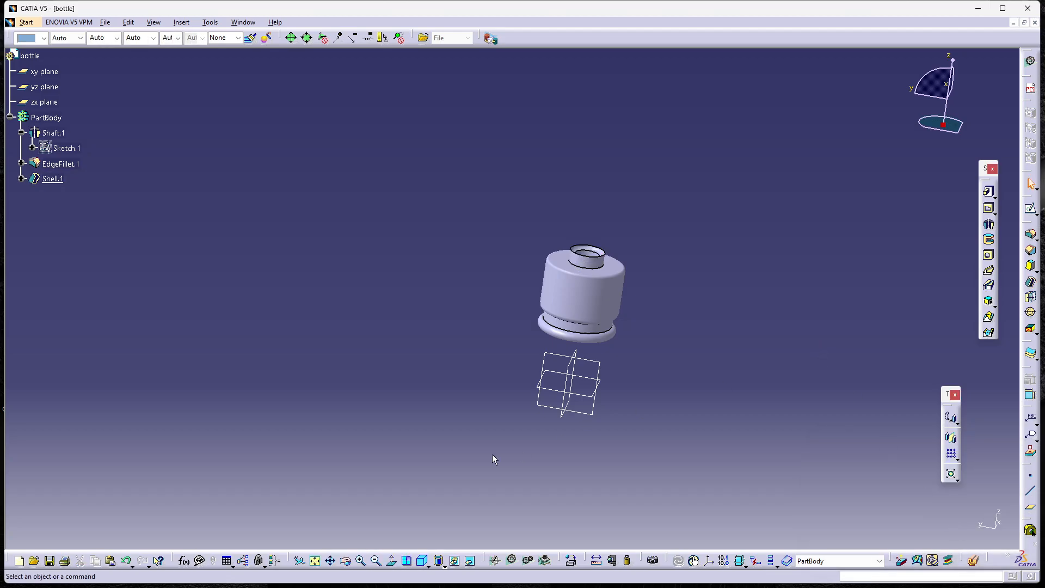
pyautogui.click(343, 564)
pyautogui.moveTo(645, 192)
pyautogui.mouseDown()
pyautogui.moveTo(609, 354)
pyautogui.moveTo(567, 414)
pyautogui.moveTo(566, 301)
pyautogui.moveTo(473, 357)
pyautogui.moveTo(565, 441)
pyautogui.moveTo(677, 354)
pyautogui.moveTo(715, 292)
pyautogui.moveTo(702, 239)
pyautogui.moveTo(602, 128)
pyautogui.moveTo(654, 131)
pyautogui.moveTo(680, 261)
pyautogui.moveTo(642, 277)
pyautogui.moveTo(652, 183)
pyautogui.mouseUp()
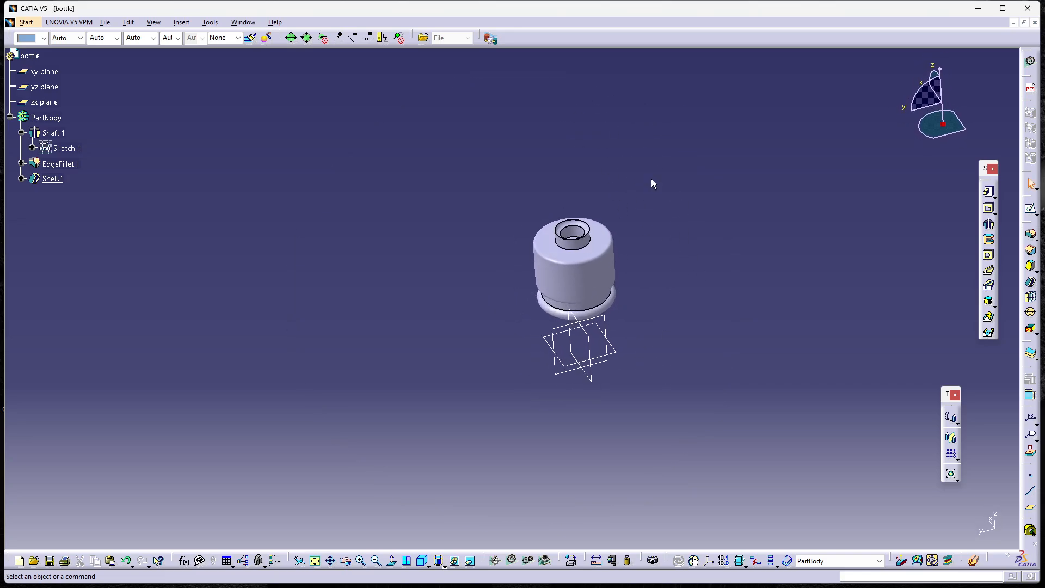
# - Cut the bottle with a vertical section plane through its axis to examine the interior, and restore the unclipped view
pyautogui.click(973, 562)
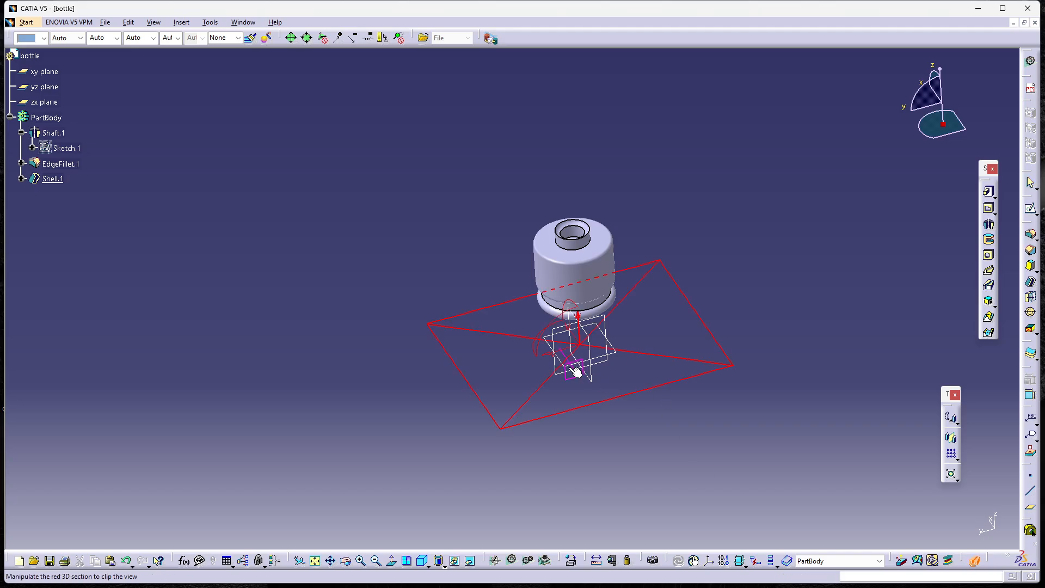
pyautogui.rightClick(589, 345)
pyautogui.click(586, 343)
pyautogui.rightClick(590, 339)
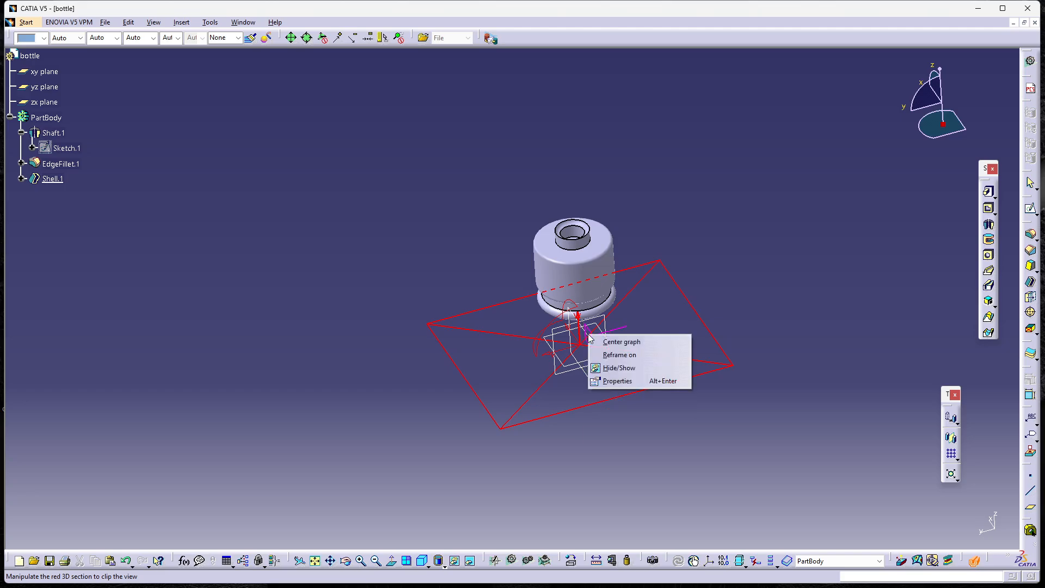
pyautogui.click(565, 316)
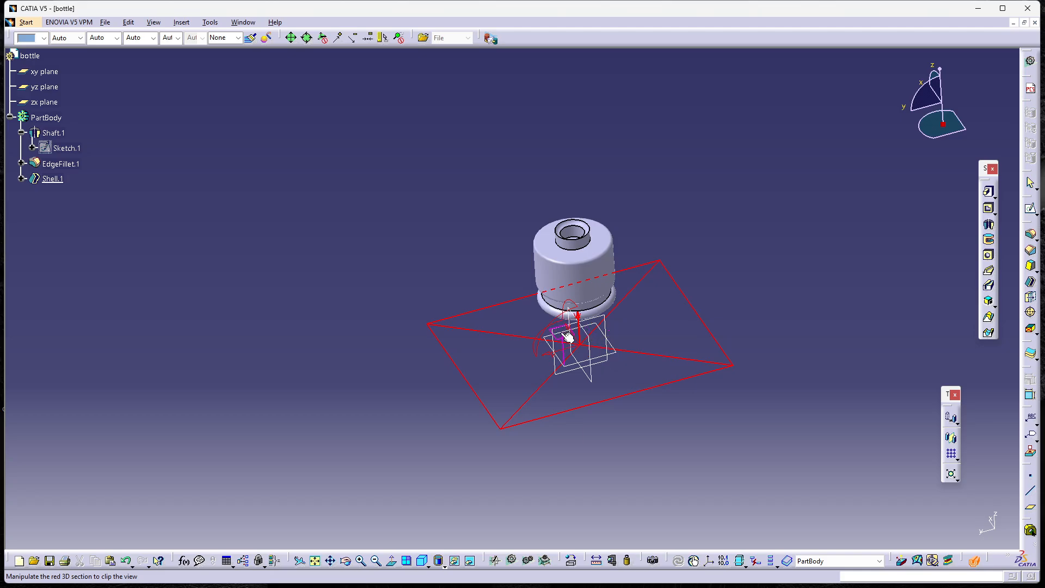
pyautogui.click(347, 562)
pyautogui.moveTo(417, 329); pyautogui.dragTo(473, 214)
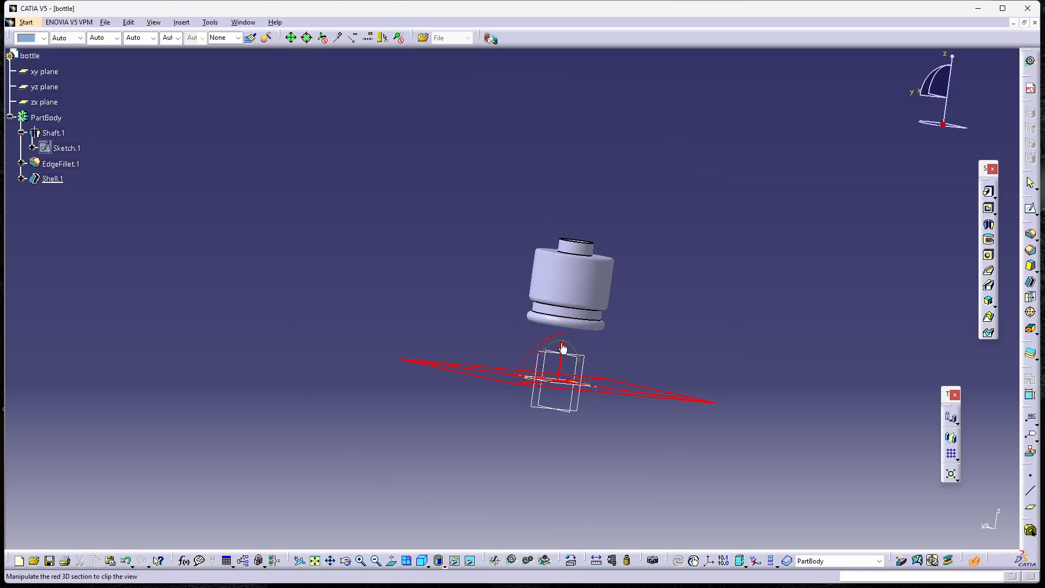
pyautogui.moveTo(561, 344); pyautogui.dragTo(611, 392)
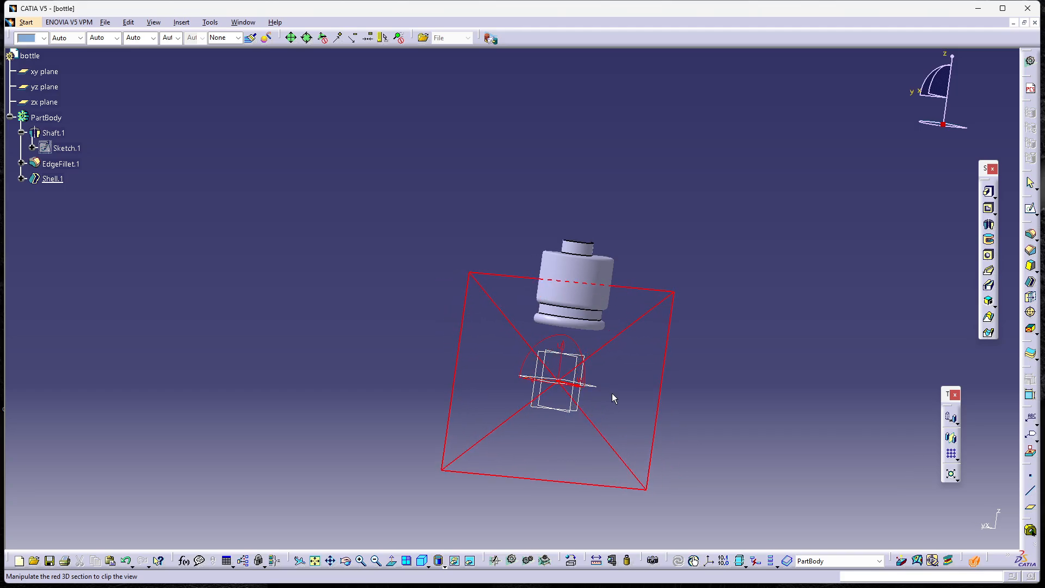
pyautogui.click(348, 562)
pyautogui.moveTo(387, 338); pyautogui.dragTo(745, 312)
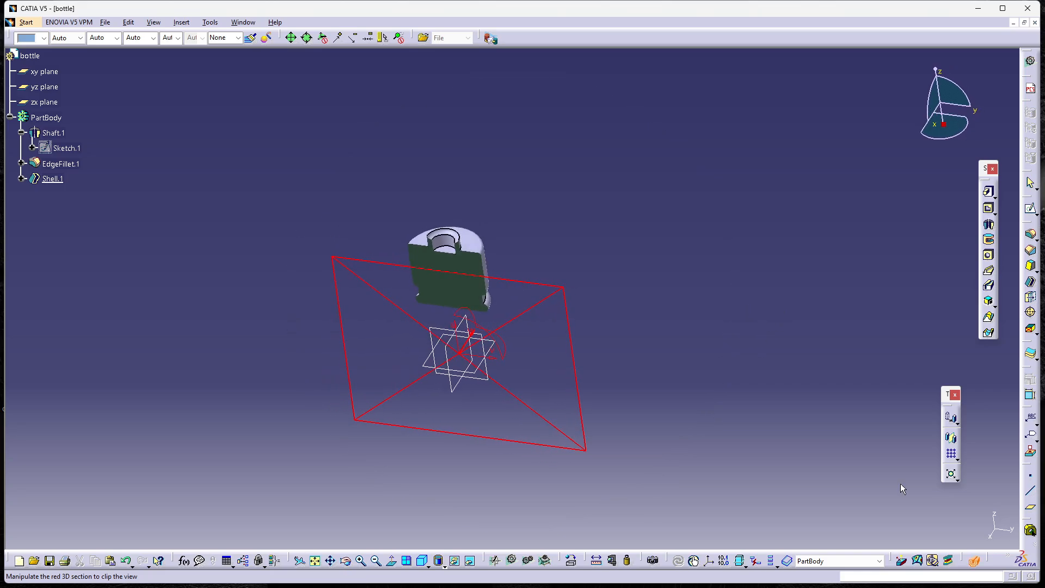
pyautogui.click(974, 561)
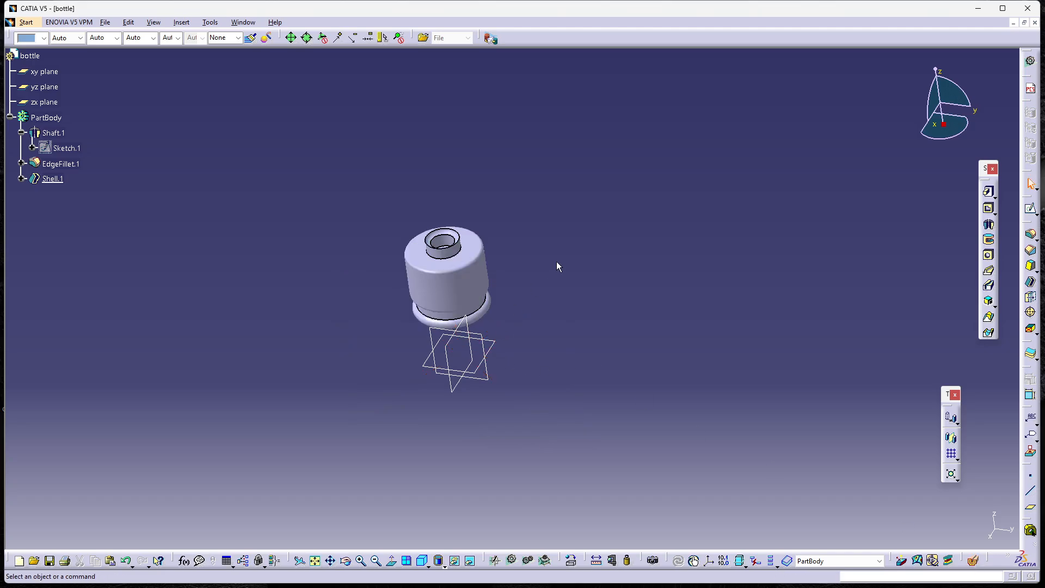
# - Edit the shell to remove one more face at the top of the neck, adding it to the faces to remove
pyautogui.doubleClick(61, 179)
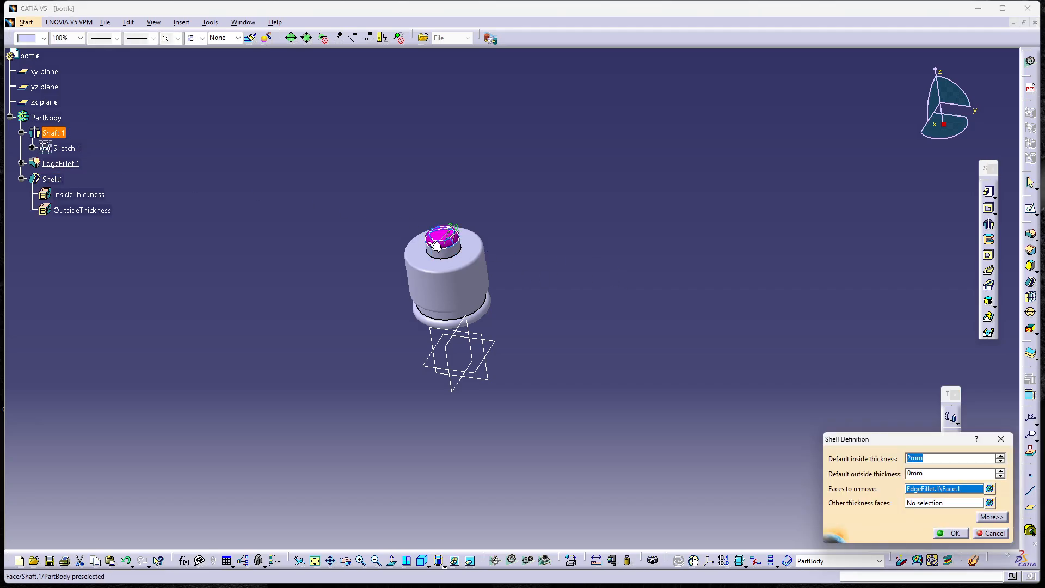
pyautogui.click(451, 235)
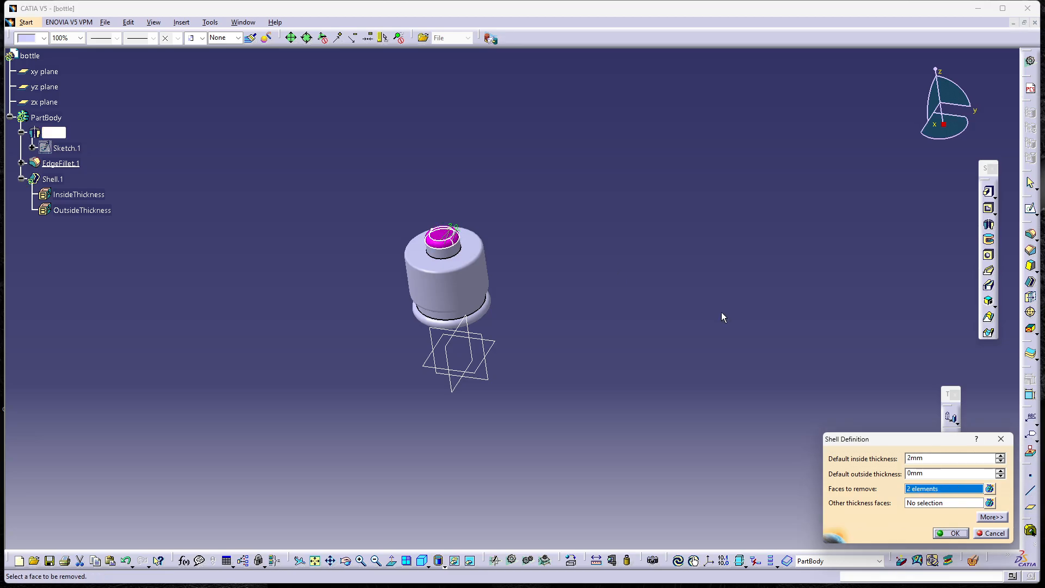
pyautogui.click(952, 532)
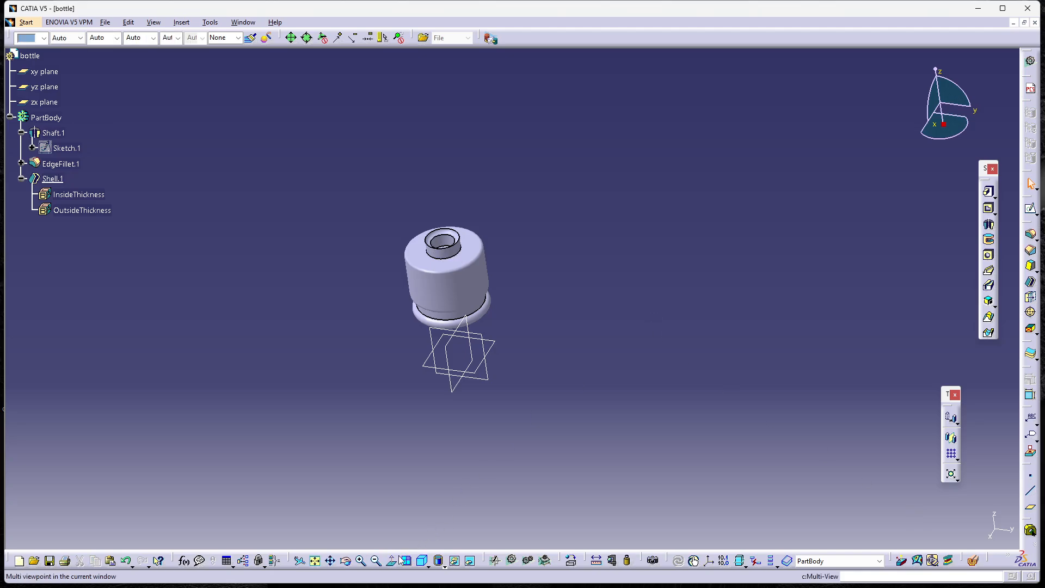
pyautogui.click(345, 561)
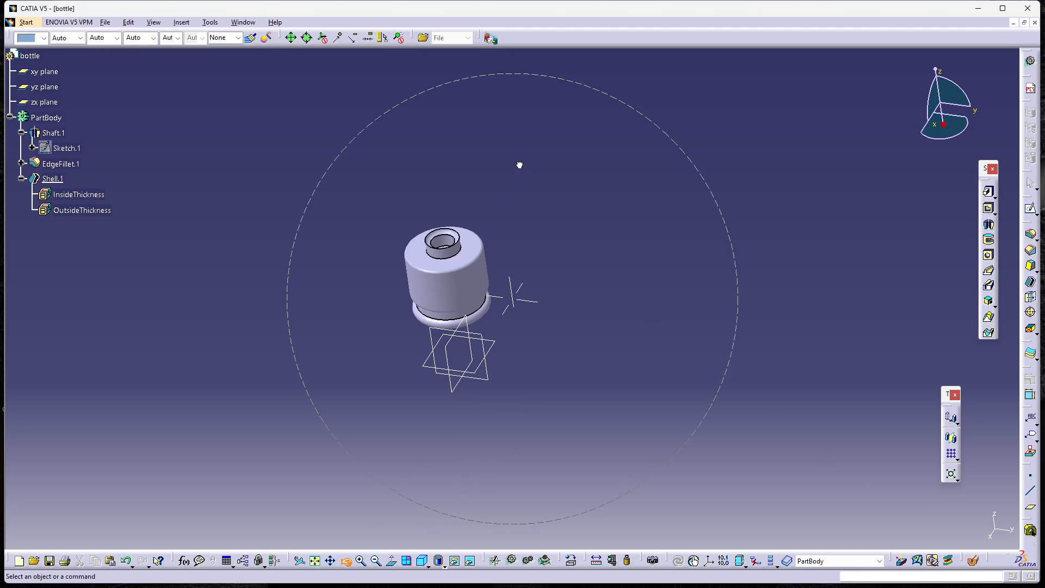
pyautogui.moveTo(519, 165); pyautogui.dragTo(539, 194)
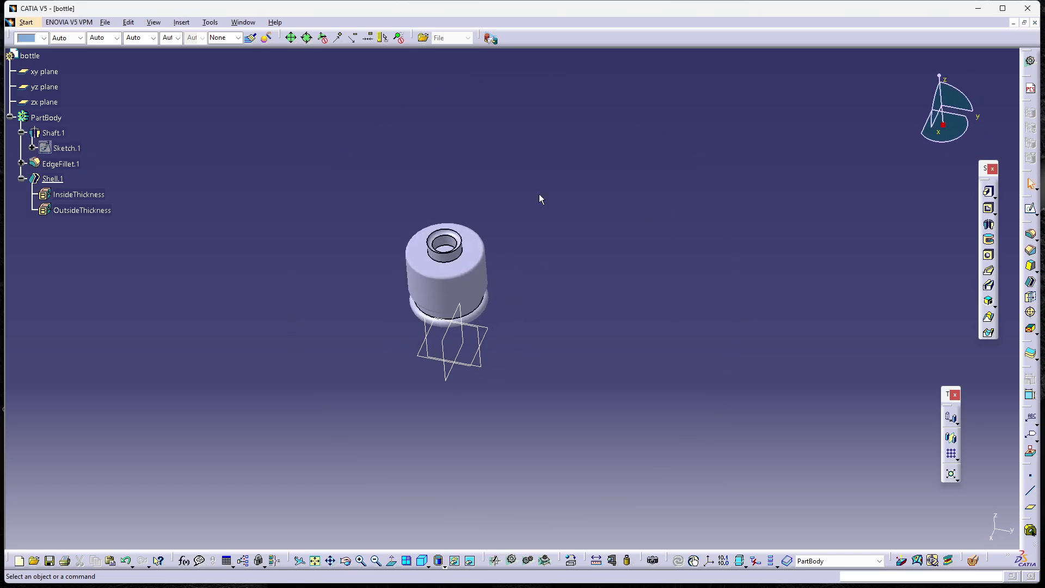
pyautogui.click(468, 257)
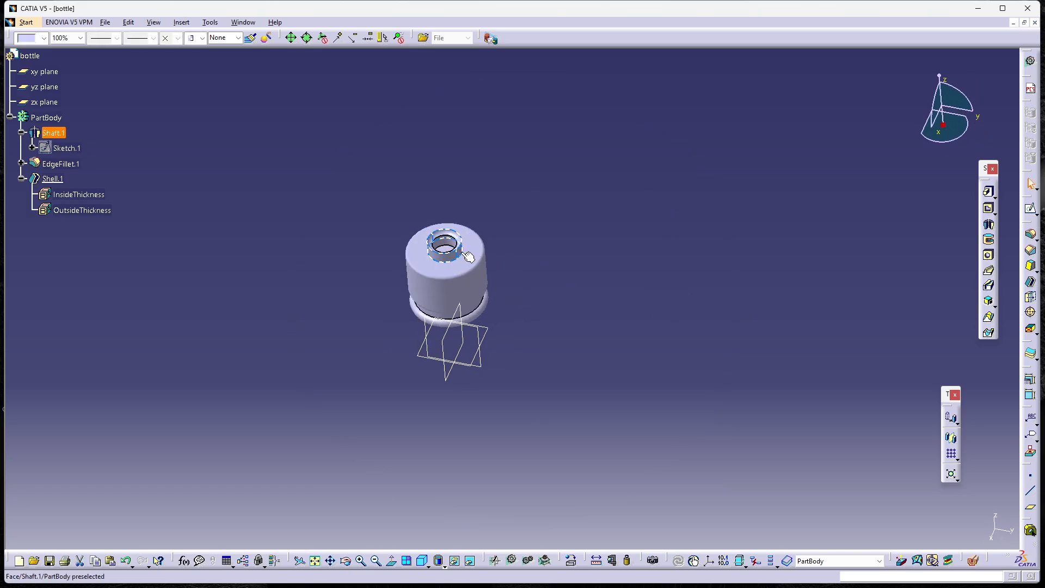
# - Edit the shell again and reduce its default inside thickness by one increment
pyautogui.doubleClick(51, 179)
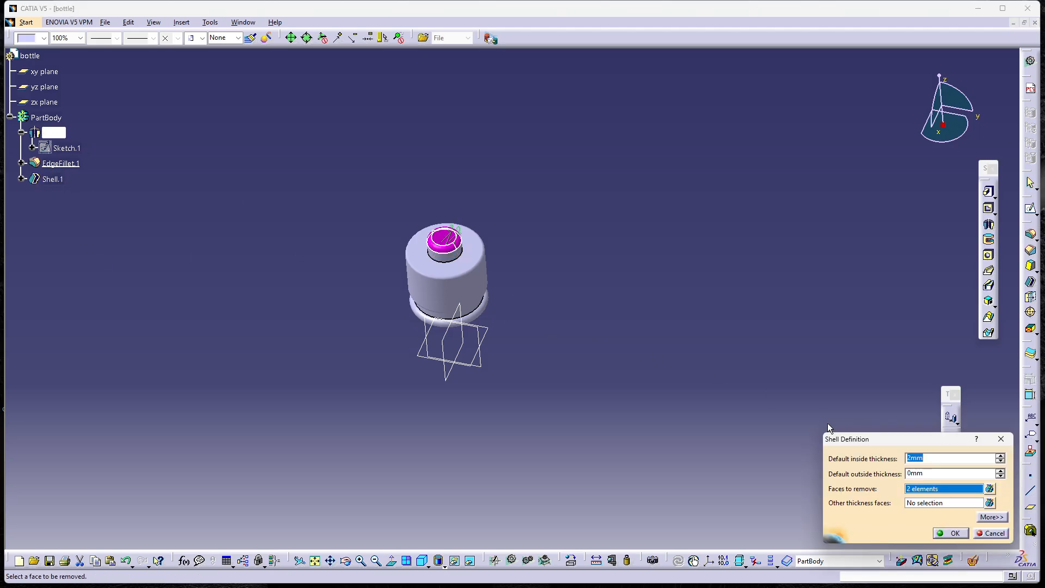
pyautogui.click(1001, 461)
pyautogui.click(953, 533)
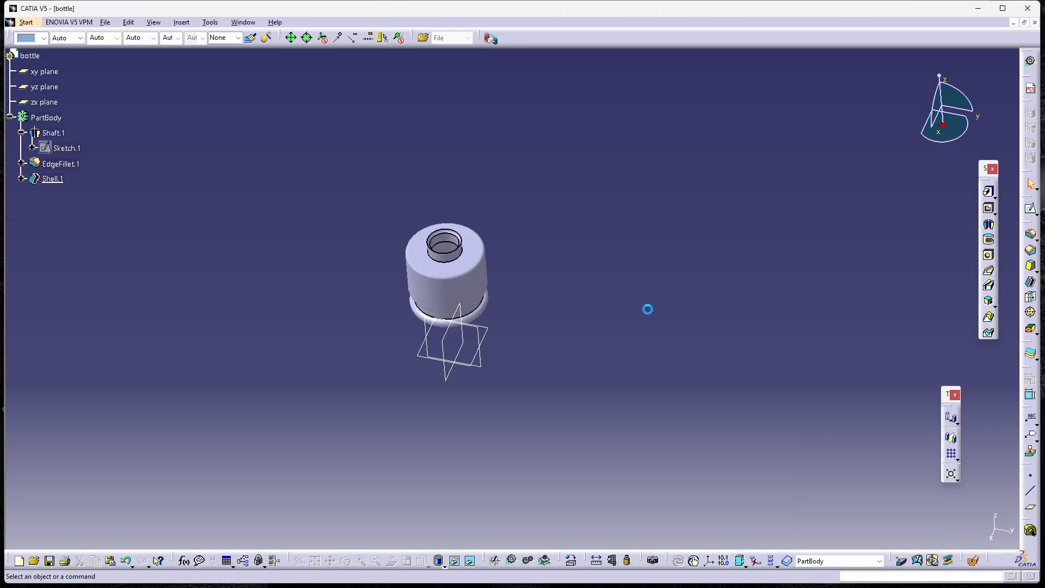
pyautogui.click(345, 560)
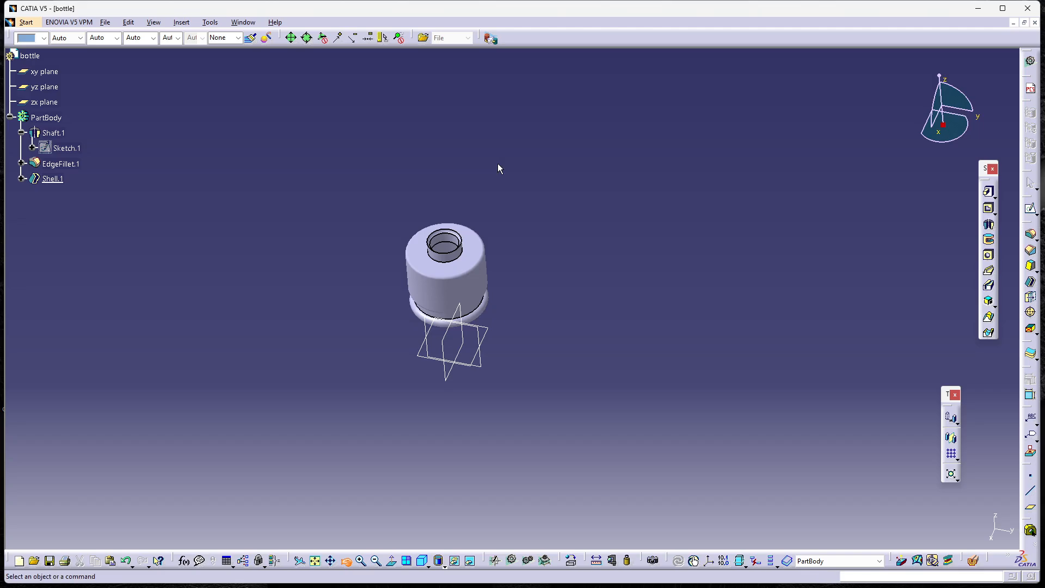
pyautogui.moveTo(497, 166); pyautogui.dragTo(531, 117)
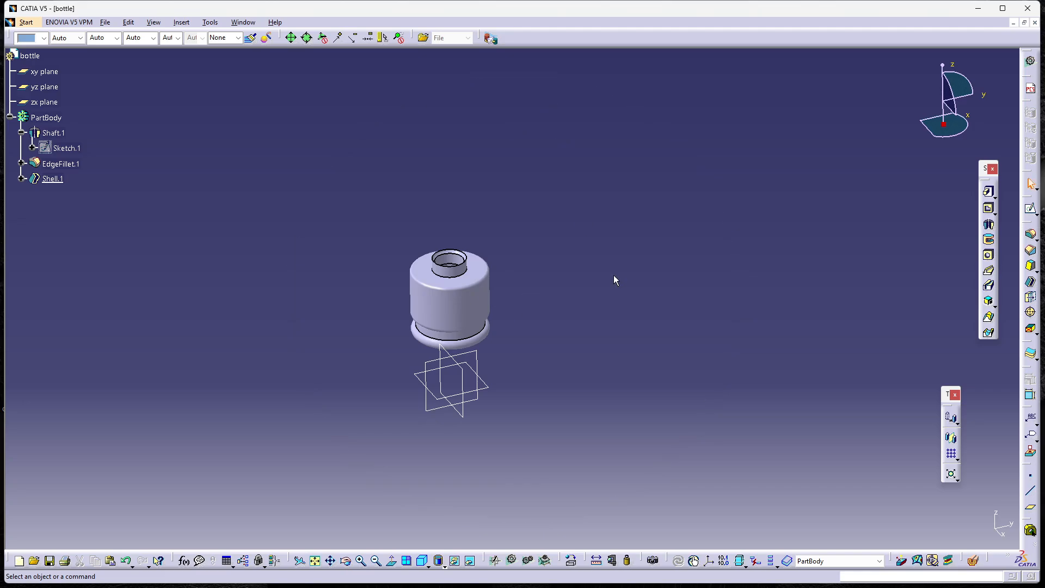
# - Section the bottle vertically again to examine its wall thickness and hollow neck, and close the section view
pyautogui.click(974, 561)
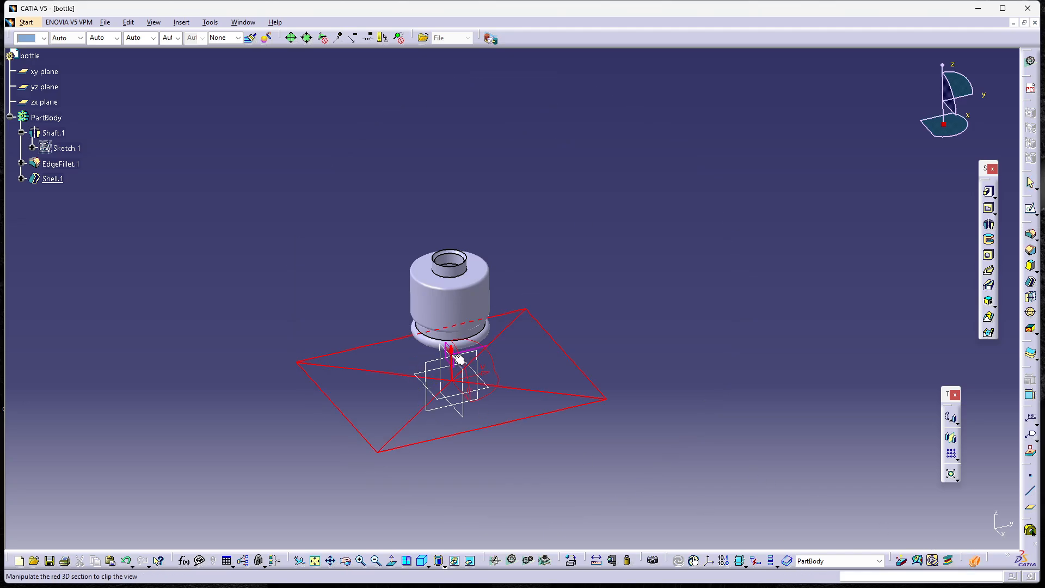
pyautogui.moveTo(457, 358); pyautogui.dragTo(451, 356)
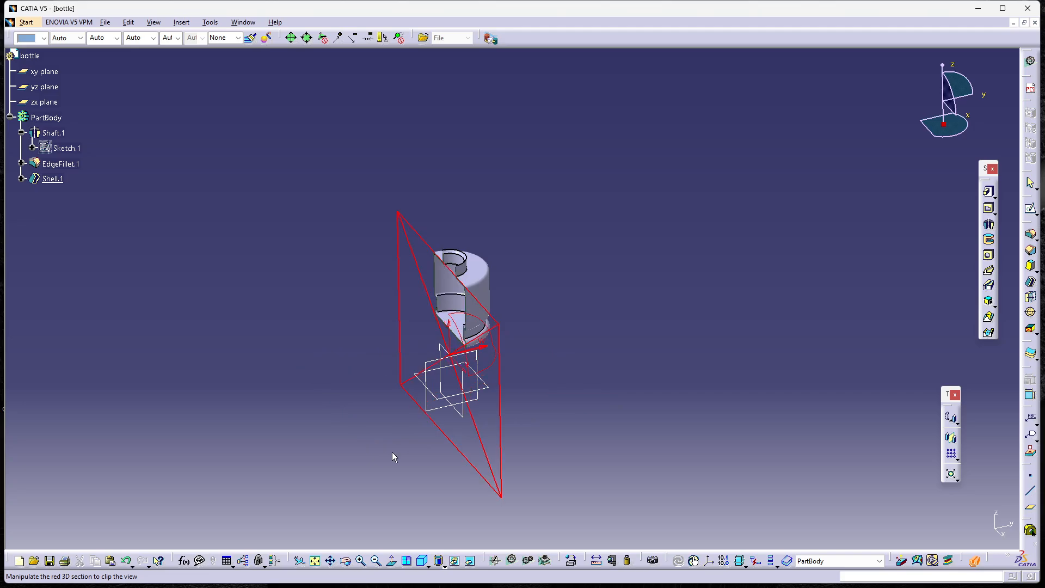
pyautogui.moveTo(337, 339); pyautogui.dragTo(540, 398, button='middle')
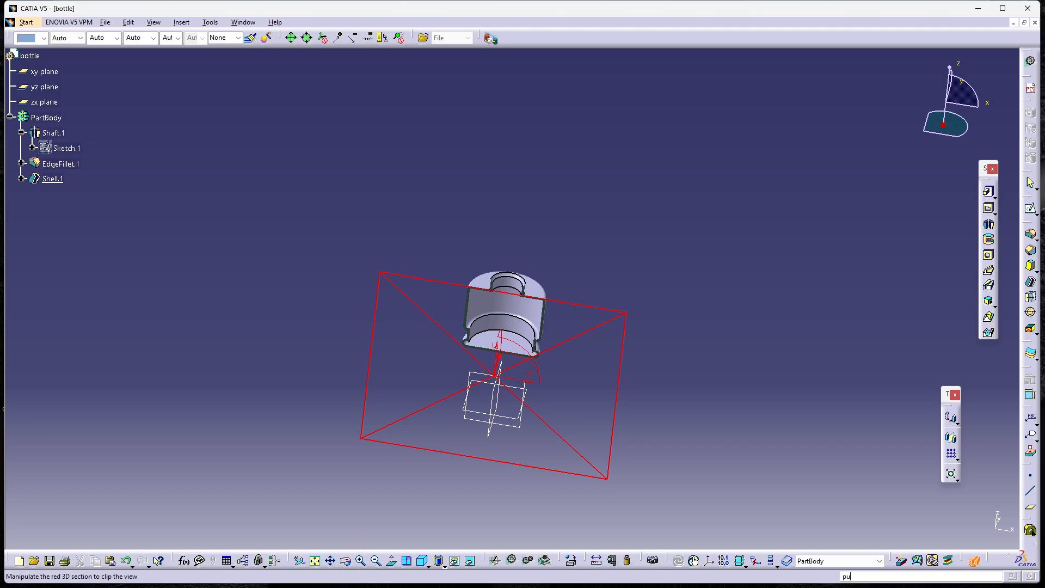
pyautogui.write('pu')
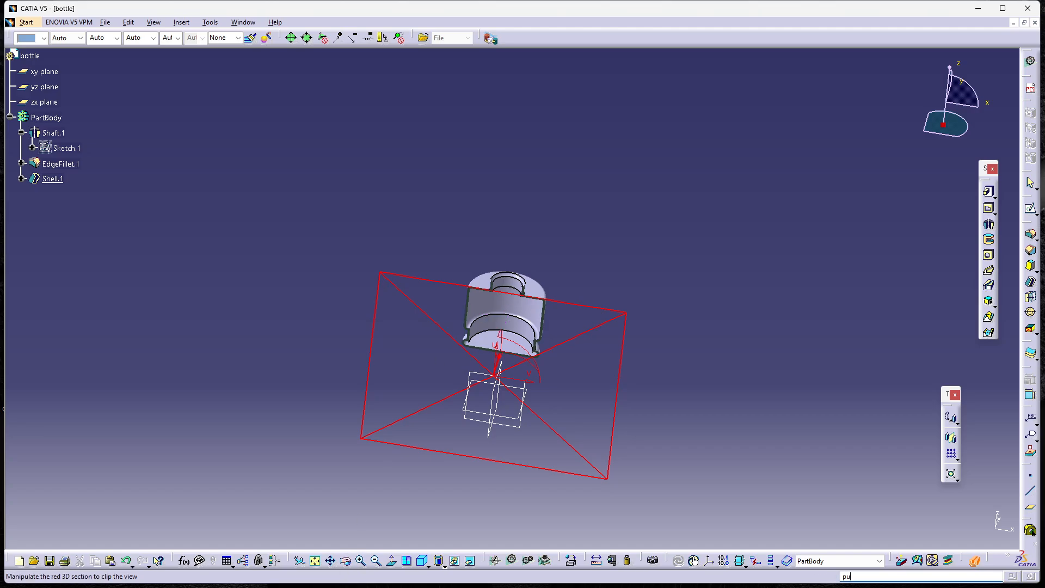
pyautogui.click(975, 562)
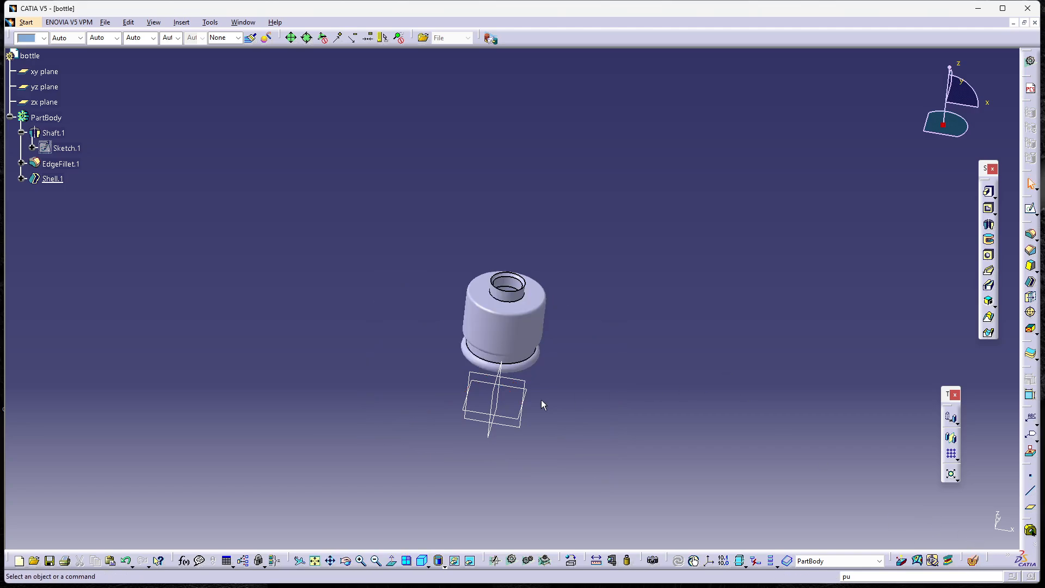
# - Apply the Aluminium material from the Metal family of the Default Material Catalog to the PartBody
pyautogui.click(346, 561)
pyautogui.moveTo(397, 341); pyautogui.dragTo(507, 300)
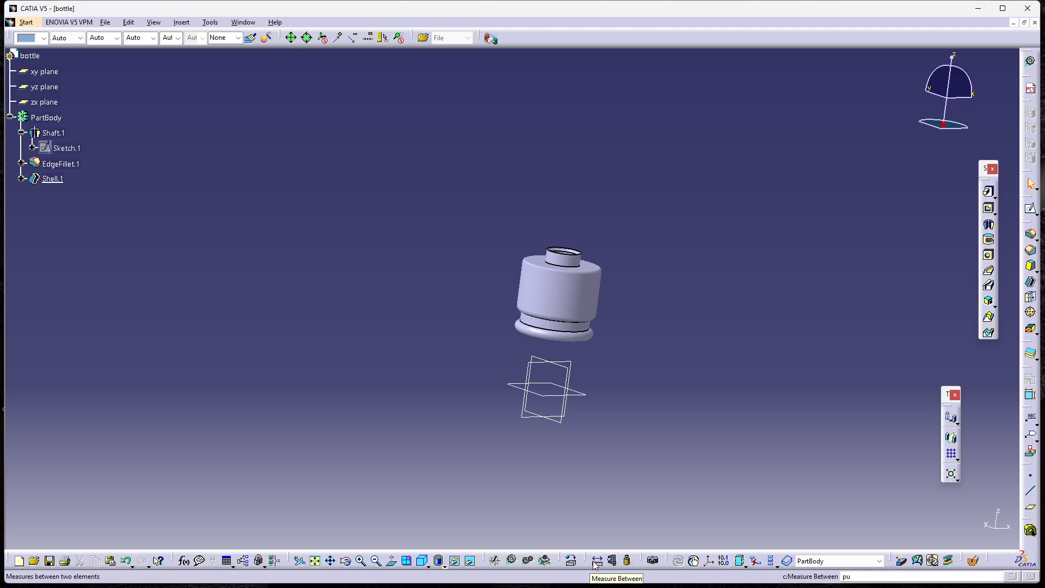
pyautogui.click(574, 562)
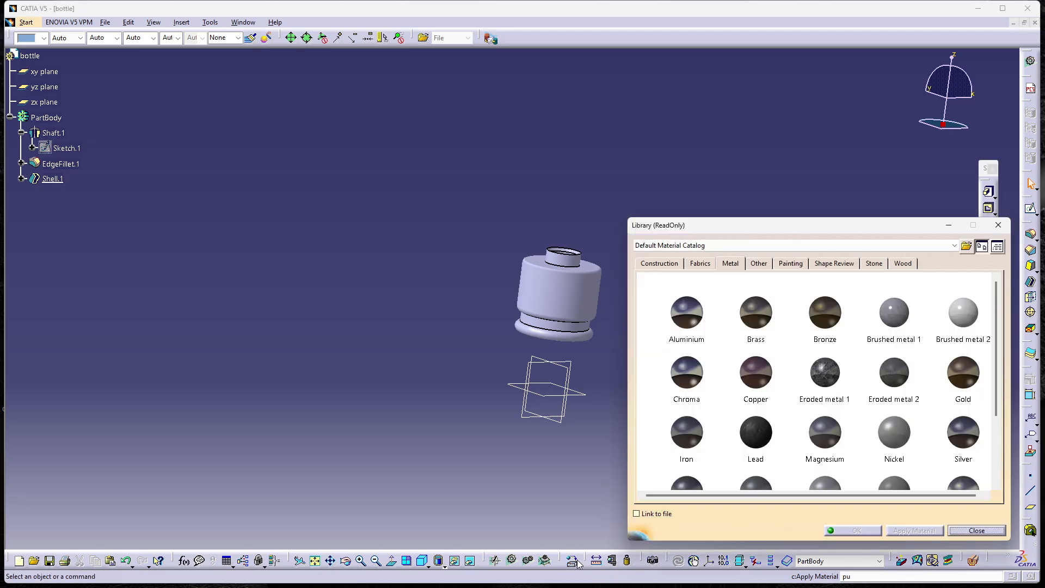
pyautogui.click(687, 313)
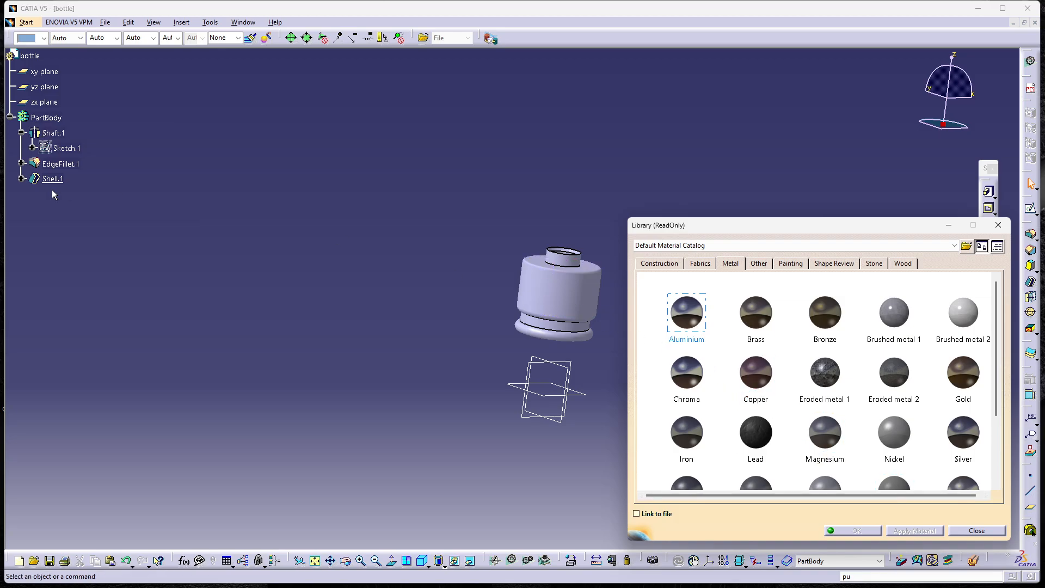
pyautogui.click(39, 119)
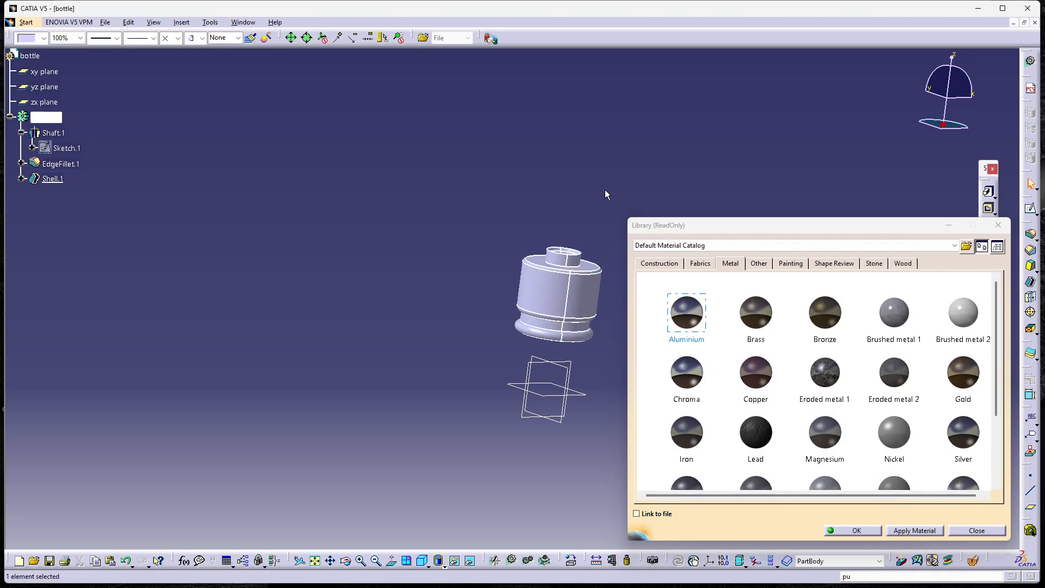
pyautogui.click(756, 312)
pyautogui.click(703, 313)
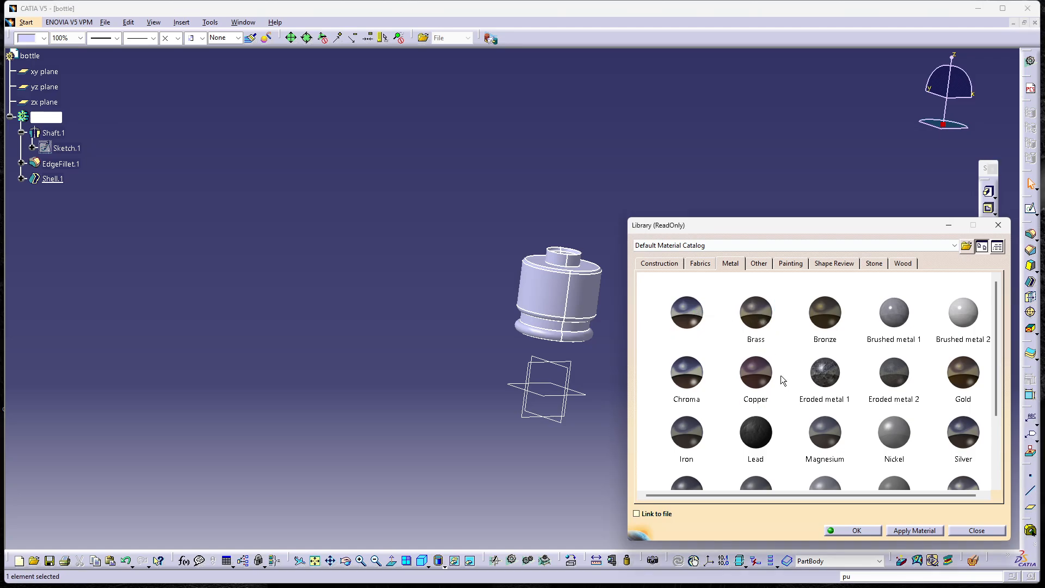
pyautogui.click(898, 531)
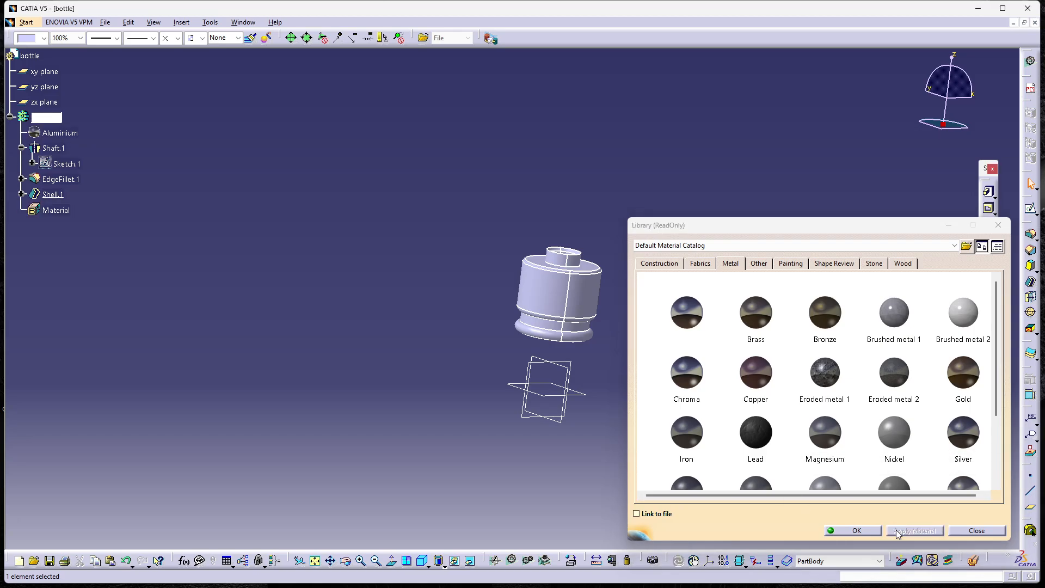
pyautogui.click(860, 529)
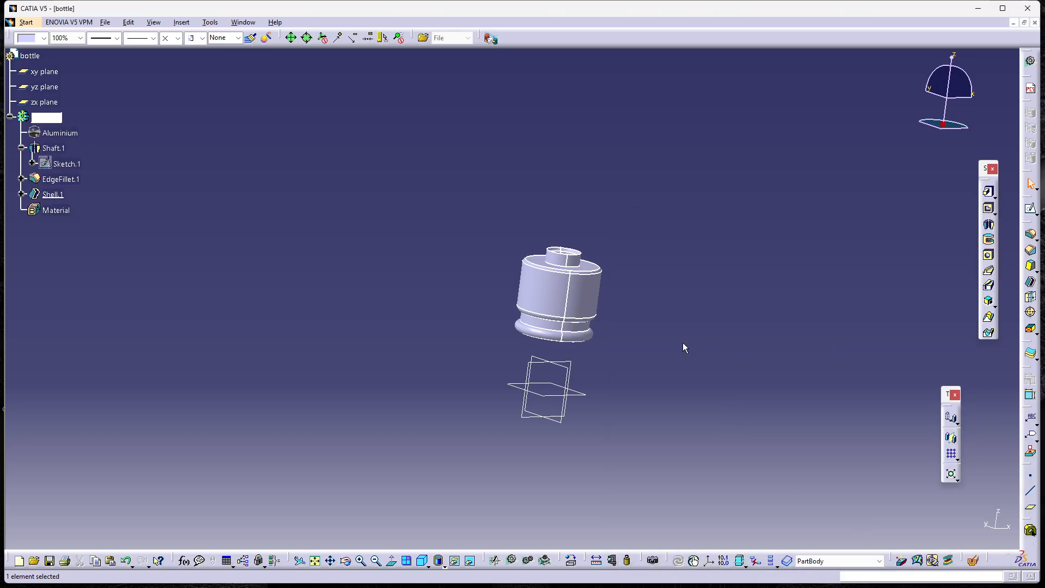
pyautogui.click(347, 562)
pyautogui.moveTo(453, 308); pyautogui.dragTo(558, 291)
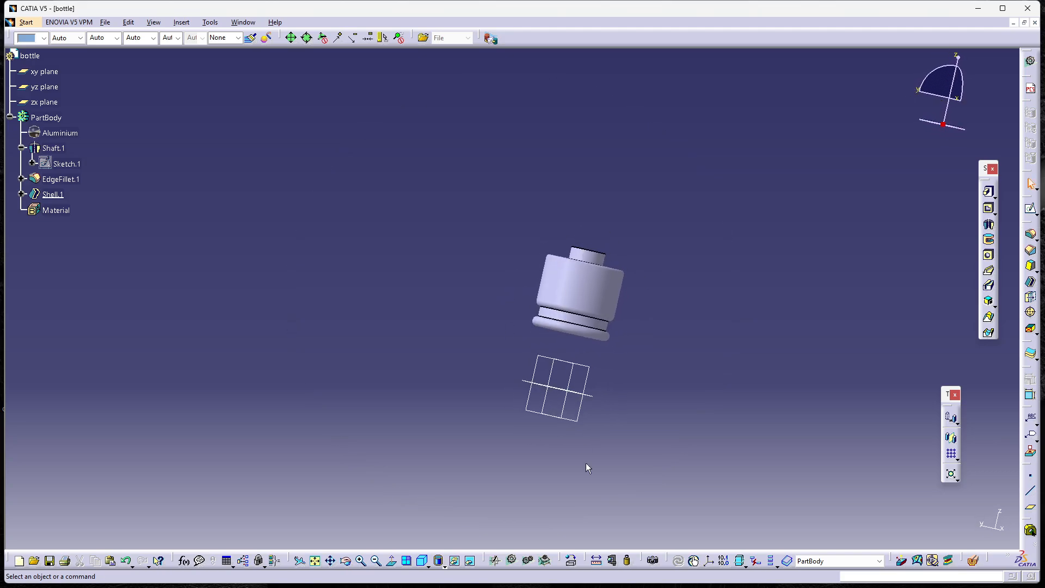
pyautogui.click(573, 564)
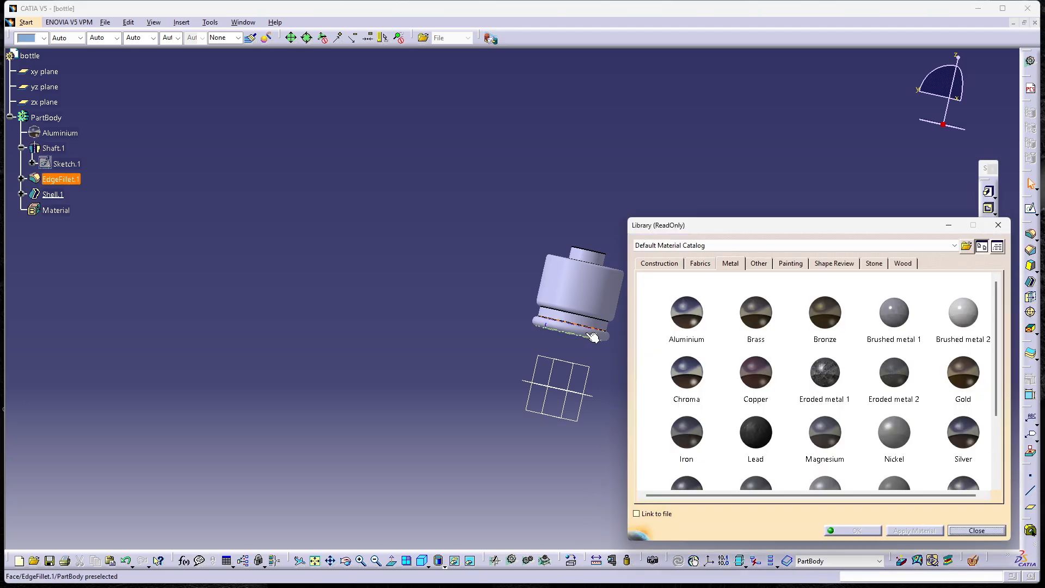
pyautogui.click(976, 530)
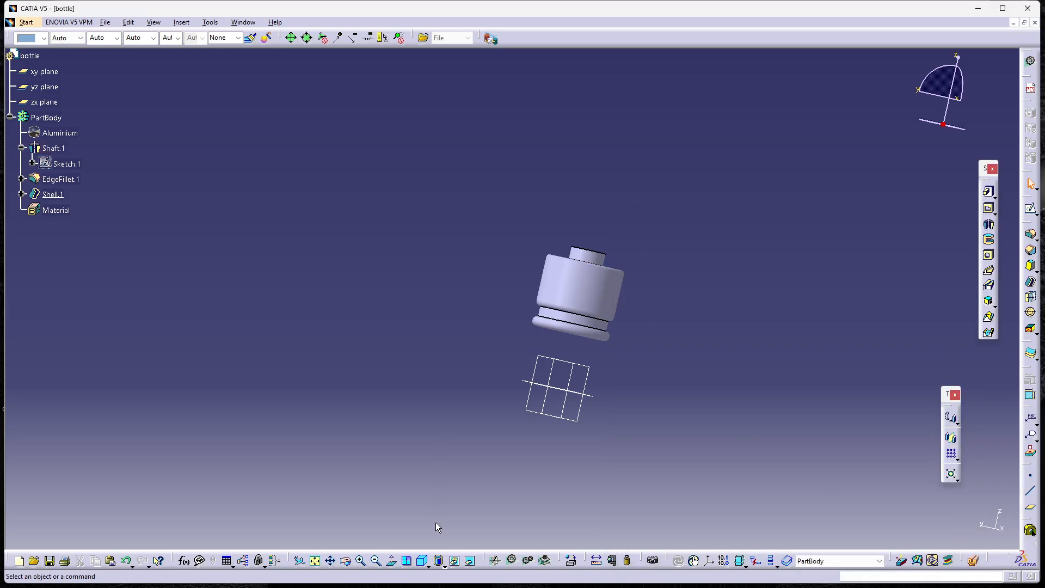
# - Display the bottle in the Shading with Material view mode and look at it from a raised angle
pyautogui.click(441, 566)
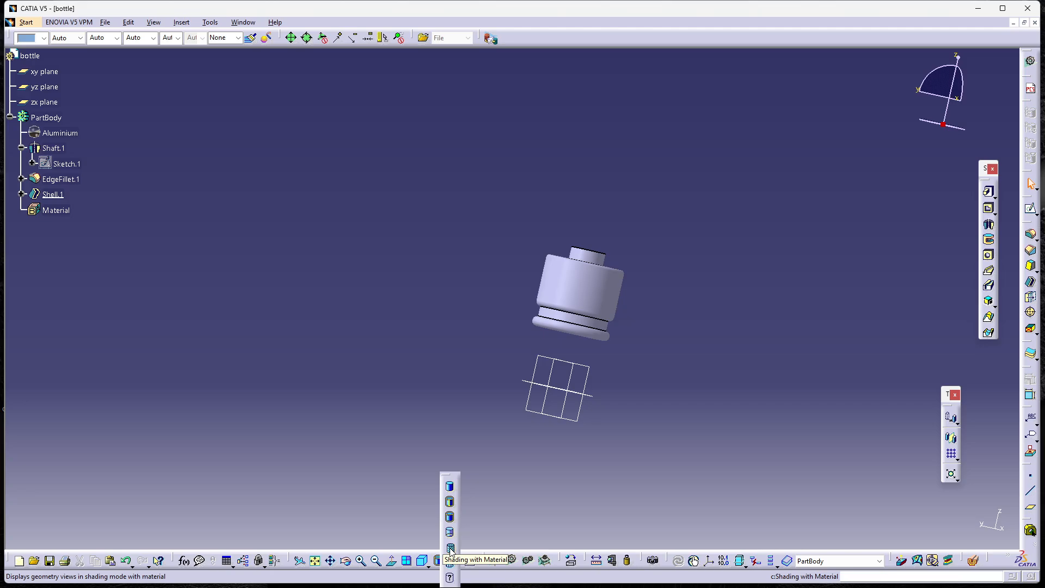
pyautogui.click(450, 548)
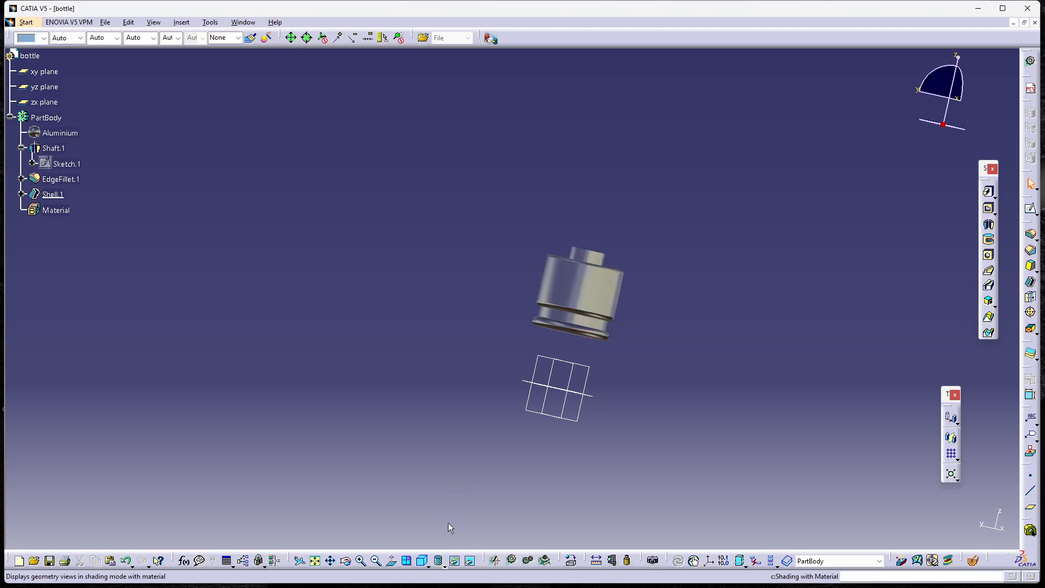
pyautogui.click(343, 567)
pyautogui.moveTo(681, 306); pyautogui.dragTo(532, 362)
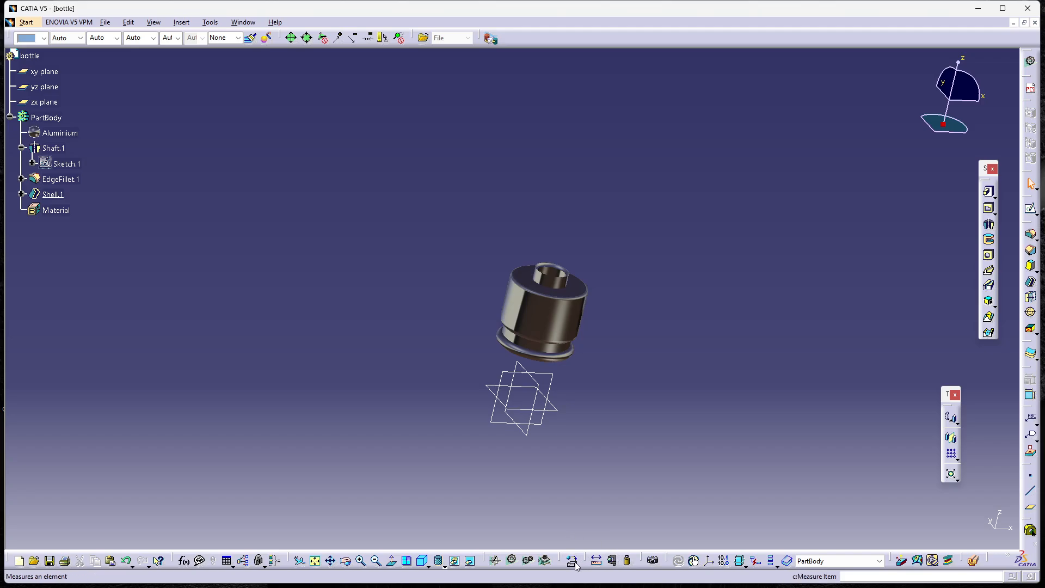
# - Apply the Alcantara material from the Fabrics family of the Default Material Catalog to the PartBody
pyautogui.click(611, 561)
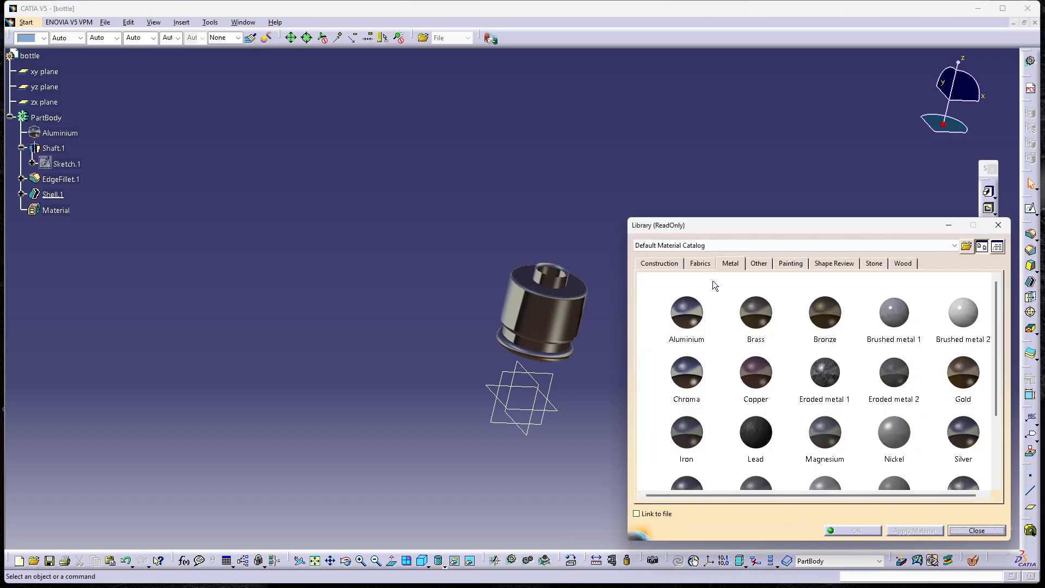
pyautogui.click(705, 264)
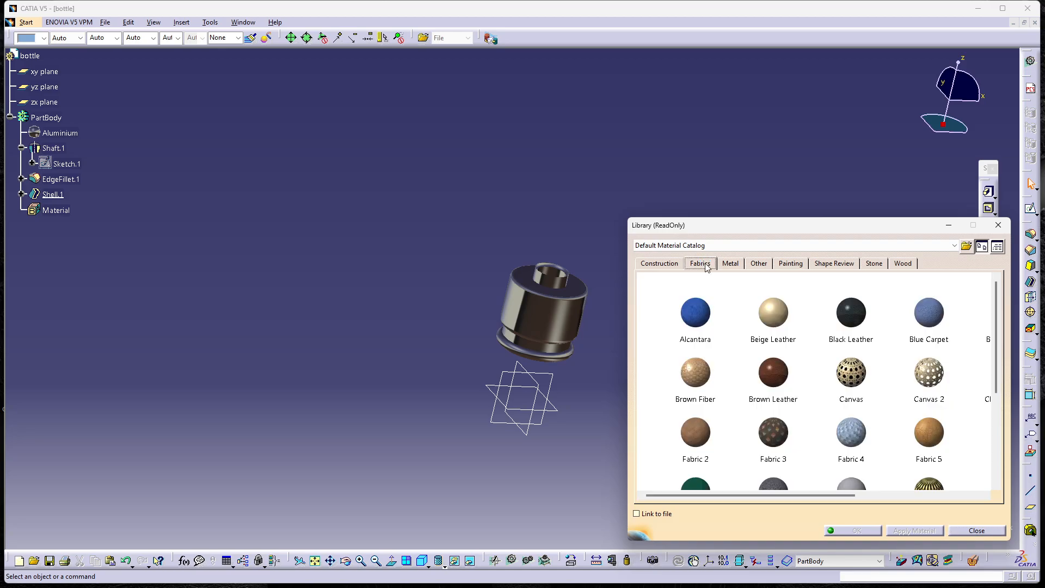
pyautogui.click(699, 313)
pyautogui.click(47, 118)
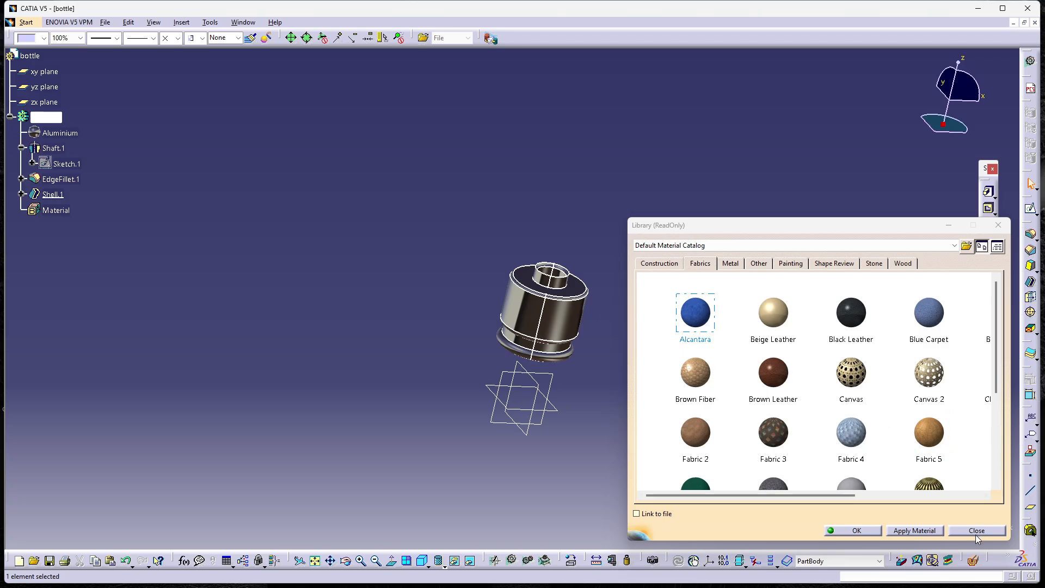
pyautogui.click(914, 531)
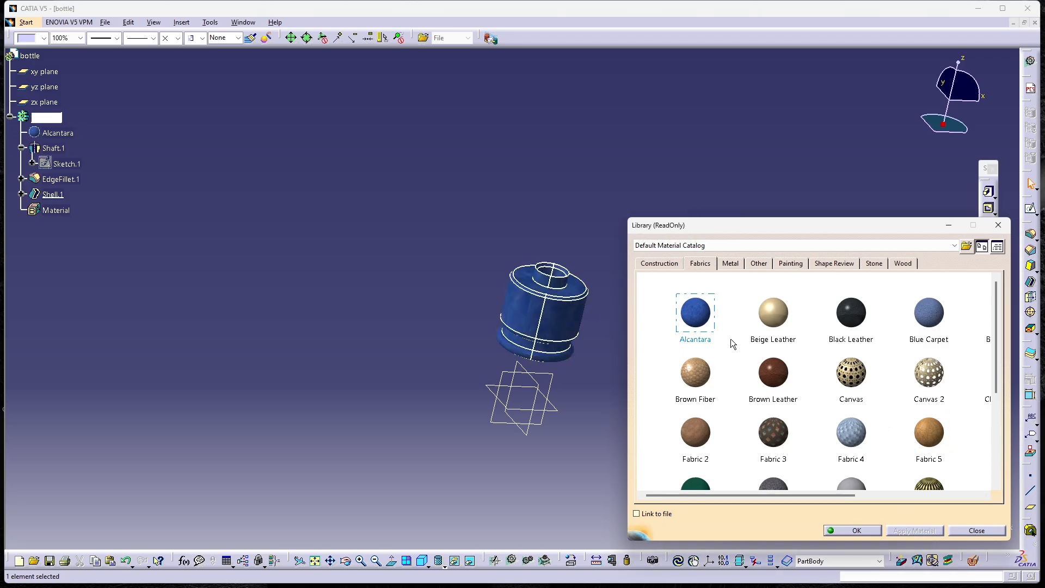
# - Apply the Multicoloured Flag material from the Other family to the PartBody
pyautogui.click(731, 265)
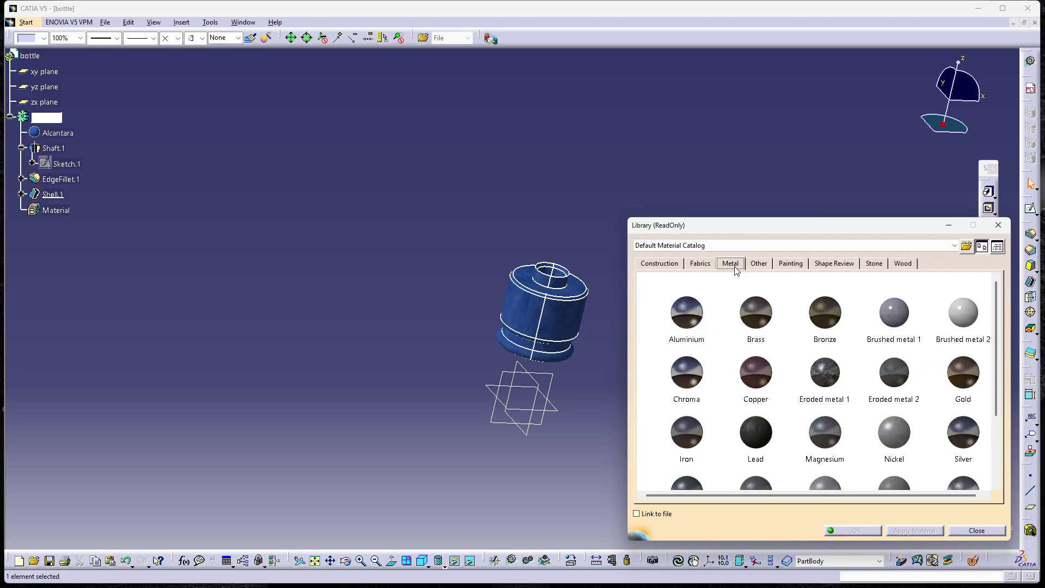
pyautogui.click(760, 264)
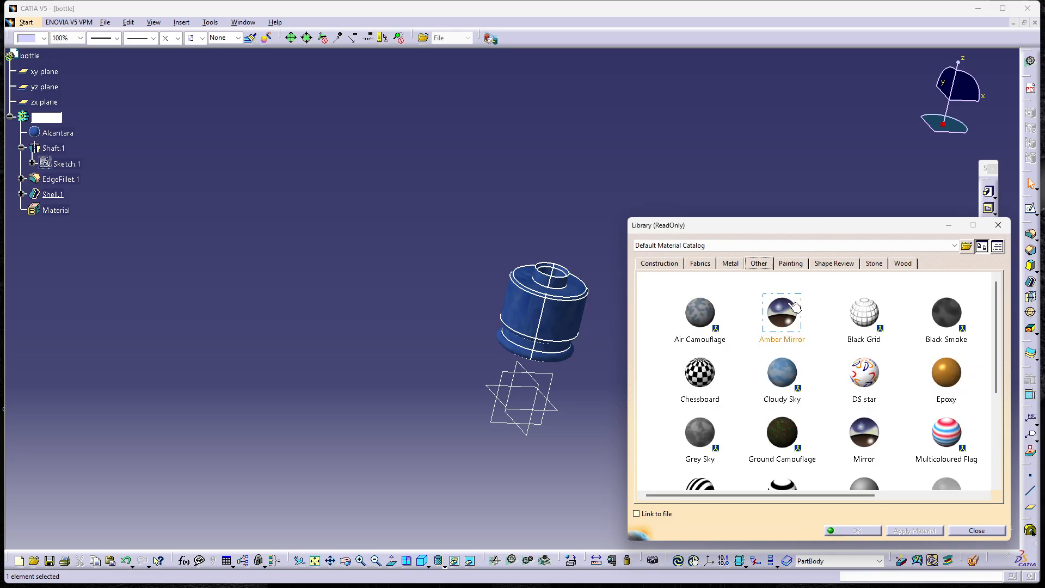
pyautogui.click(946, 431)
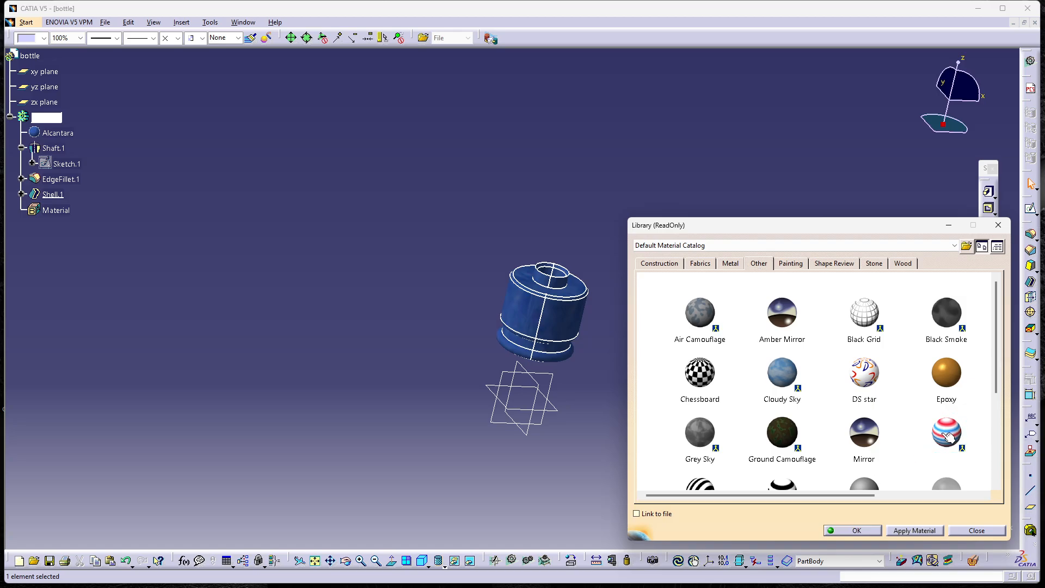
pyautogui.click(920, 531)
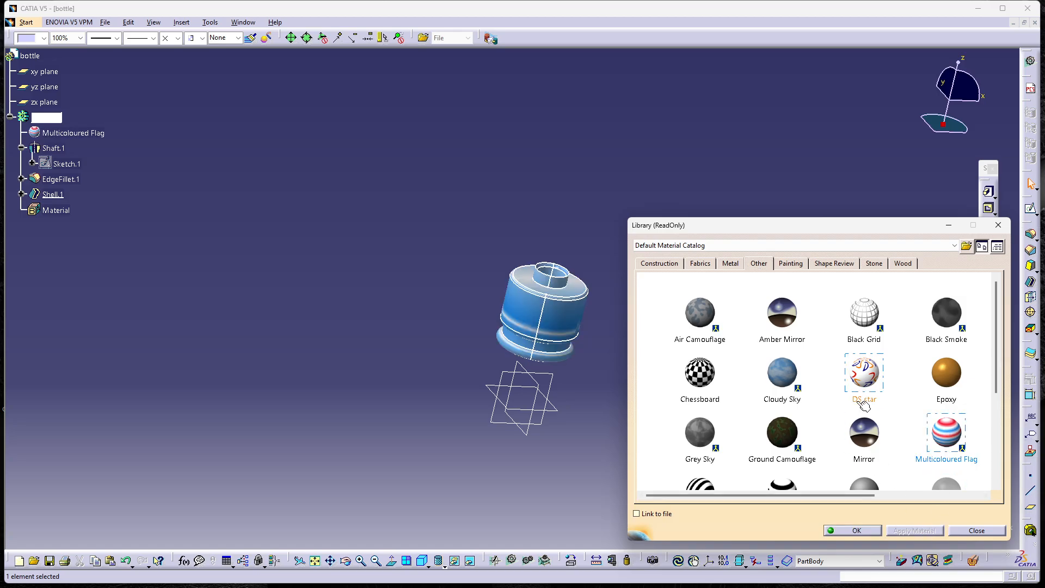
# - Replace the bottle's material with DS Yellow from the Painting family
pyautogui.click(797, 265)
pyautogui.click(684, 380)
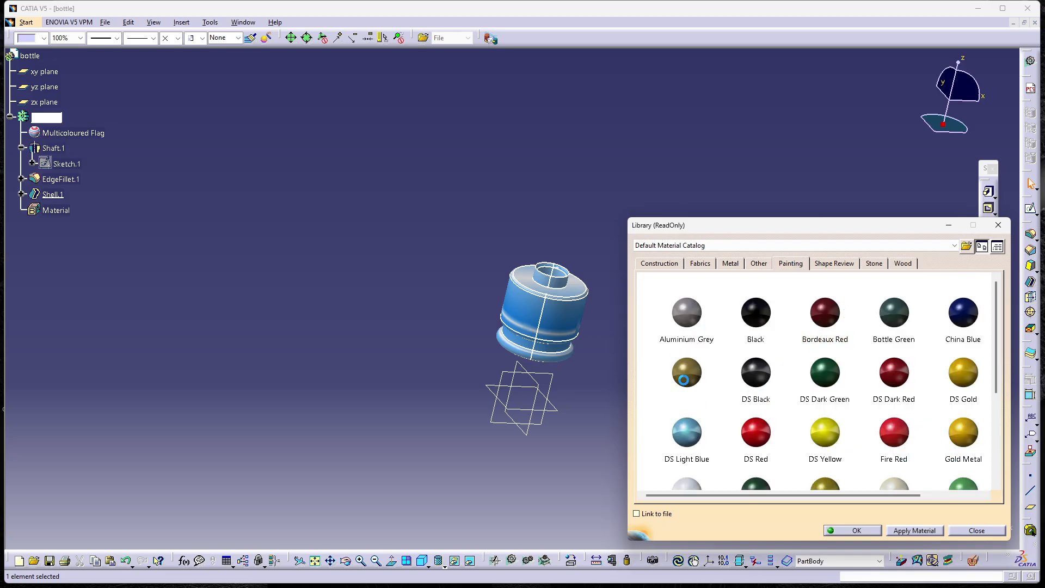
pyautogui.click(825, 433)
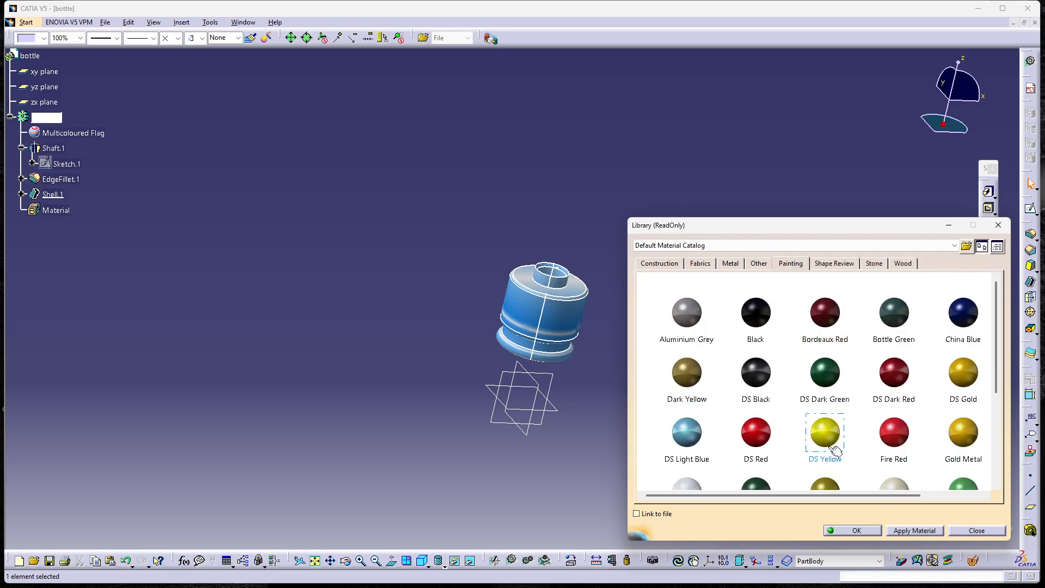
pyautogui.click(899, 532)
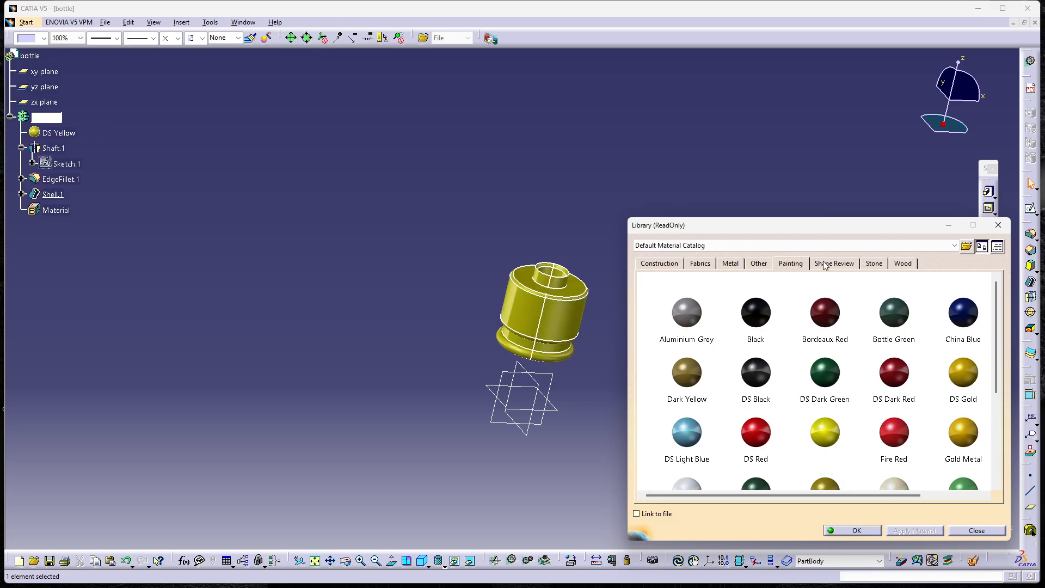
# - Replace the bottle's material with Crisp Blue from the Shape Review family
pyautogui.click(842, 264)
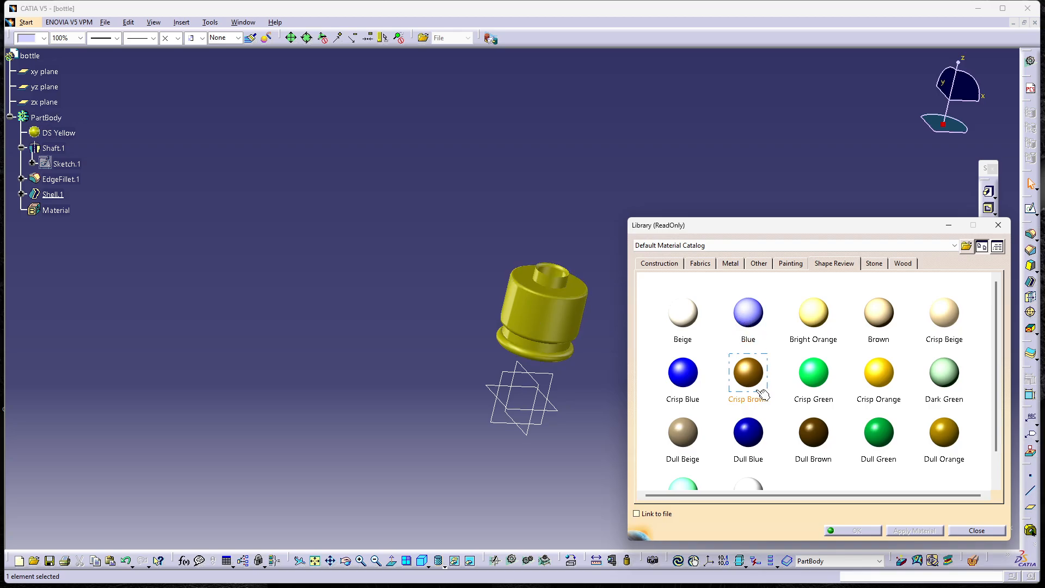
pyautogui.click(685, 381)
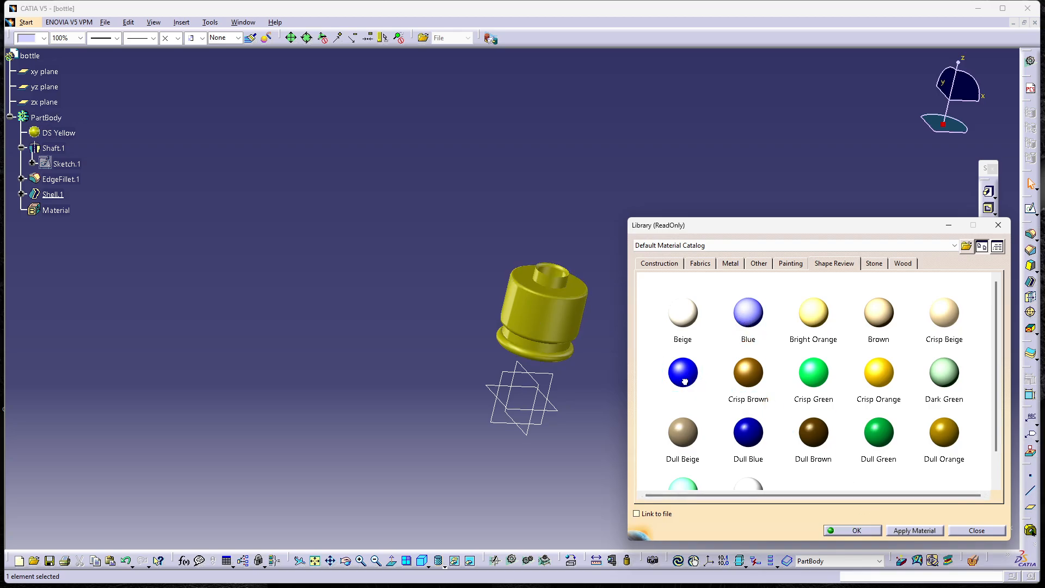
pyautogui.click(917, 531)
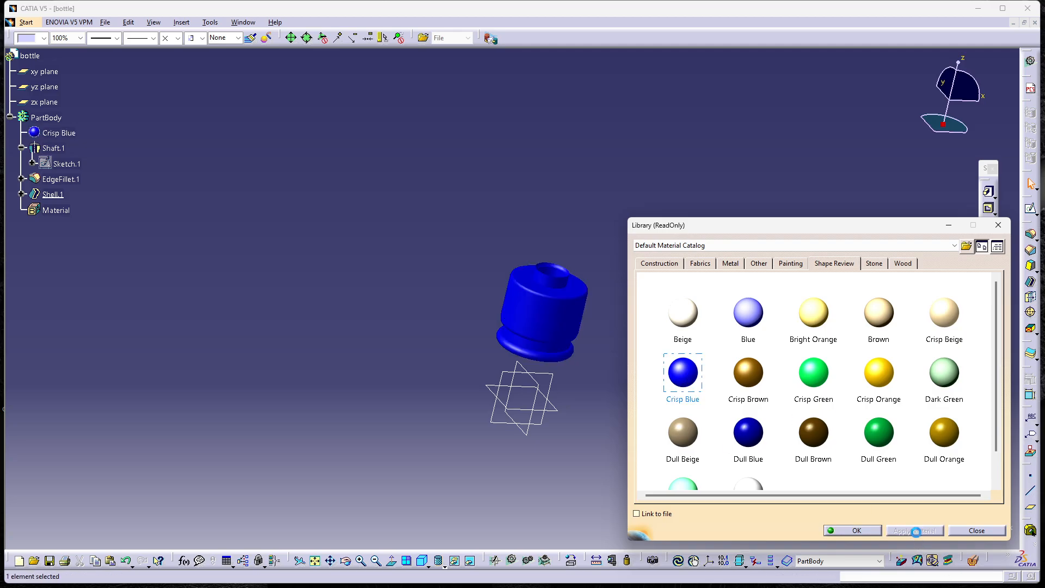
# - Try the Stone family materials Alabaster and Italian Marble 2 on the PartBody
pyautogui.click(875, 264)
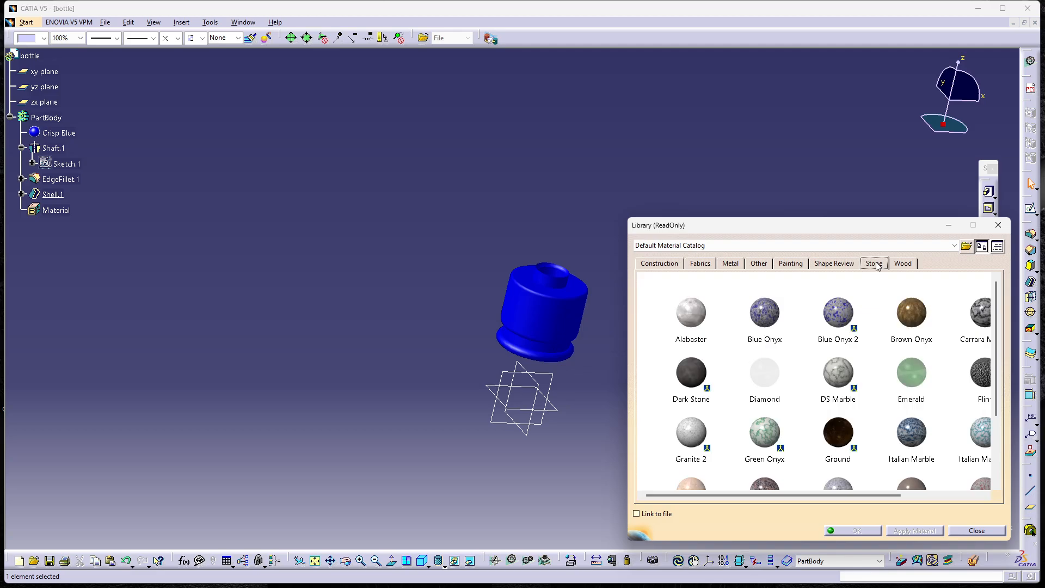
pyautogui.click(701, 318)
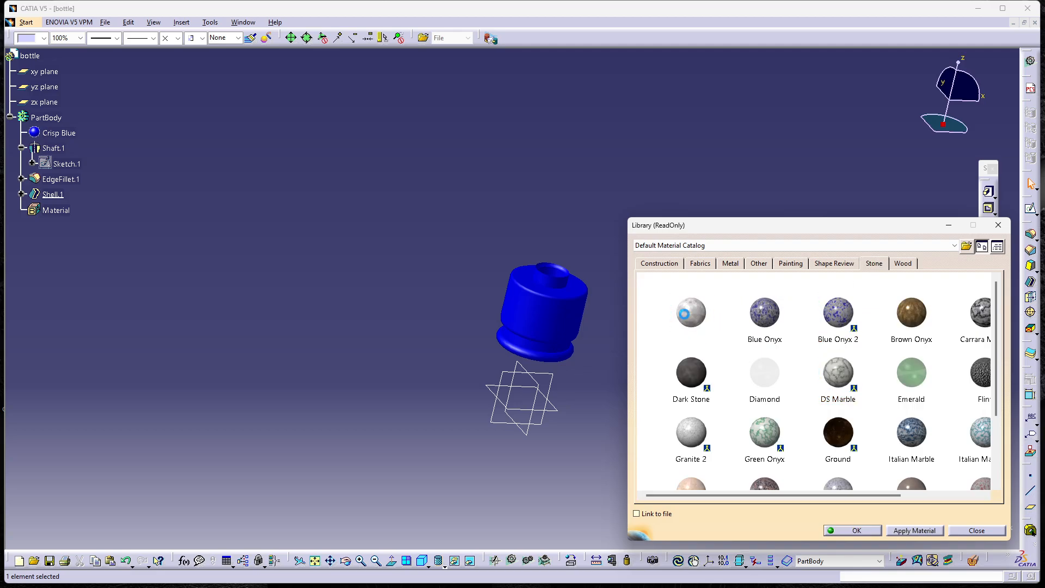
pyautogui.click(918, 531)
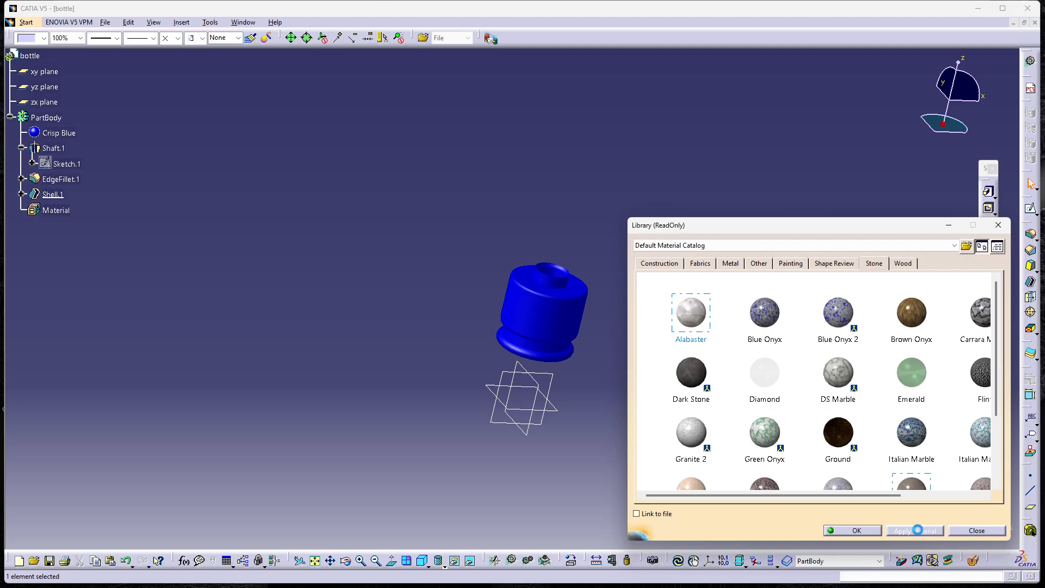
pyautogui.click(986, 436)
pyautogui.click(914, 531)
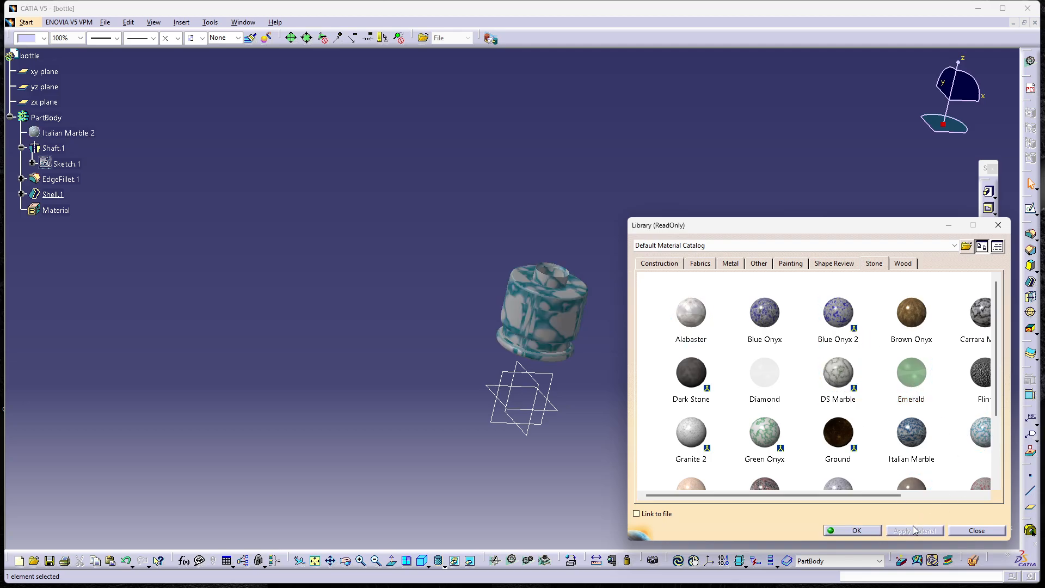
# - Replace the bottle's material with Bark from the Wood family
pyautogui.click(903, 264)
pyautogui.click(763, 321)
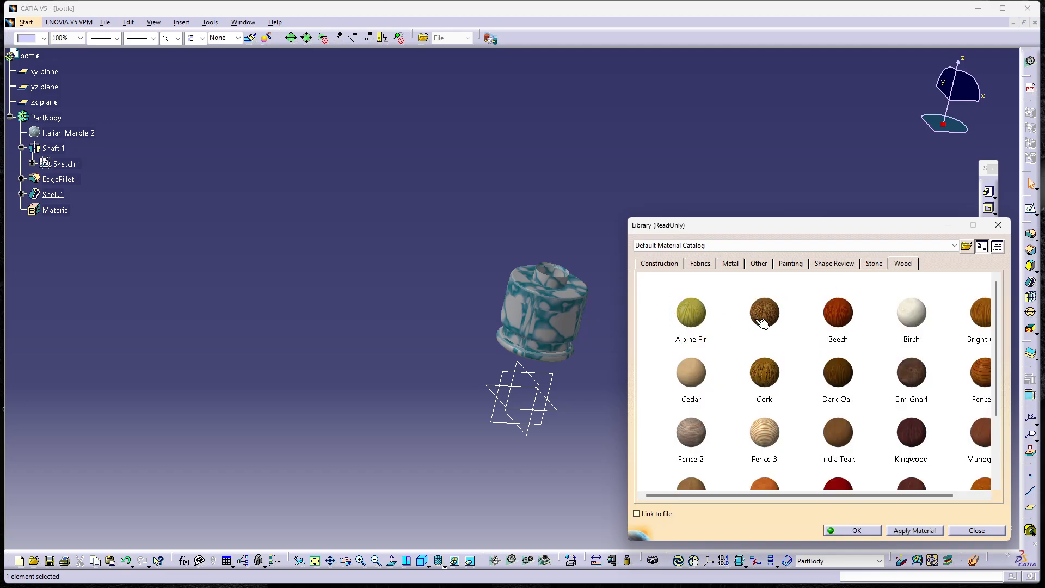
pyautogui.click(891, 532)
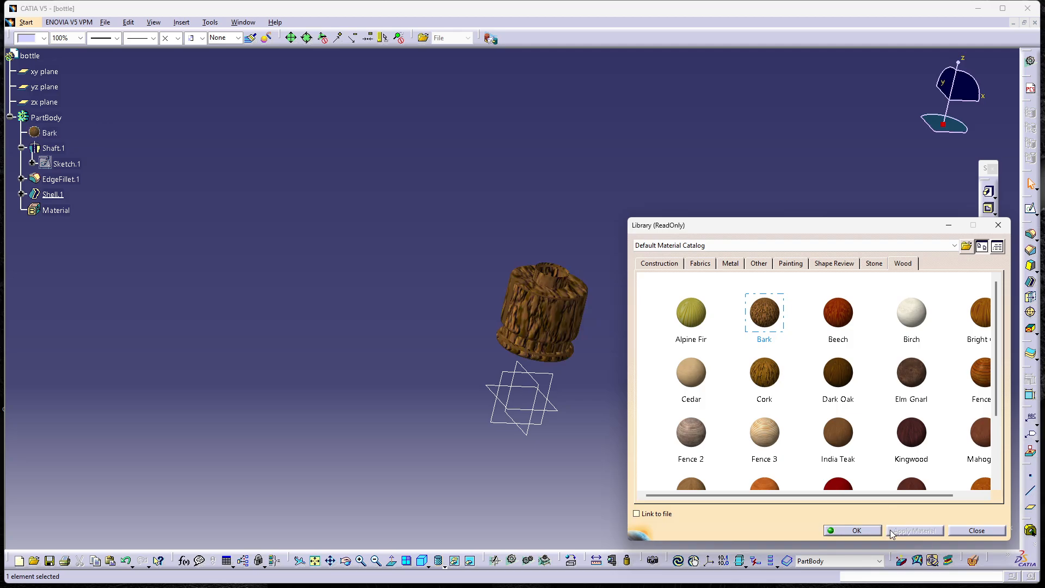
# - Apply the Black material from the Painting family to the PartBody
pyautogui.click(845, 265)
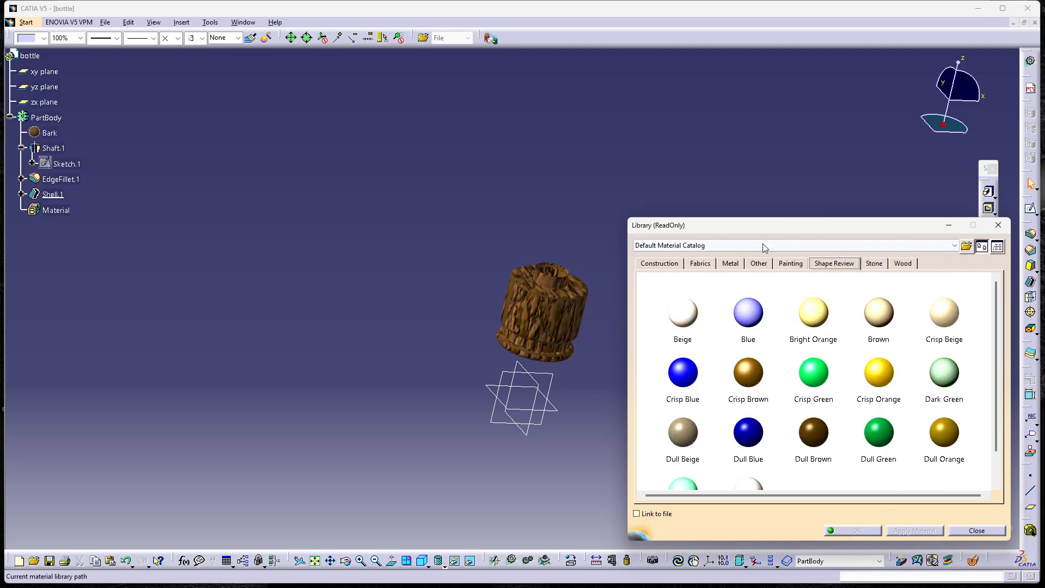
pyautogui.click(784, 265)
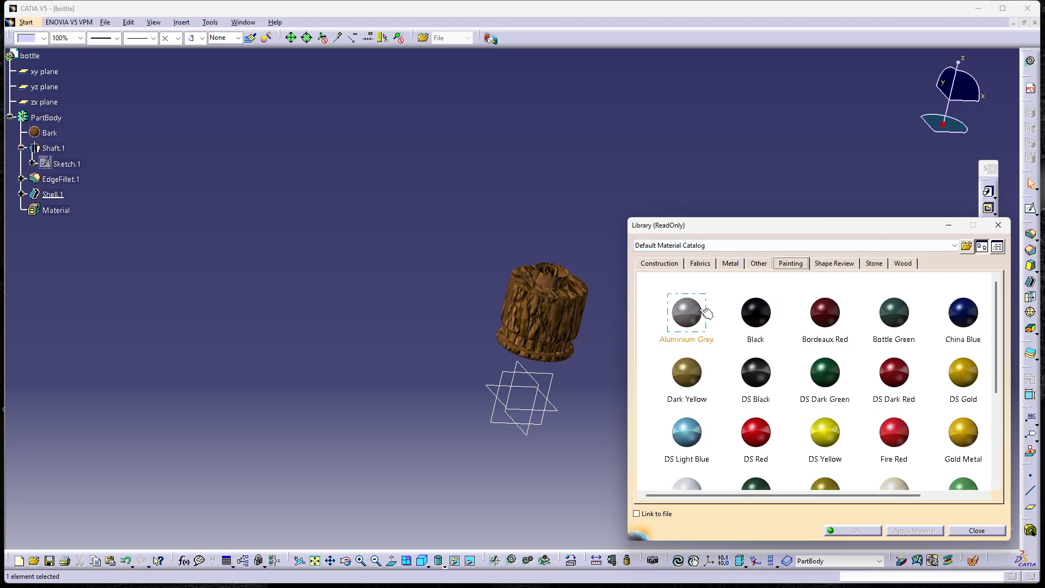
pyautogui.moveTo(699, 315); pyautogui.dragTo(537, 339)
pyautogui.click(759, 327)
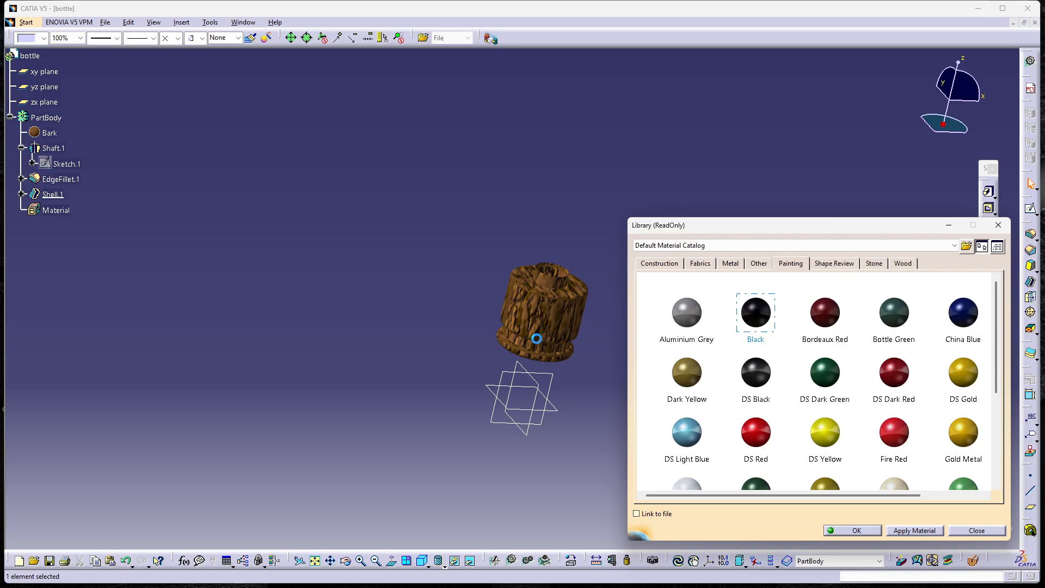
pyautogui.click(914, 530)
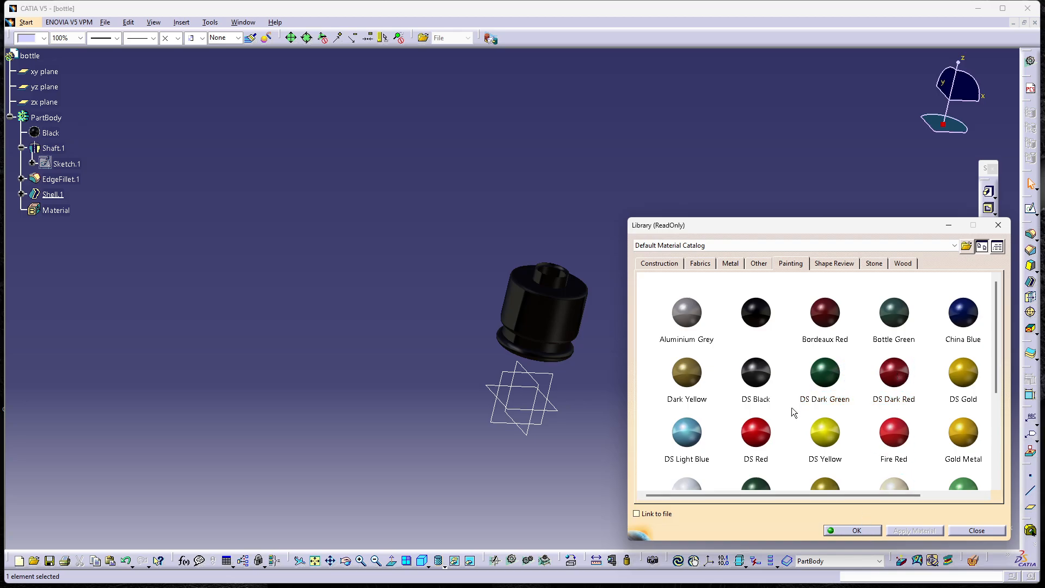
# - Apply the DS Dark Green painting material to the PartBody and close the material library
pyautogui.click(825, 374)
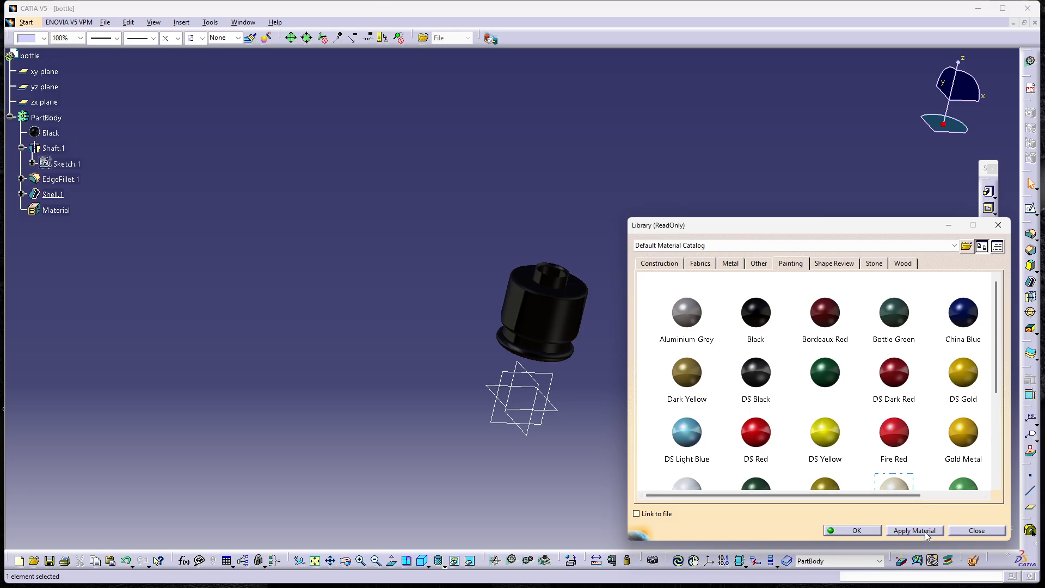
pyautogui.click(925, 532)
pyautogui.click(857, 531)
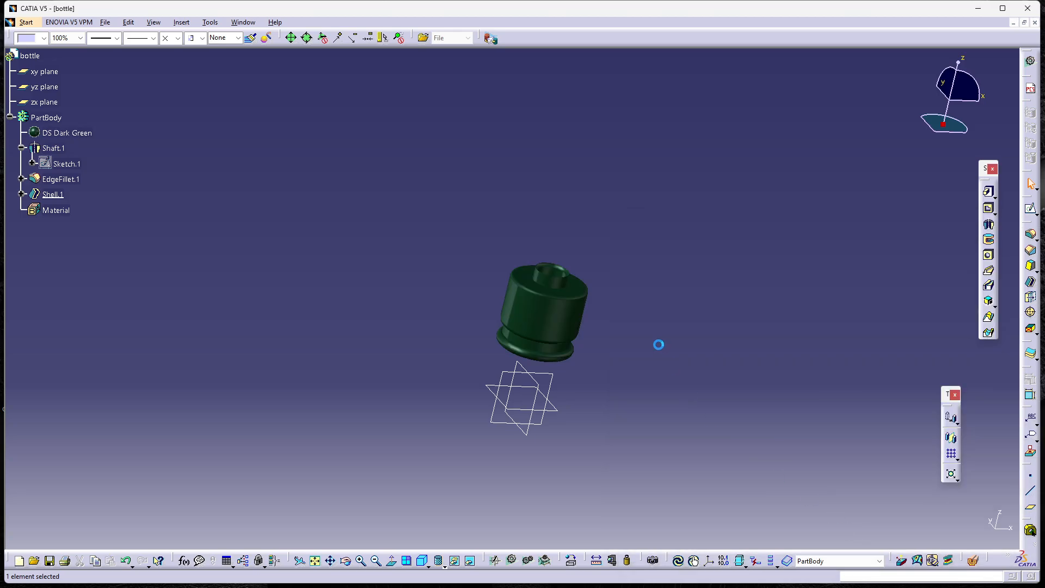
# - Examine the dark green bottle from the side and from above into its neck opening
pyautogui.click(345, 560)
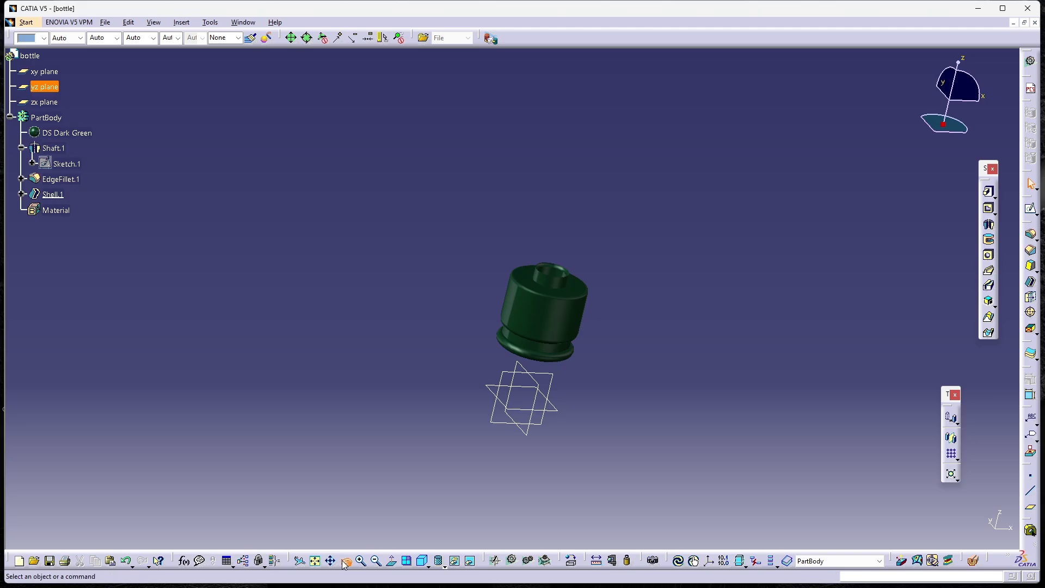
pyautogui.moveTo(394, 297); pyautogui.dragTo(419, 283)
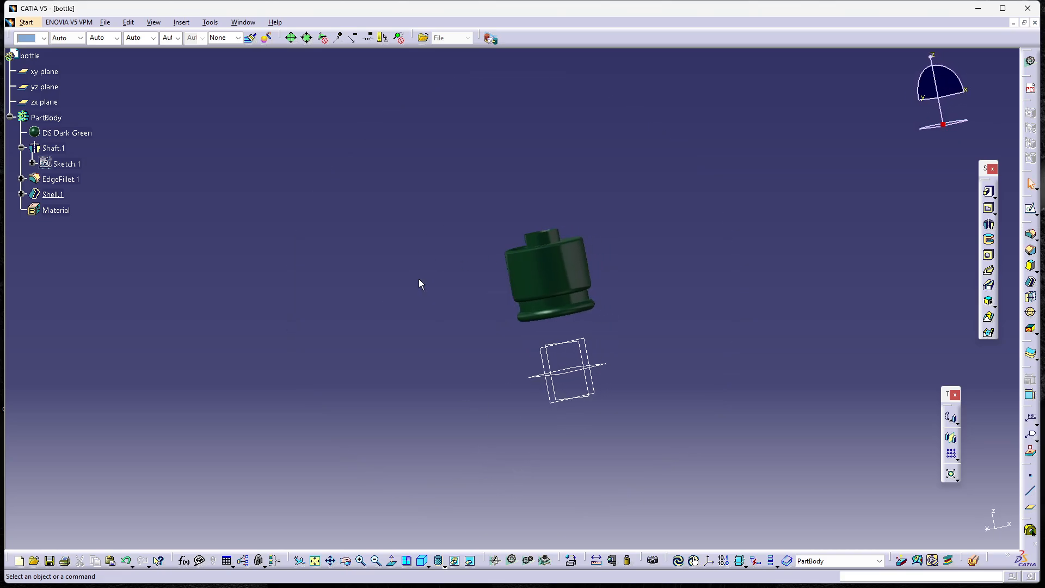
pyautogui.write('pu')
pyautogui.moveTo(469, 195); pyautogui.dragTo(486, 435)
# - Try the Shading with Edges and Hidden Edges view mode, and display the bottle shaded with edges but without smooth edges
pyautogui.click(443, 561)
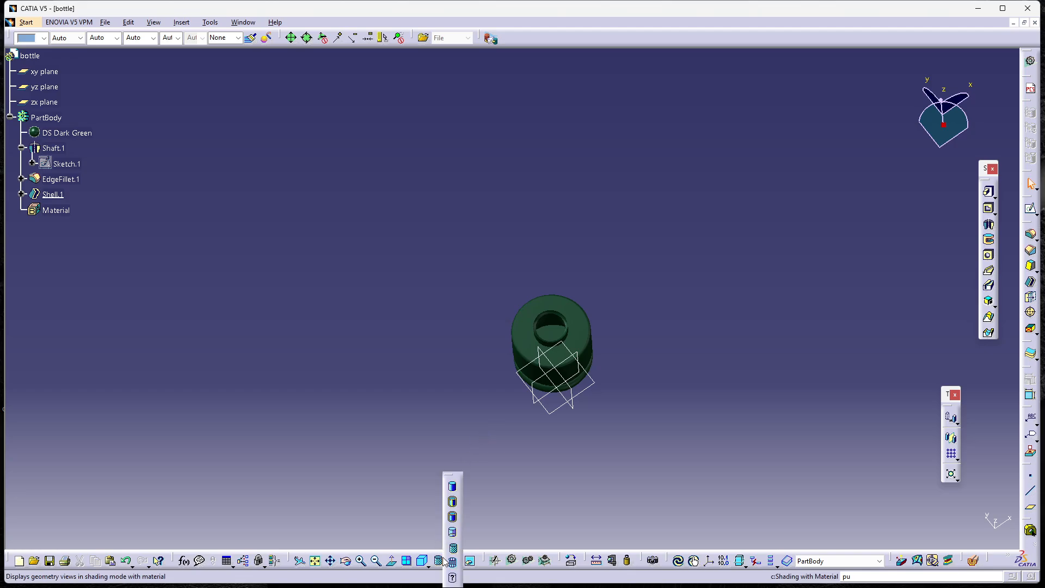
pyautogui.click(454, 532)
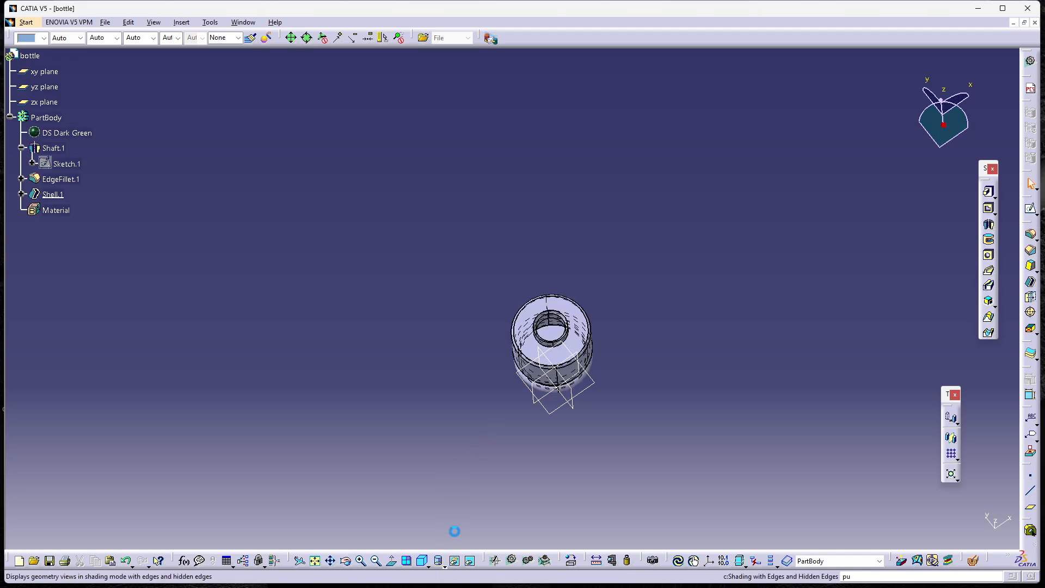
pyautogui.click(439, 561)
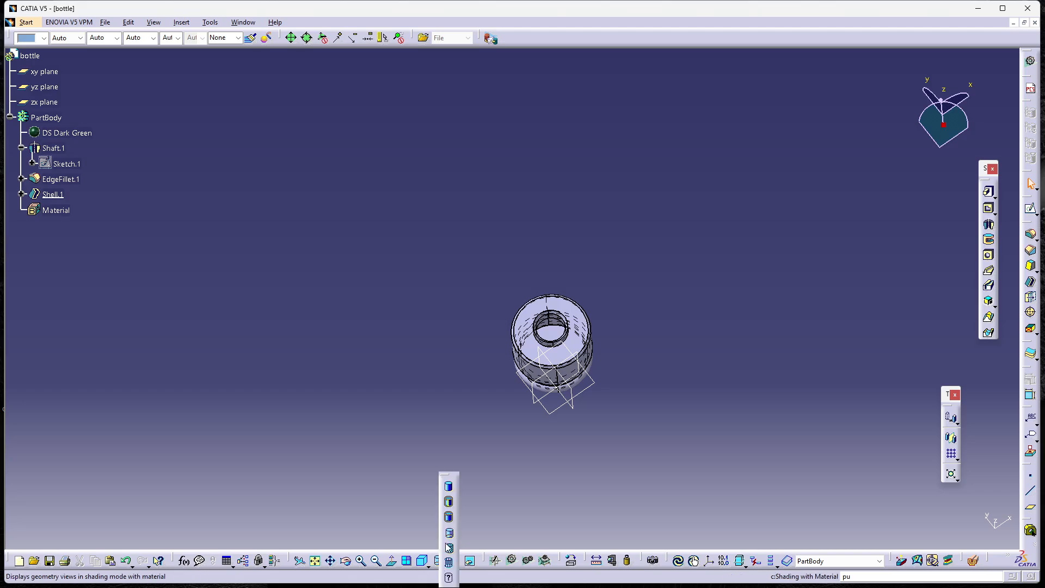
pyautogui.click(445, 520)
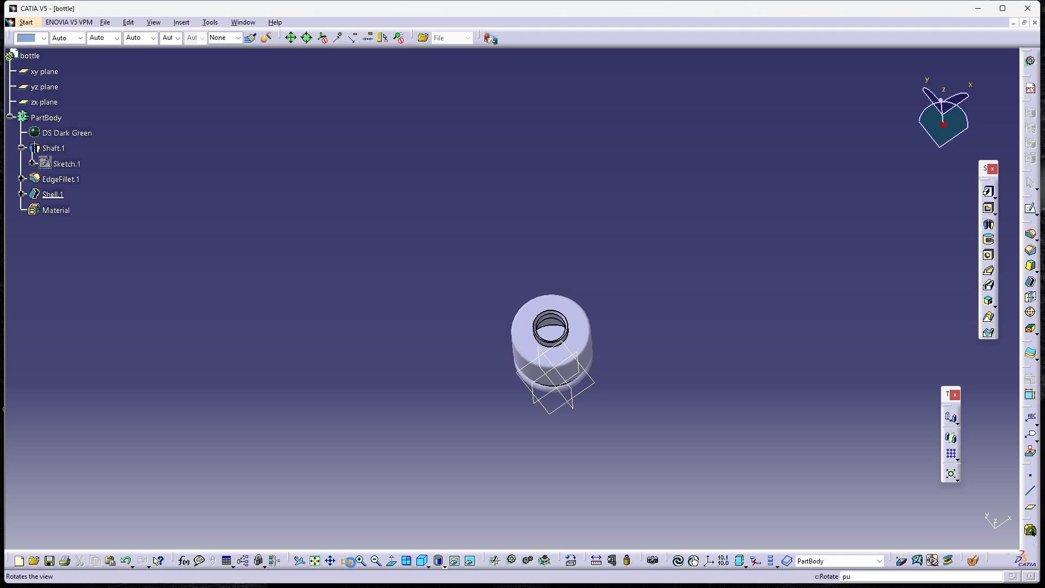
# - Start a sketch on the bottle's flat shoulder face around the neck and project the outer circular neck edge into it
pyautogui.click(349, 561)
pyautogui.moveTo(586, 250); pyautogui.dragTo(500, 206)
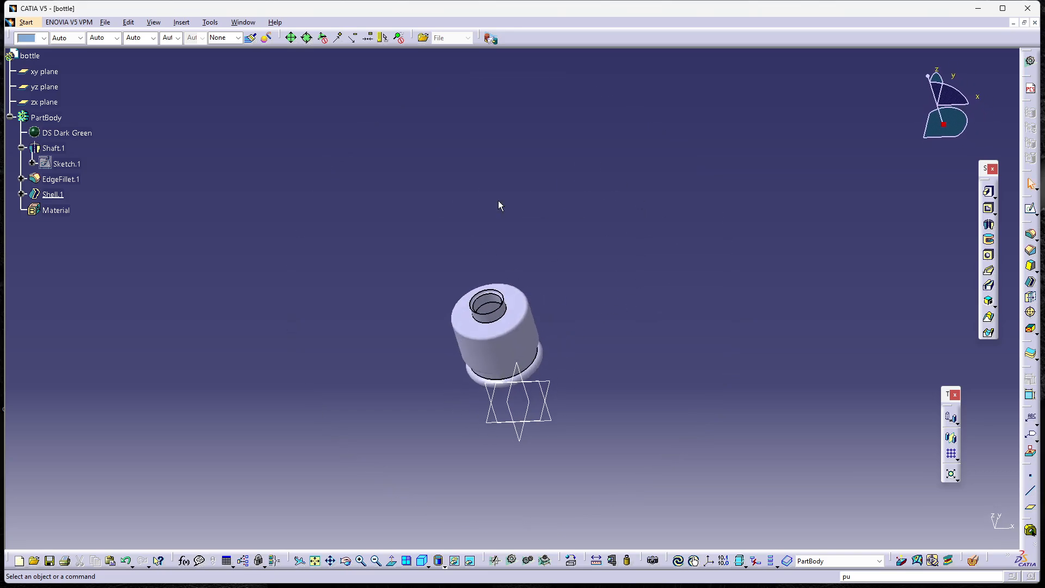
pyautogui.click(473, 299)
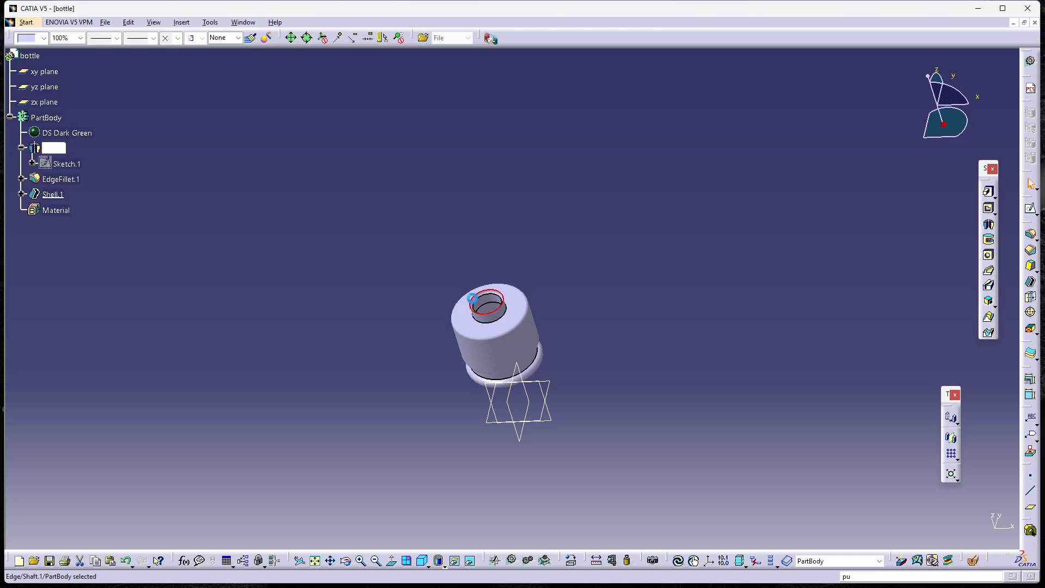
pyautogui.click(1033, 212)
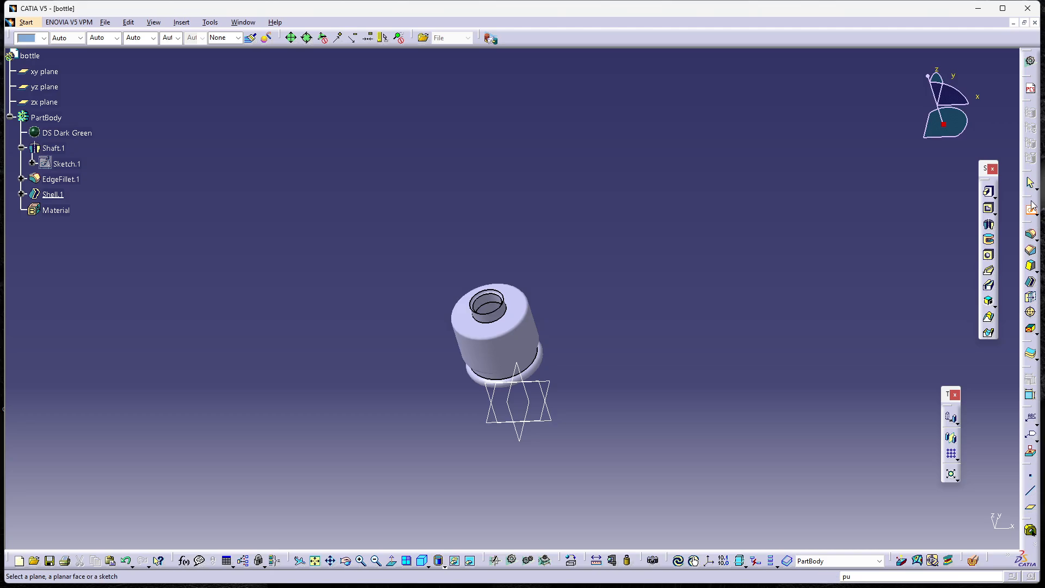
pyautogui.click(512, 298)
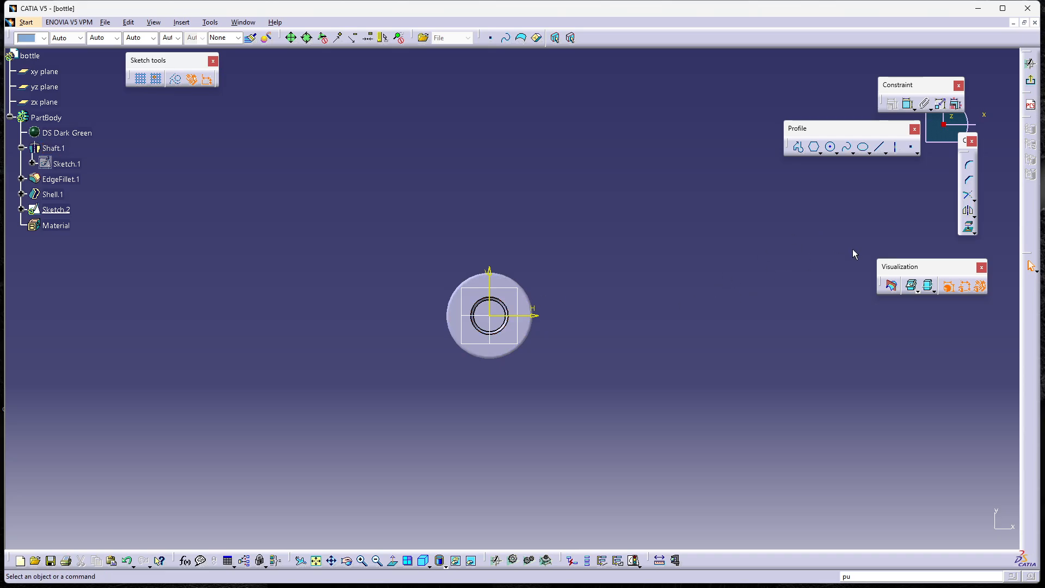
pyautogui.click(969, 228)
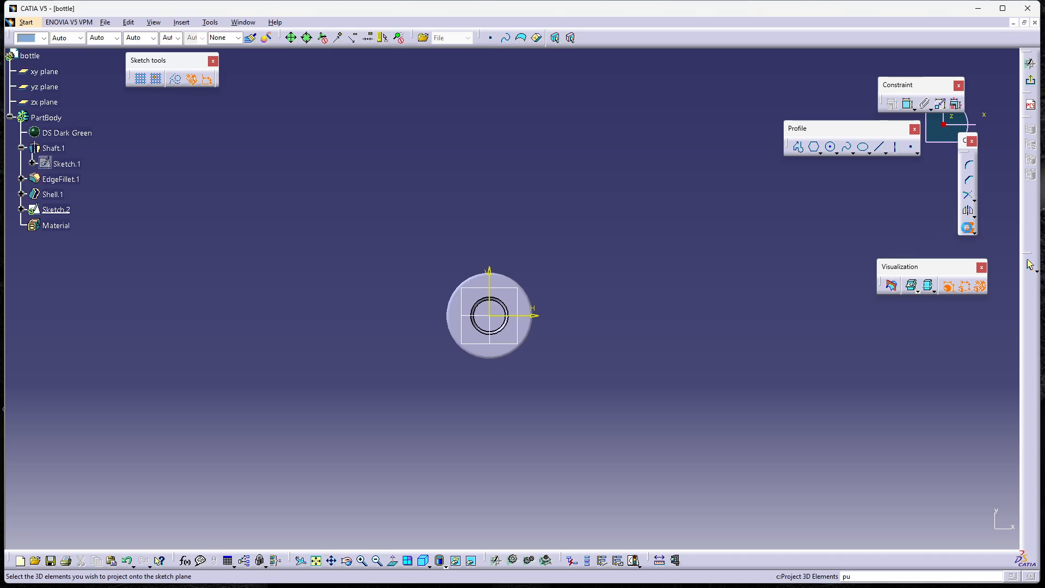
pyautogui.click(505, 304)
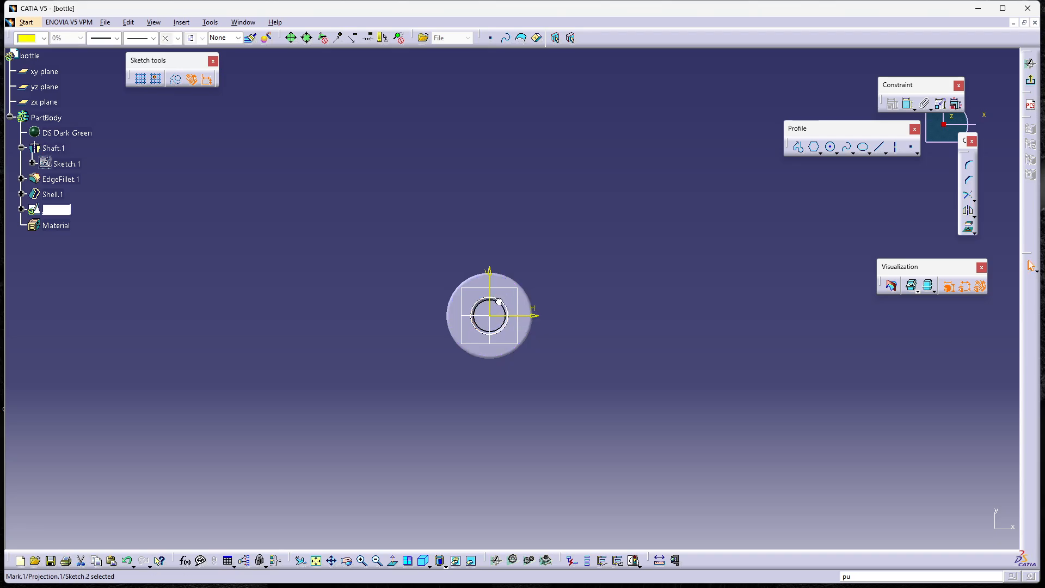
# - Draw a larger circle around the projected neck edge, constrain the two circles as concentric, and leave the sketch
pyautogui.click(831, 147)
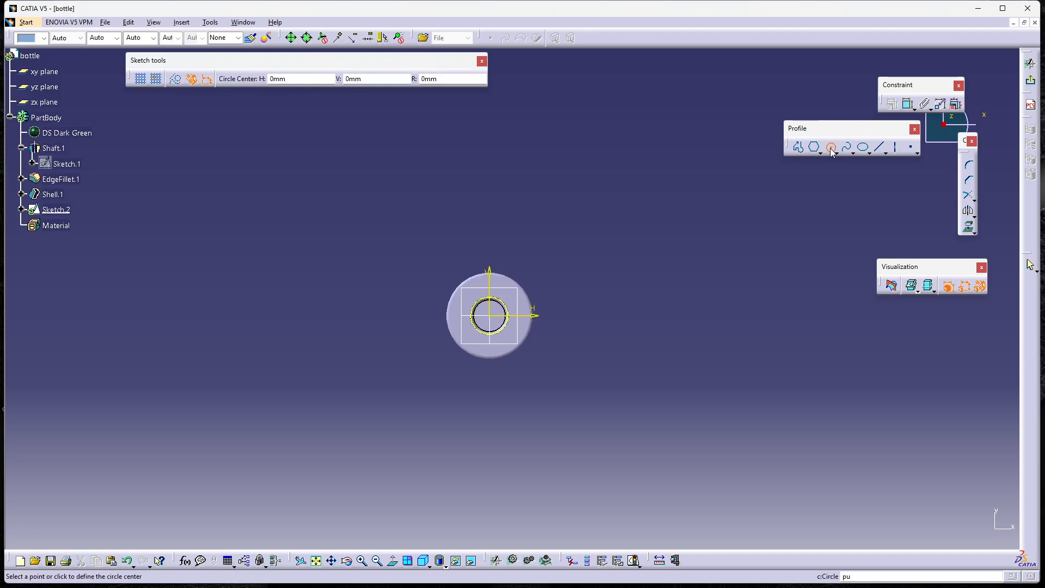
pyautogui.click(492, 317)
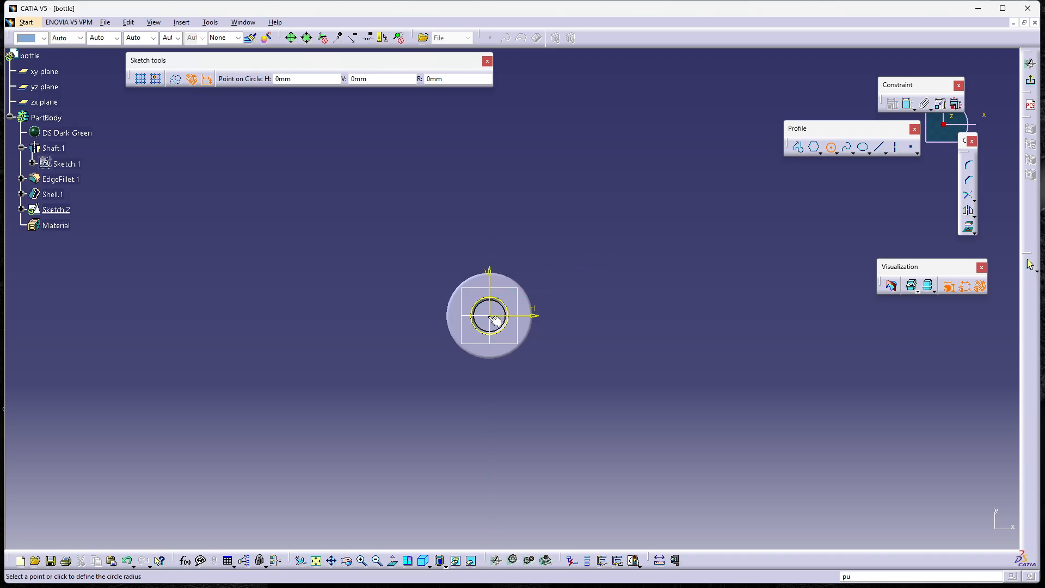
pyautogui.click(519, 333)
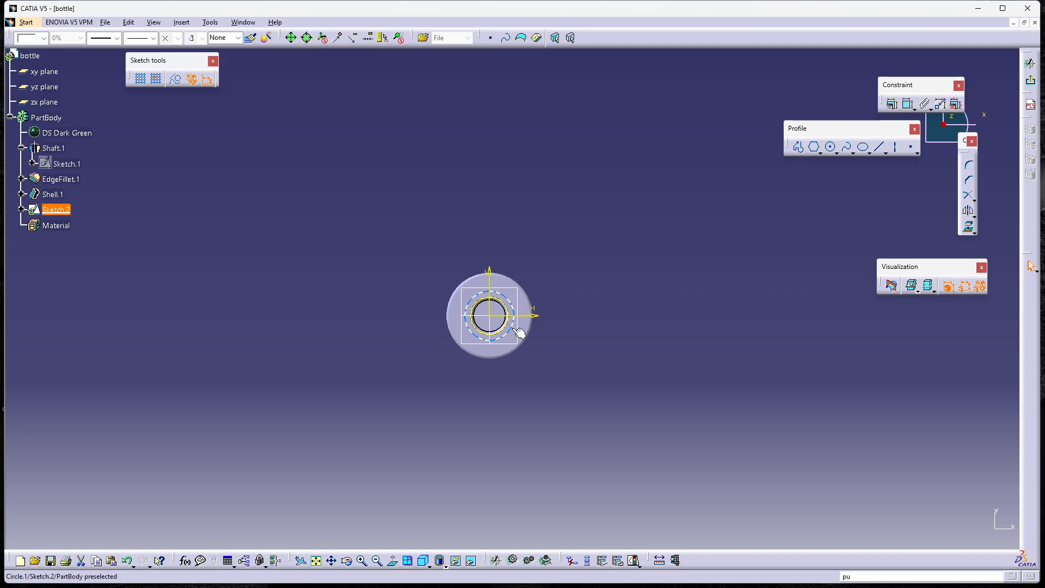
pyautogui.click(908, 104)
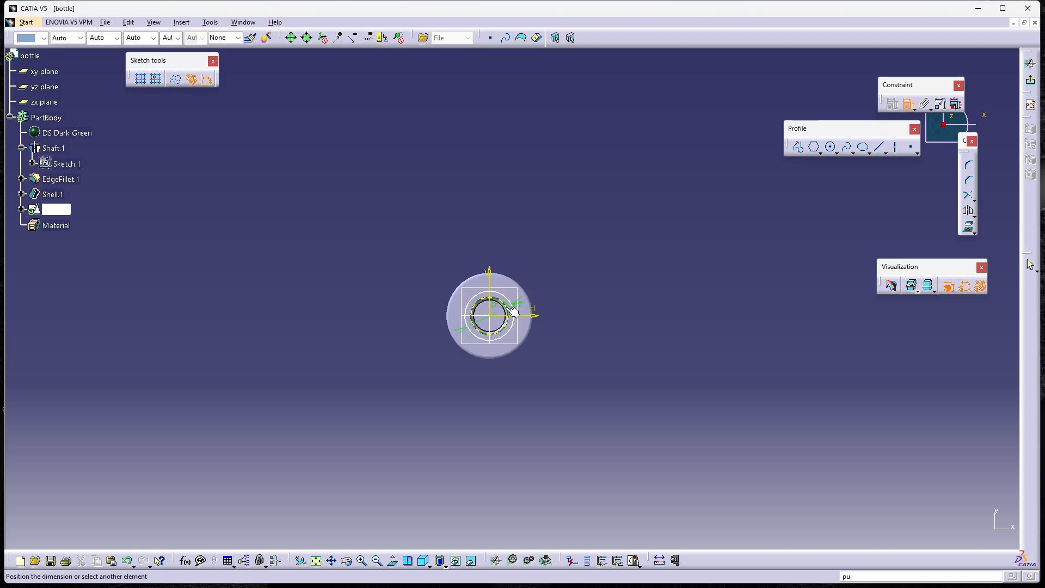
pyautogui.rightClick(541, 231)
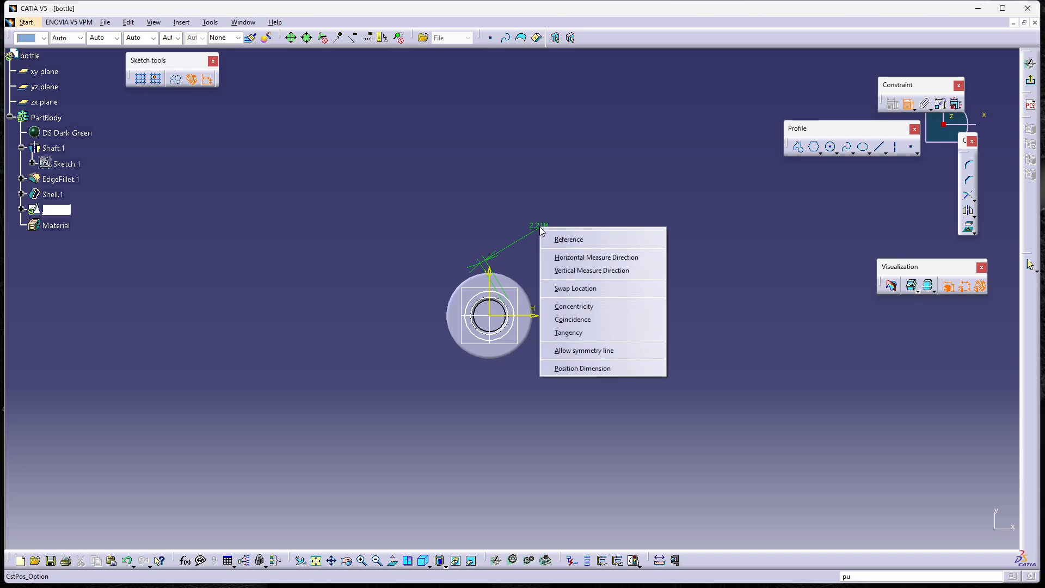
pyautogui.click(575, 307)
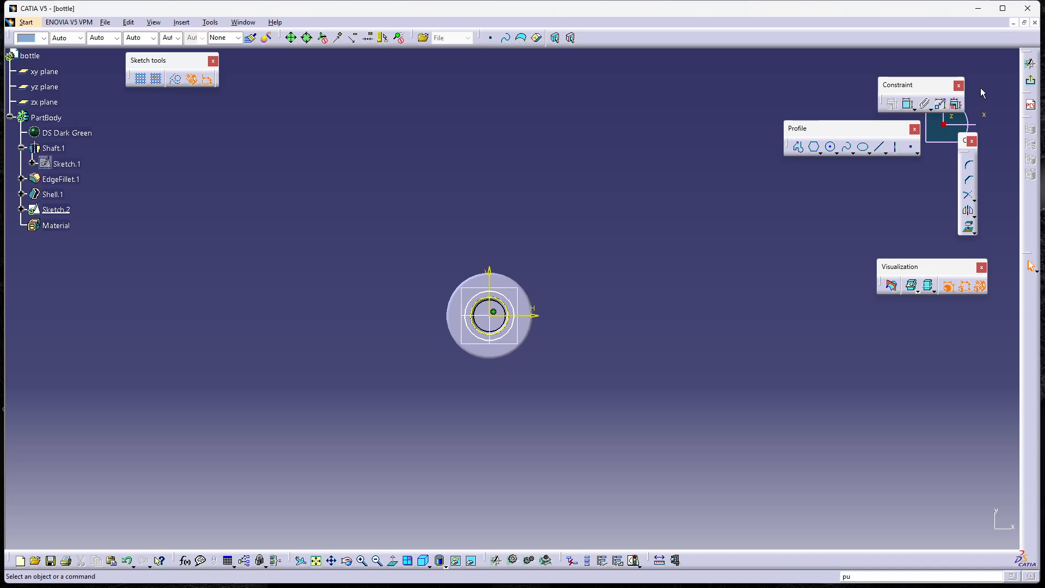
pyautogui.click(1030, 81)
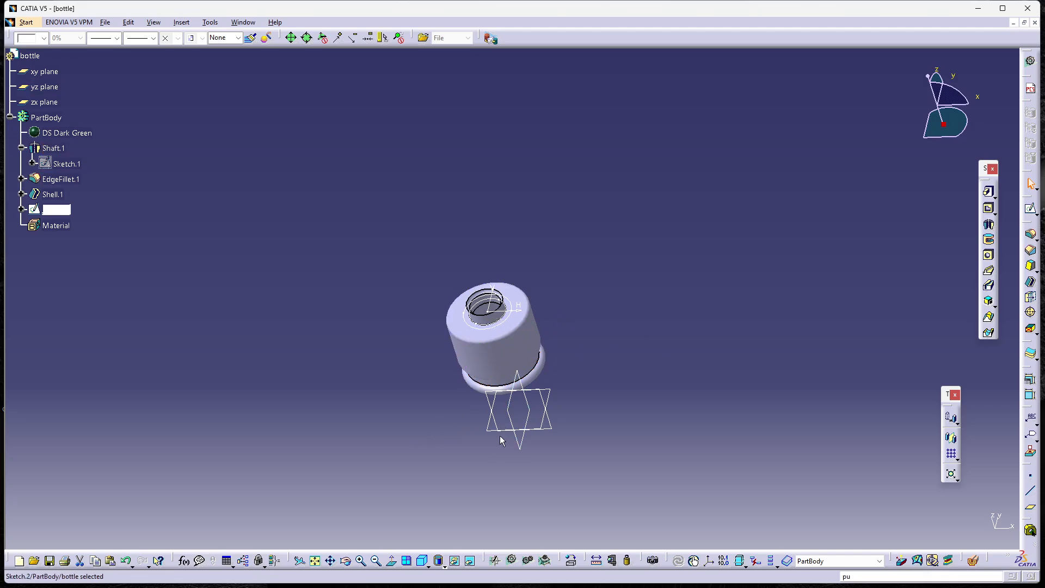
pyautogui.click(348, 562)
pyautogui.moveTo(627, 360)
pyautogui.mouseDown()
pyautogui.moveTo(579, 263)
pyautogui.moveTo(694, 238)
pyautogui.moveTo(574, 303)
pyautogui.moveTo(580, 210)
pyautogui.moveTo(564, 276)
pyautogui.moveTo(510, 358)
pyautogui.moveTo(597, 425)
pyautogui.moveTo(651, 440)
pyautogui.moveTo(616, 324)
pyautogui.moveTo(671, 492)
pyautogui.moveTo(604, 410)
pyautogui.moveTo(667, 376)
pyautogui.moveTo(534, 394)
pyautogui.moveTo(637, 374)
pyautogui.mouseUp()
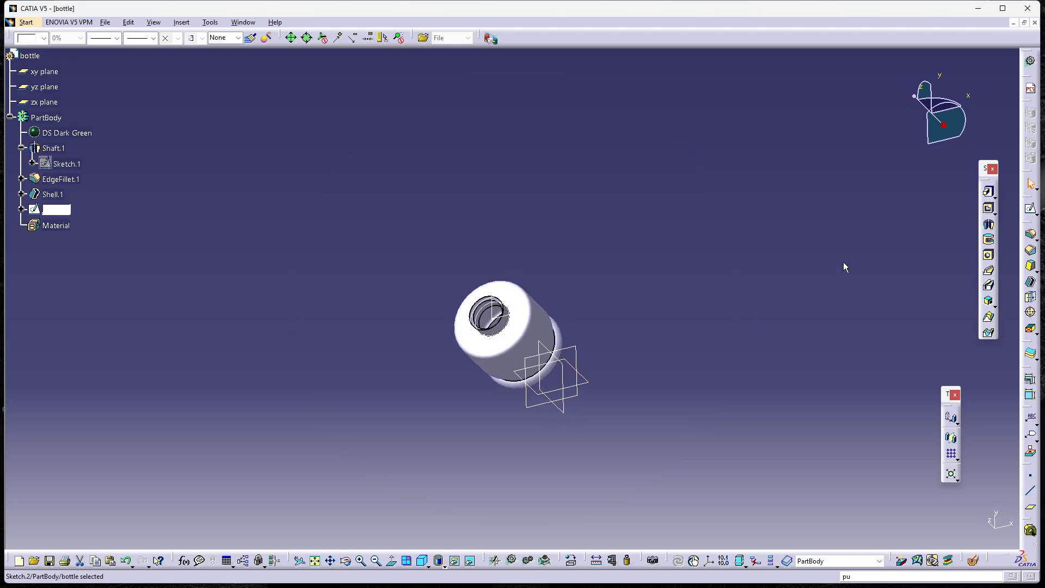
pyautogui.click(988, 192)
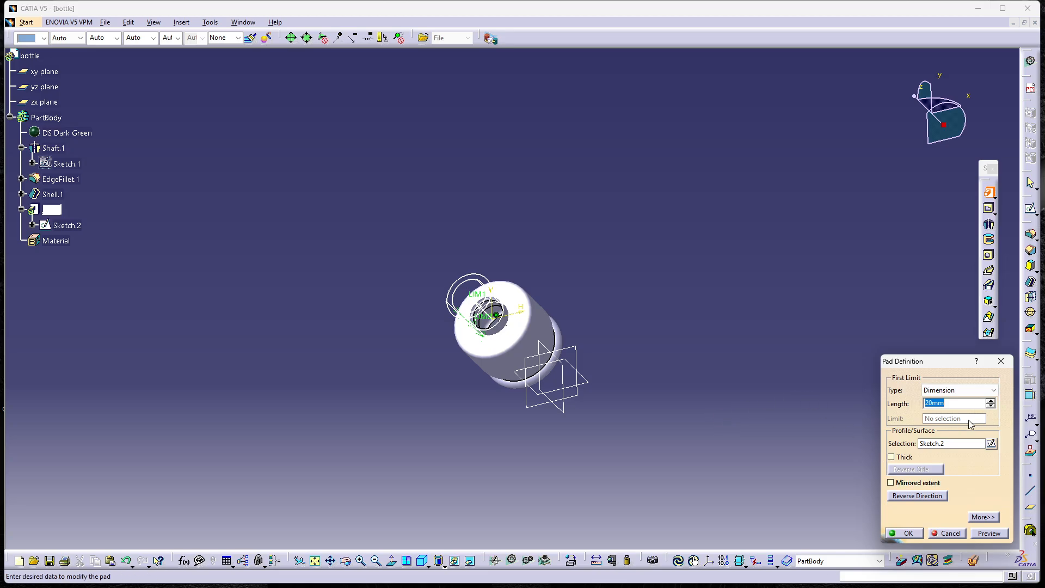
pyautogui.write('5')
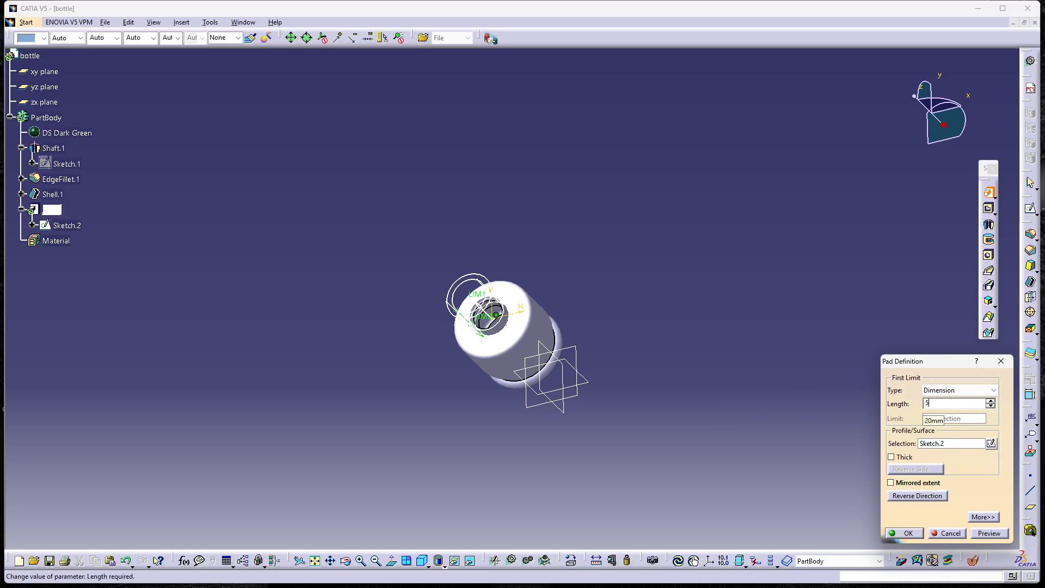
pyautogui.click(987, 534)
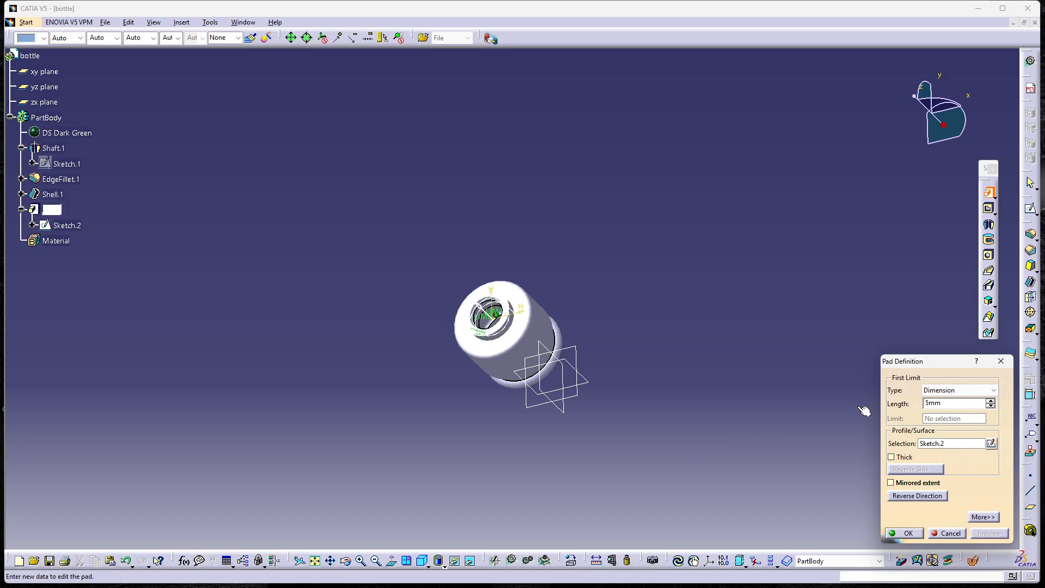
pyautogui.click(990, 400)
pyautogui.click(991, 400)
pyautogui.click(990, 401)
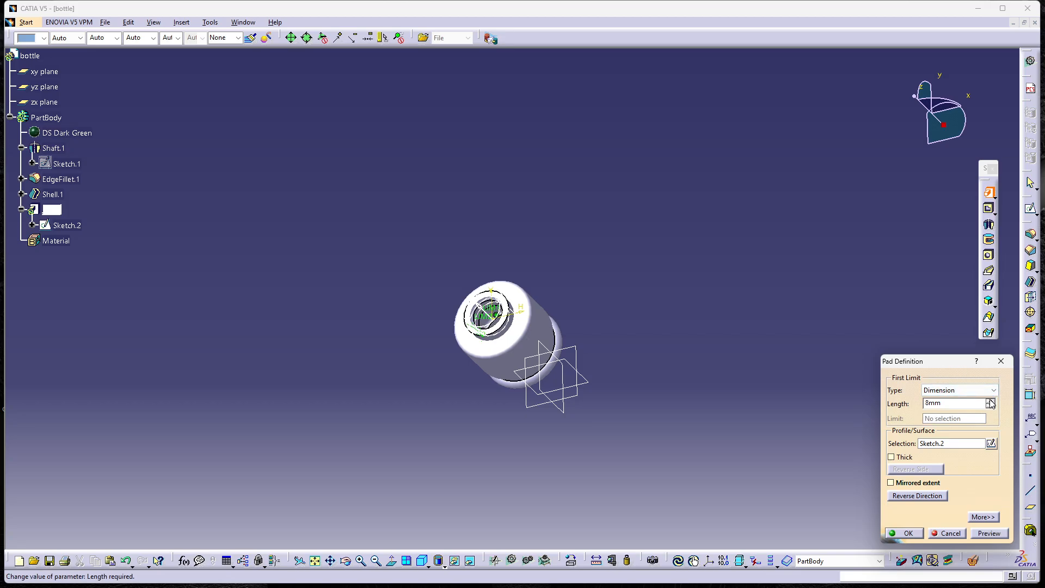
pyautogui.click(990, 400)
pyautogui.click(990, 400)
pyautogui.click(990, 400)
pyautogui.click(990, 400)
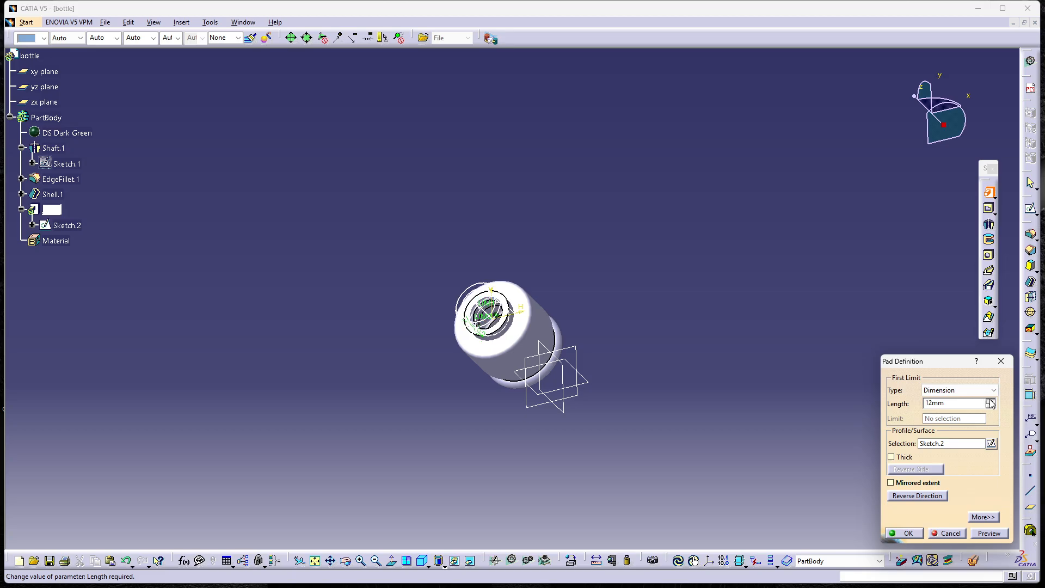
pyautogui.click(961, 534)
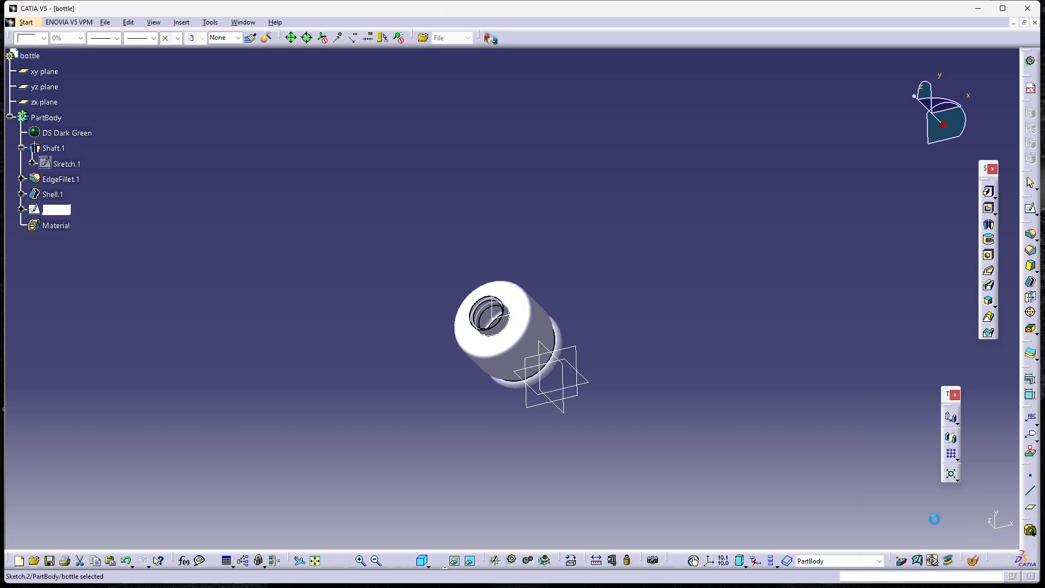